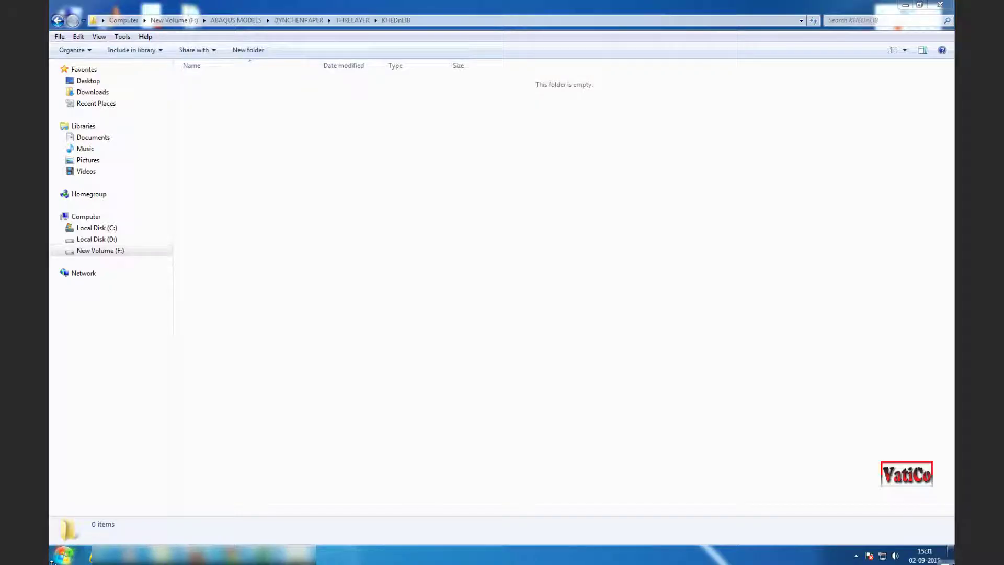
Step: Launch Abaqus CAE via Start > All Programs > Abaqus 6.13-1
{"action": "left_click", "coordinate": [63, 555]}
{"action": "left_click", "coordinate": [100, 508]}
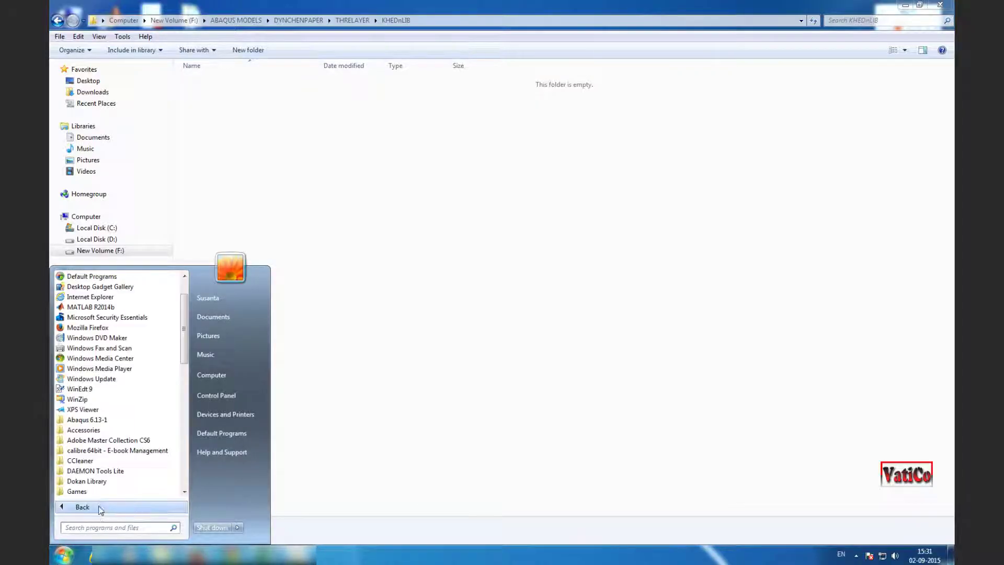
{"action": "left_click", "coordinate": [100, 420]}
{"action": "left_click", "coordinate": [95, 430]}
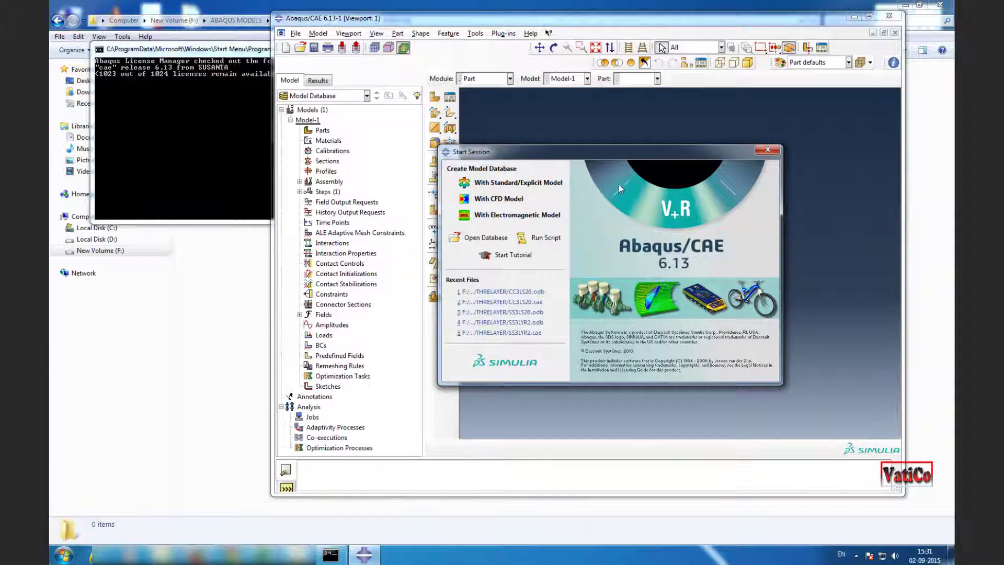
Step: Start a new Standard/Explicit model and maximize the Abaqus window
{"action": "left_click", "coordinate": [518, 185]}
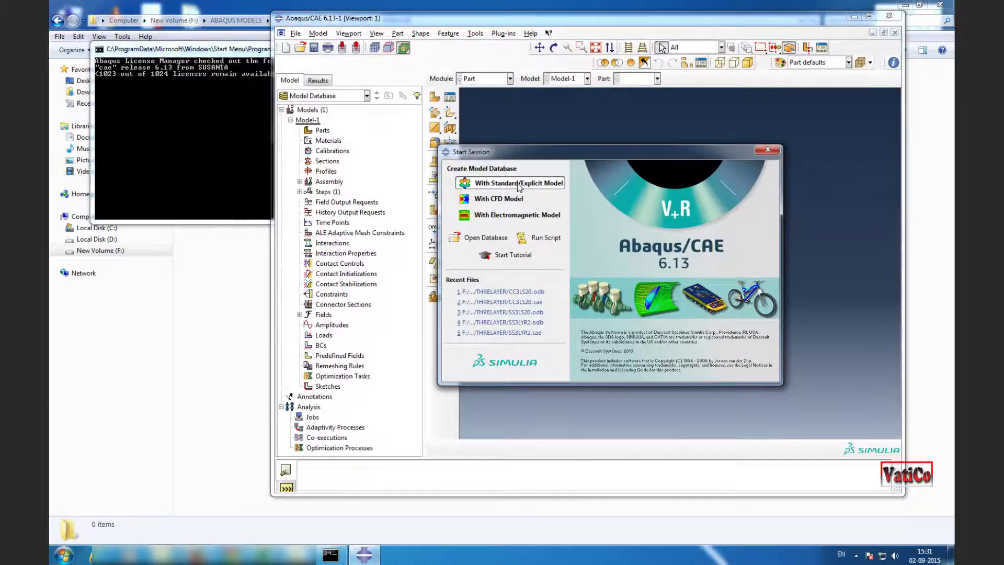
{"action": "left_click", "coordinate": [869, 16]}
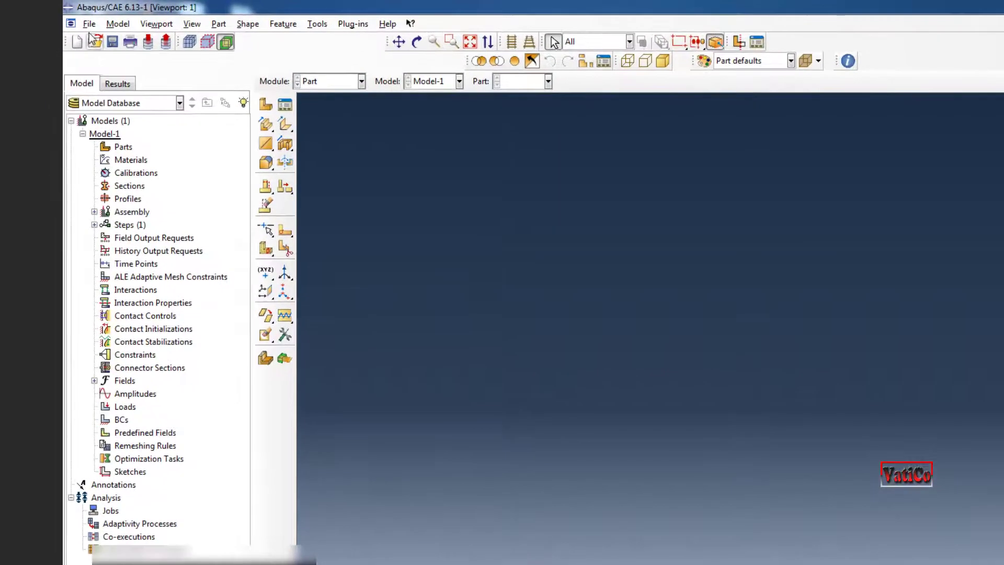
{"action": "left_click", "coordinate": [70, 20]}
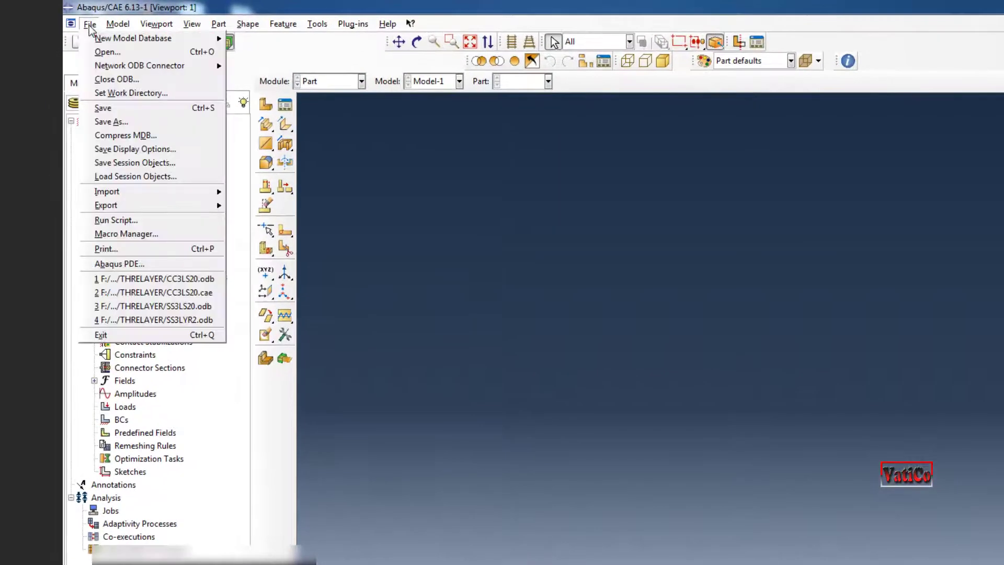
{"action": "left_click", "coordinate": [114, 92]}
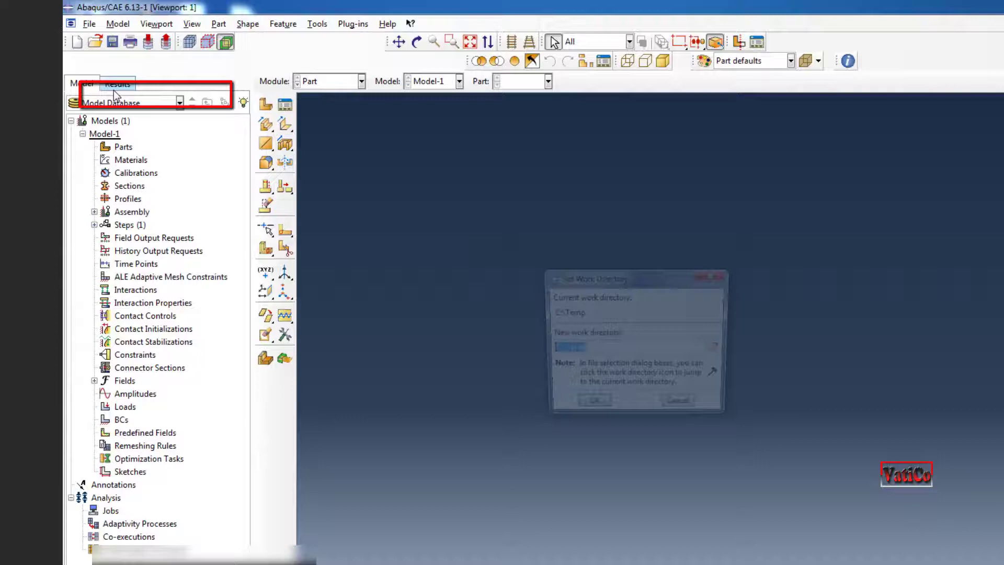
Step: Set the work directory to F:/ABAQUS MODELS/DYNCHENPAPER/THRELAYER/KHEDnLIB
{"action": "left_click", "coordinate": [714, 347]}
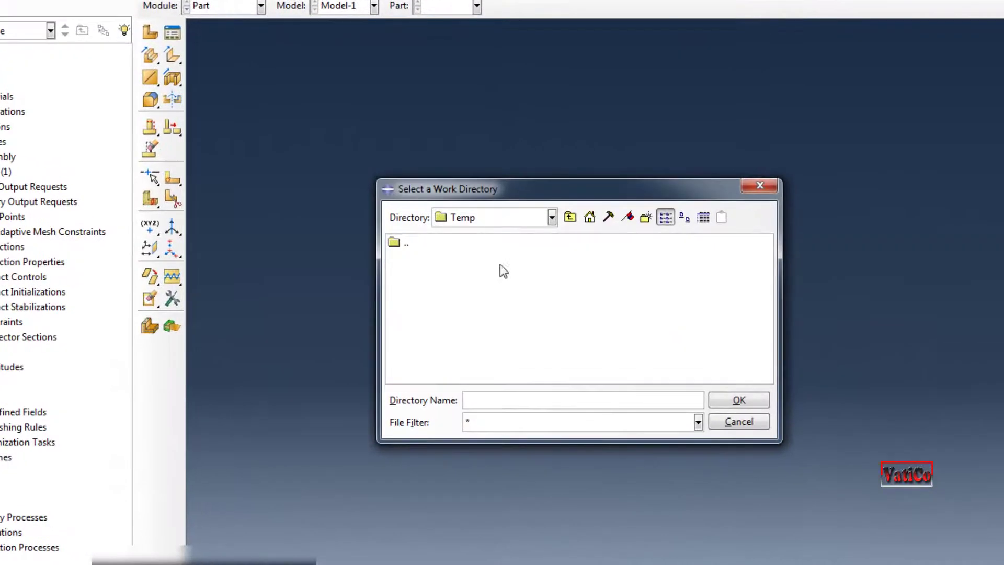
{"action": "left_click", "coordinate": [551, 218]}
{"action": "left_click", "coordinate": [462, 292]}
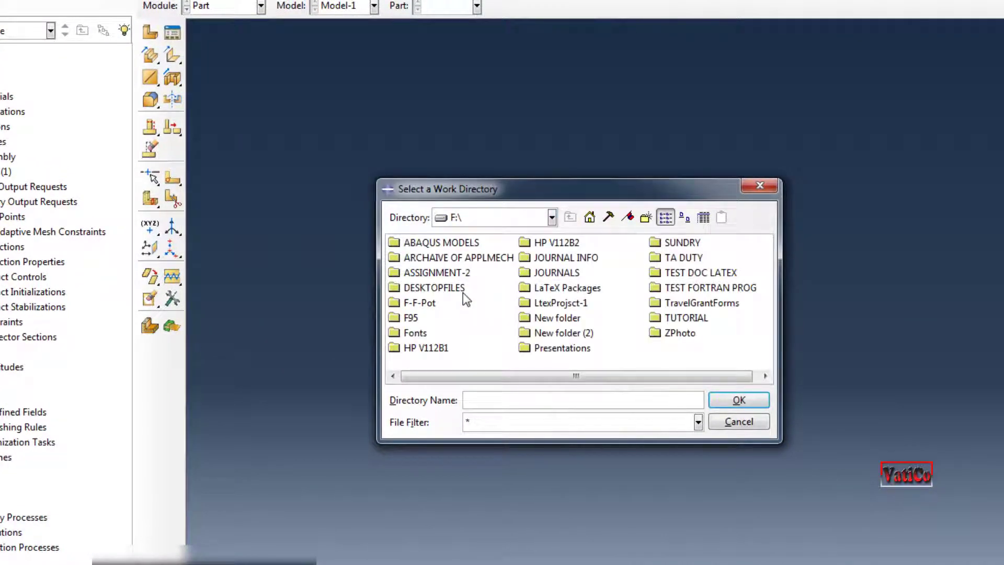
{"action": "double_click", "coordinate": [421, 243]}
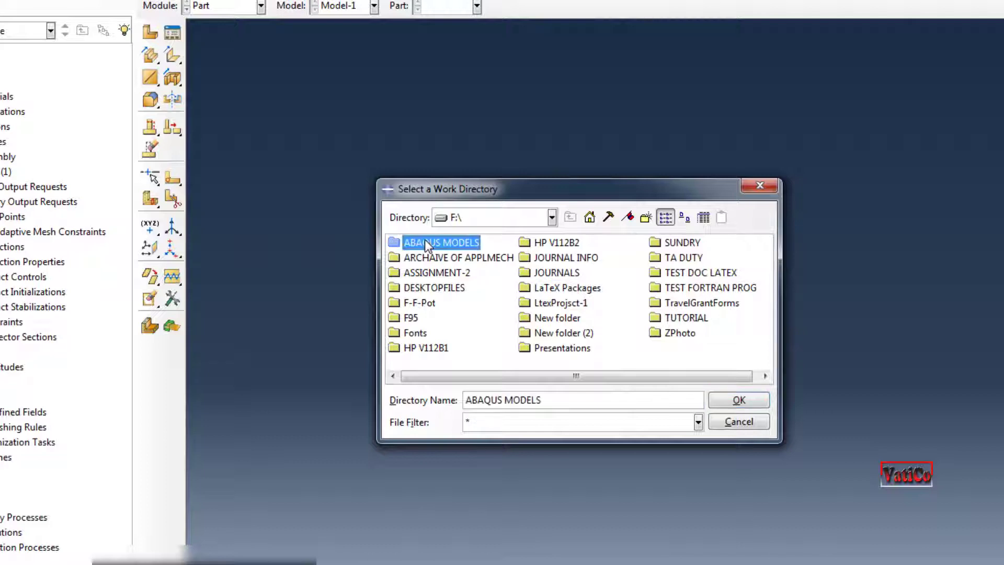
{"action": "double_click", "coordinate": [444, 308]}
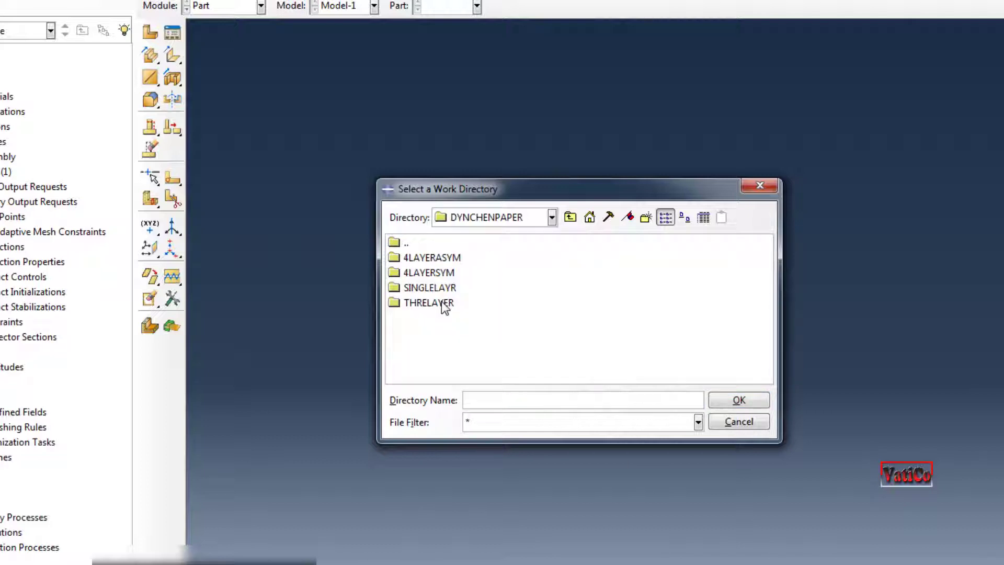
{"action": "double_click", "coordinate": [429, 304]}
{"action": "double_click", "coordinate": [424, 257]}
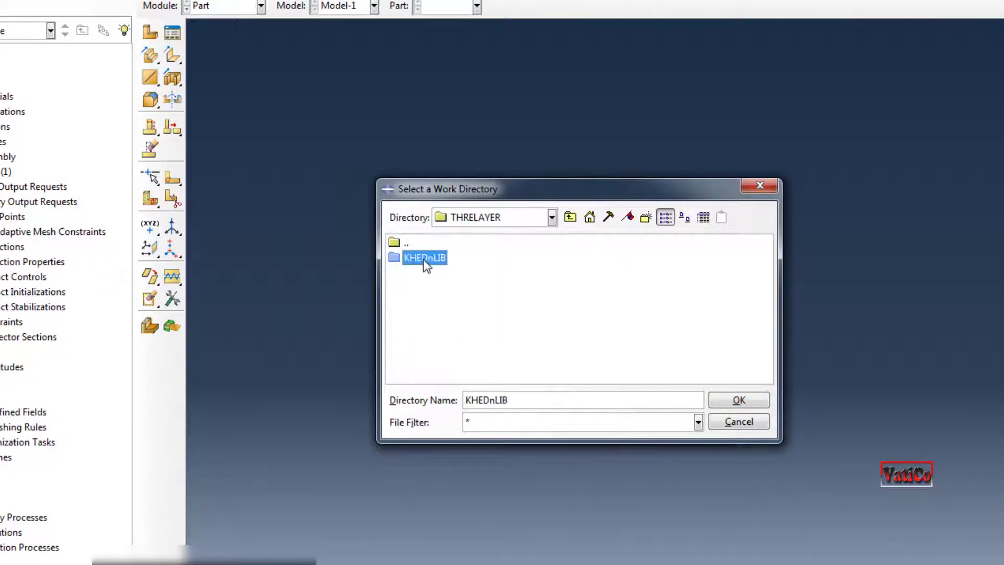
{"action": "left_click", "coordinate": [569, 217]}
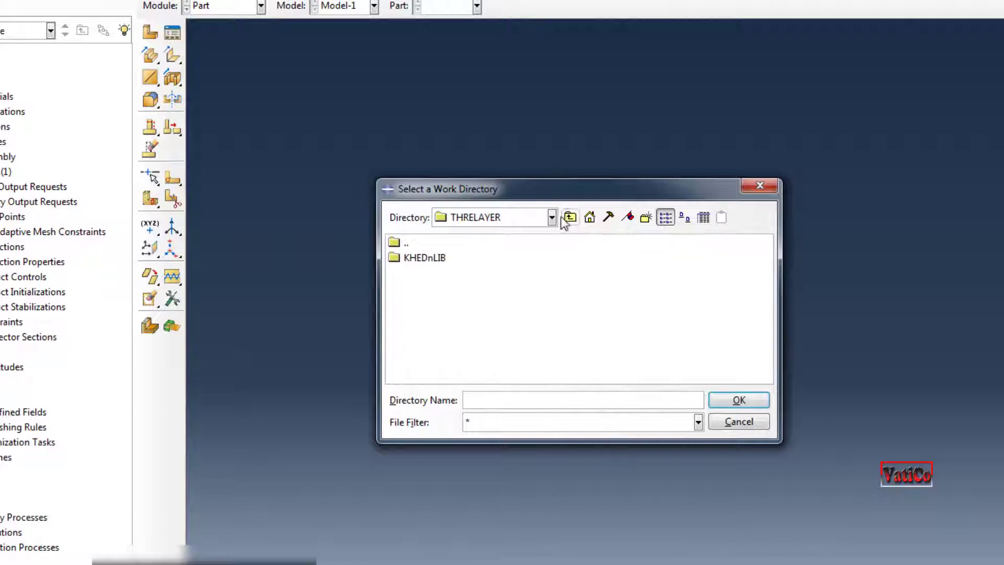
{"action": "left_click", "coordinate": [425, 257]}
{"action": "left_click", "coordinate": [739, 399]}
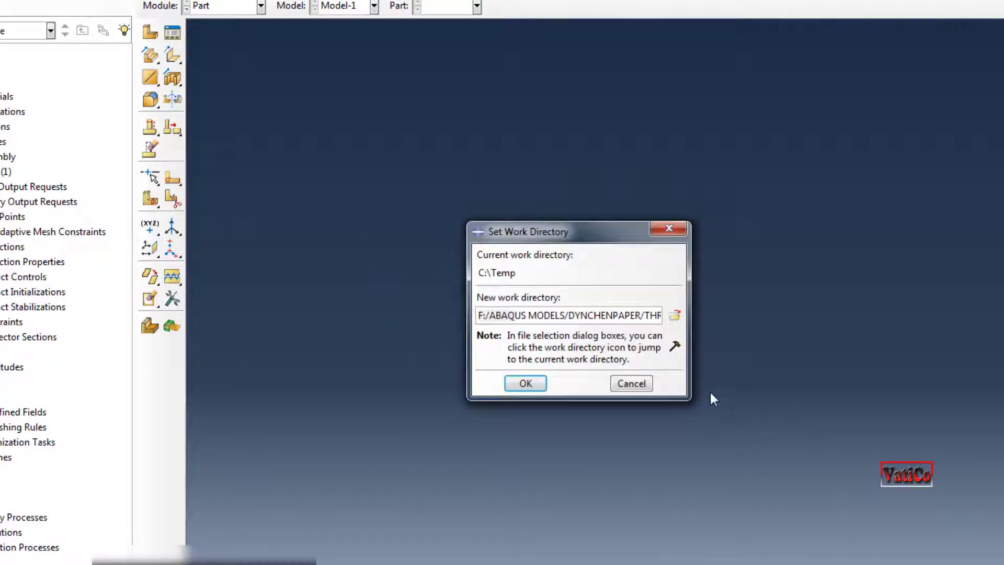
{"action": "left_click", "coordinate": [526, 383]}
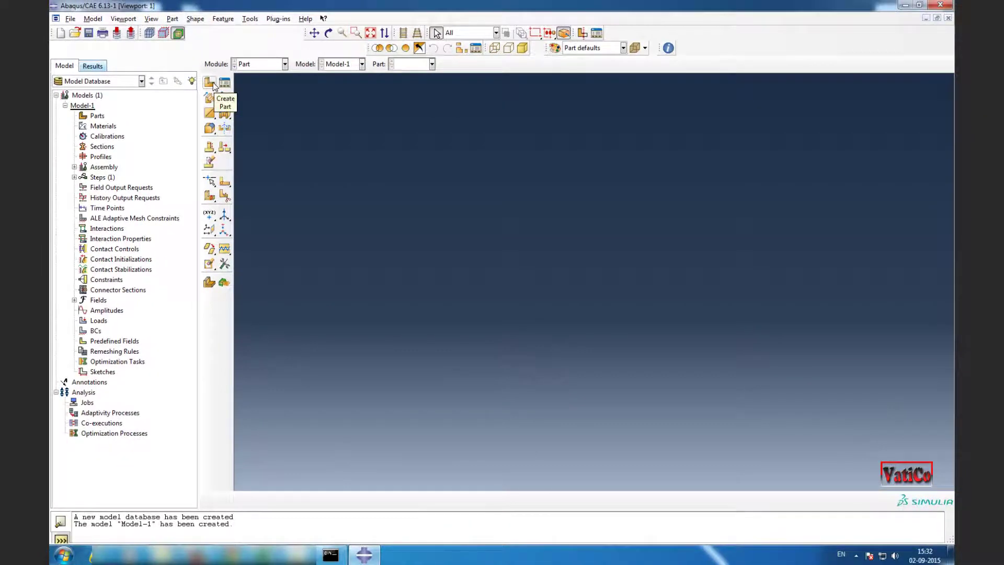
Step: Create a 3D solid extrusion from a 0,0 to 1,1 rectangle, extruded 0.1 deep
{"action": "left_click", "coordinate": [209, 83]}
{"action": "left_click", "coordinate": [288, 289]}
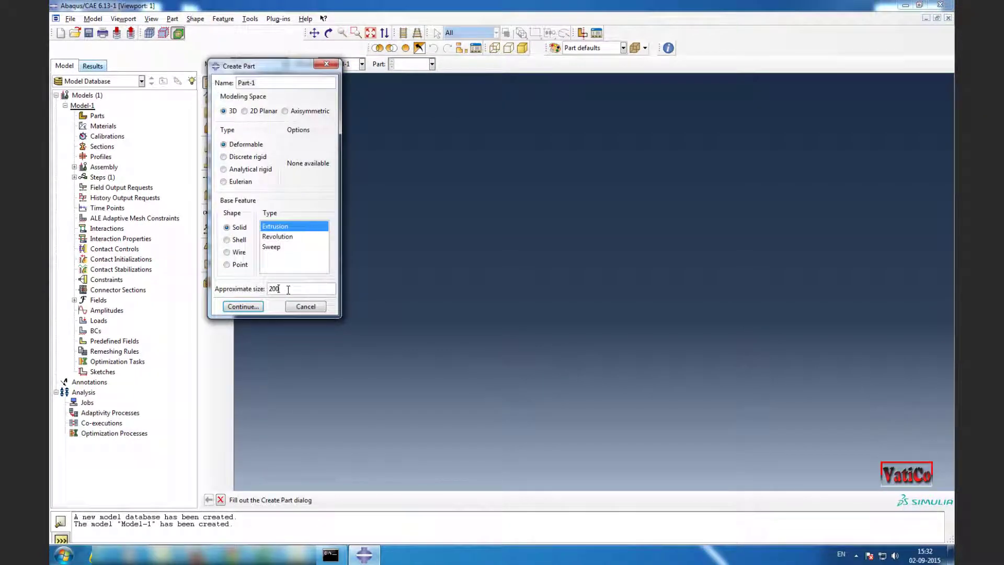
{"action": "left_click", "coordinate": [242, 306]}
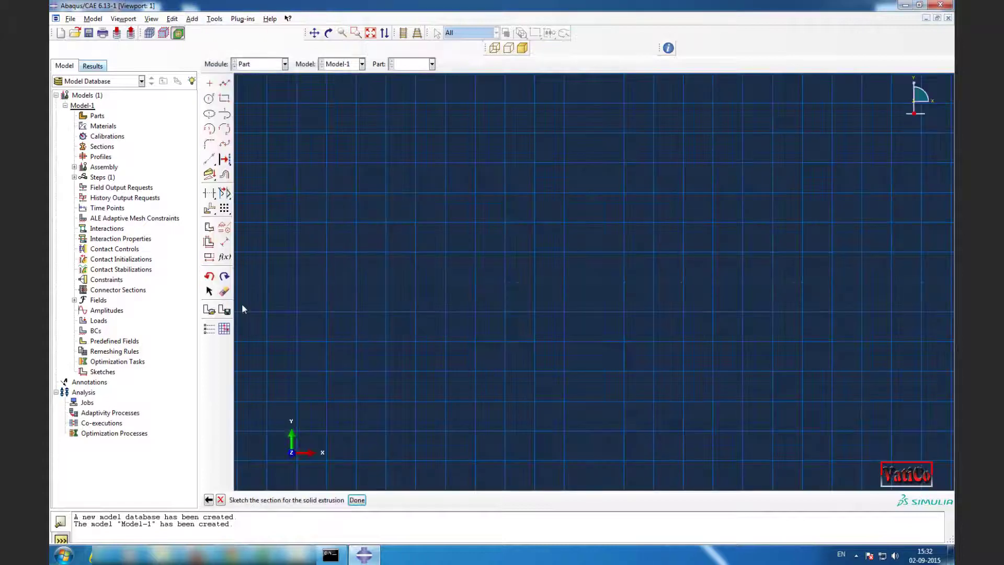
{"action": "left_click", "coordinate": [224, 98]}
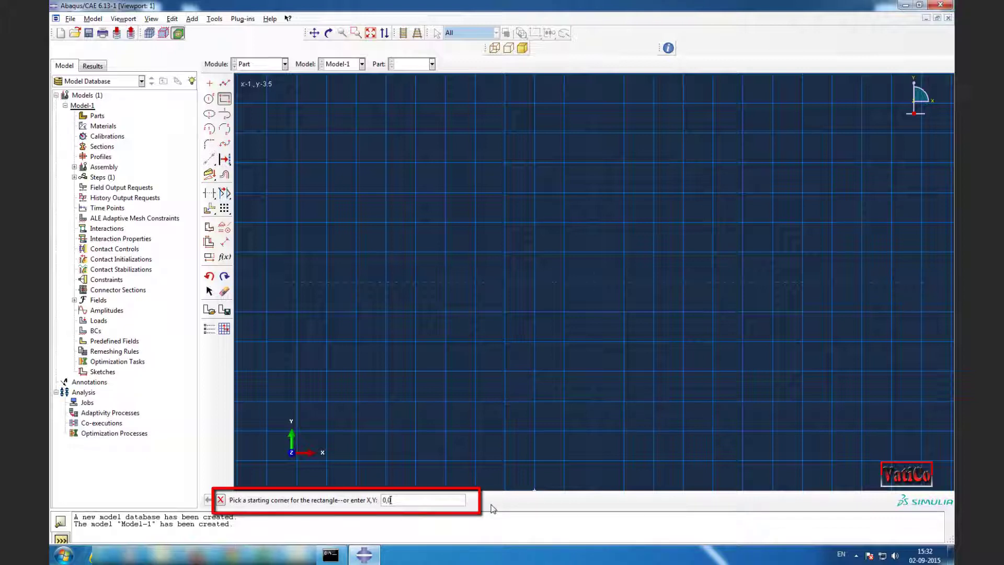
{"action": "key", "text": "Return"}
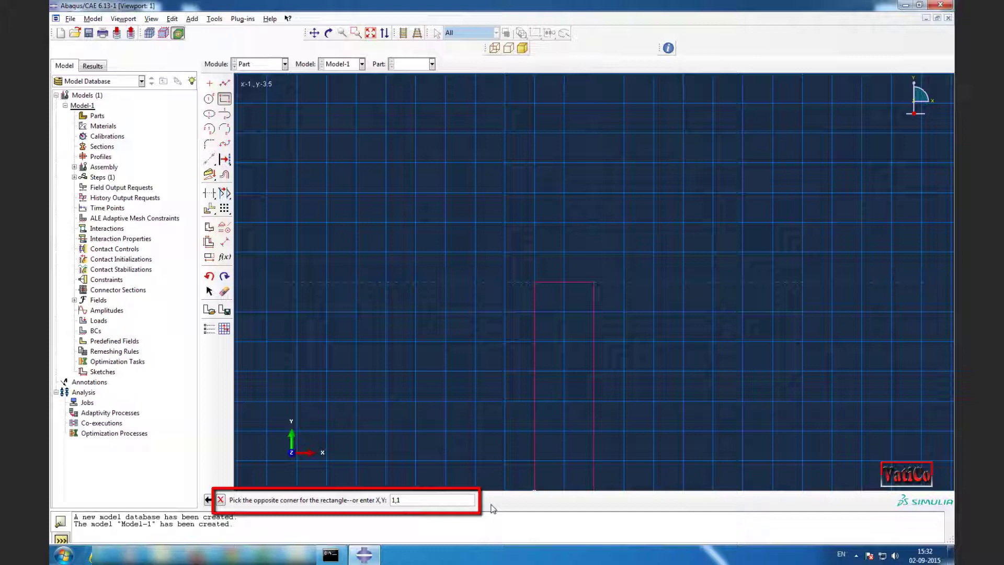
{"action": "type", "text": "1,1"}
{"action": "key", "text": "Return"}
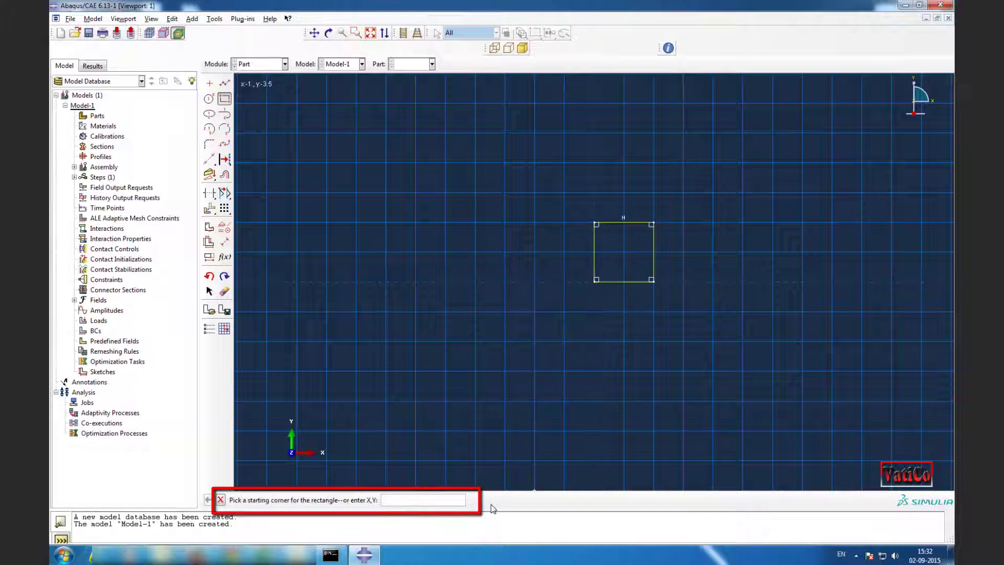
{"action": "left_click", "coordinate": [221, 499]}
{"action": "left_click", "coordinate": [356, 501]}
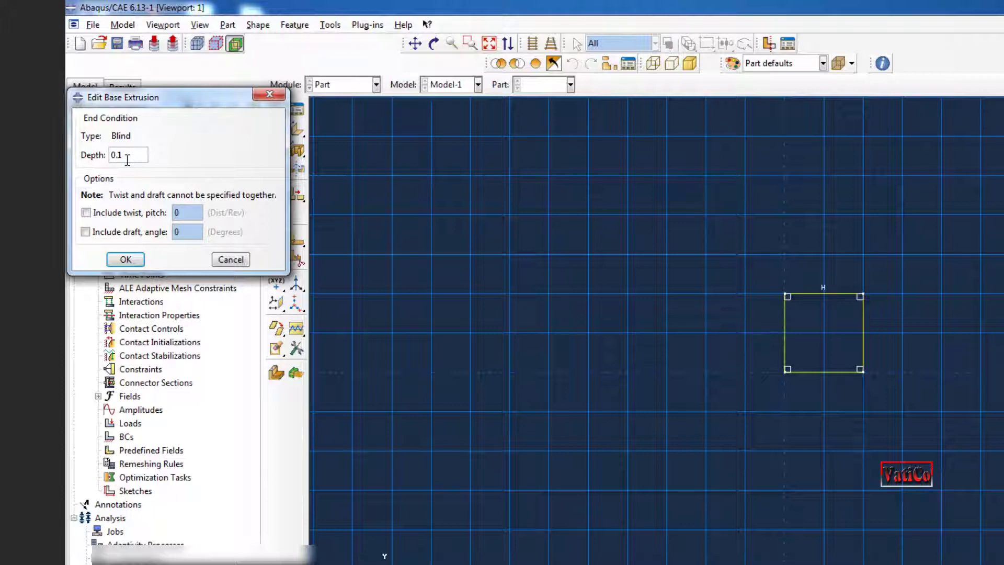
{"action": "left_click", "coordinate": [130, 261]}
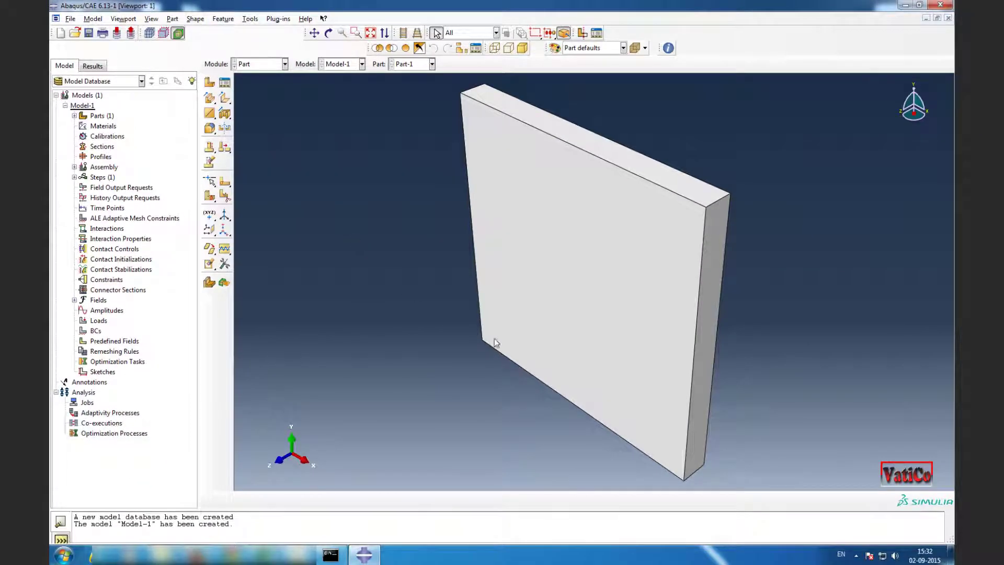
Step: Rotate the plate to lie flat and save the model as SS10.cae
{"action": "key", "text": "F3"}
{"action": "left_click_drag", "start_coordinate": [515, 354], "coordinate": [556, 282]}
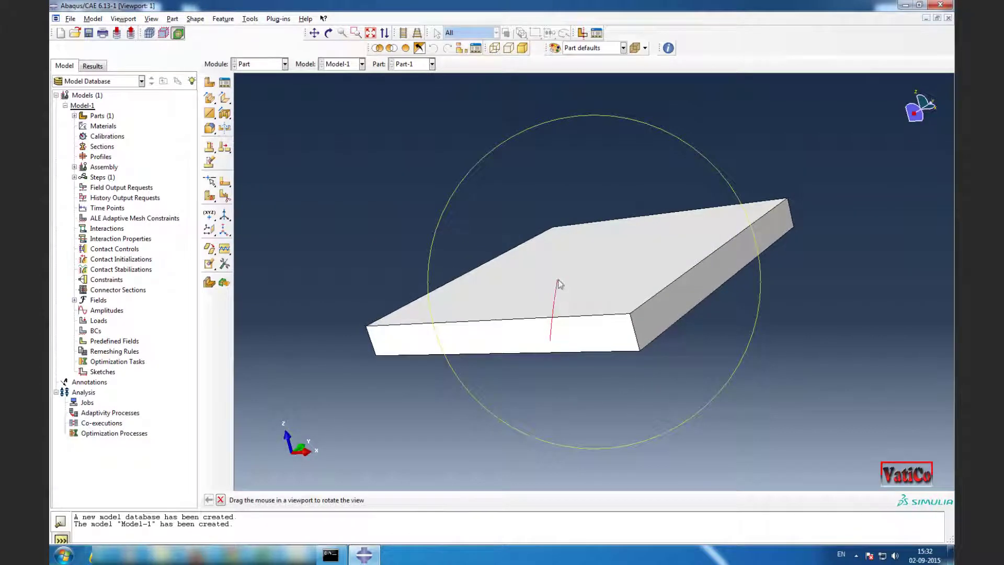
{"action": "key", "text": "Escape"}
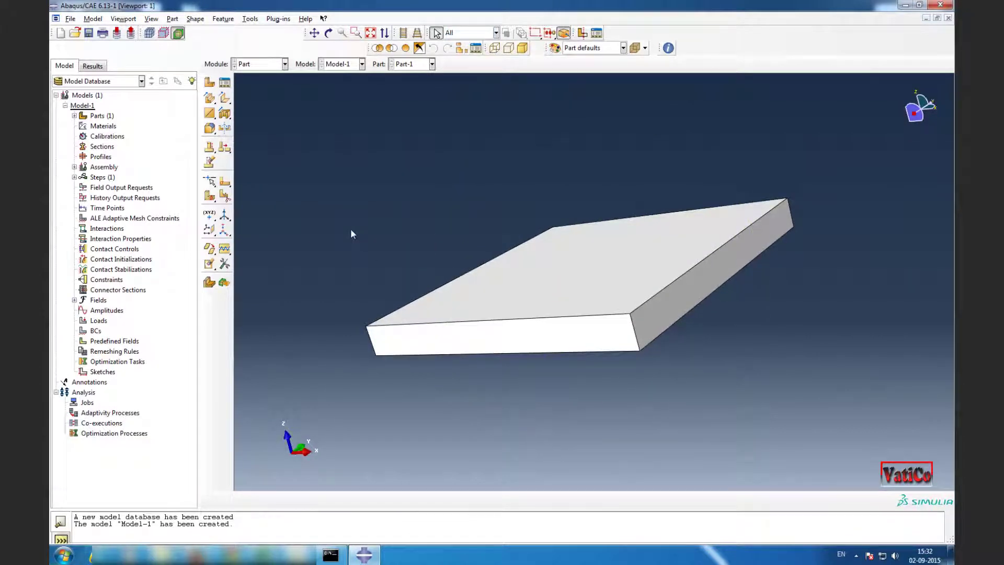
{"action": "left_click", "coordinate": [70, 18]}
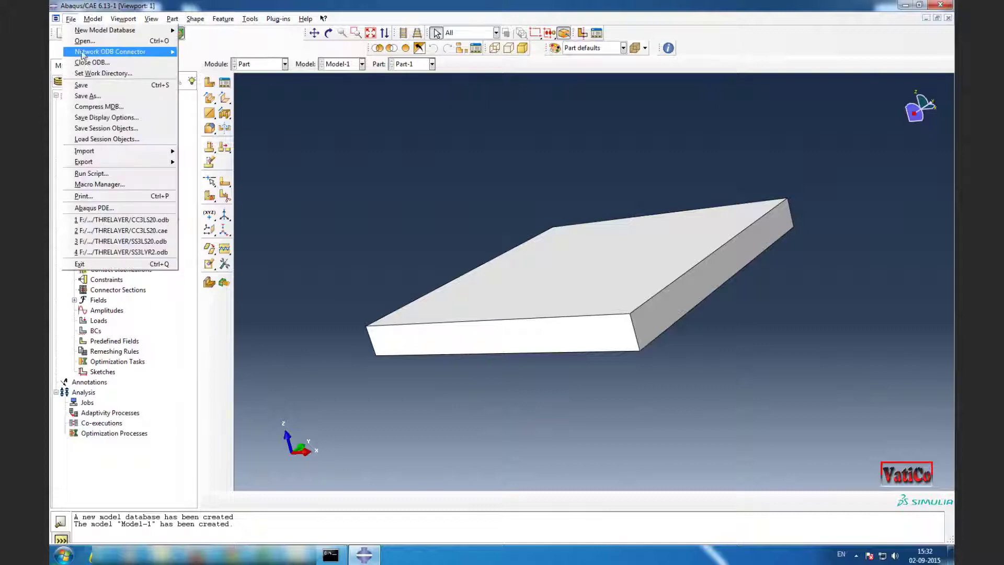
{"action": "left_click", "coordinate": [84, 96]}
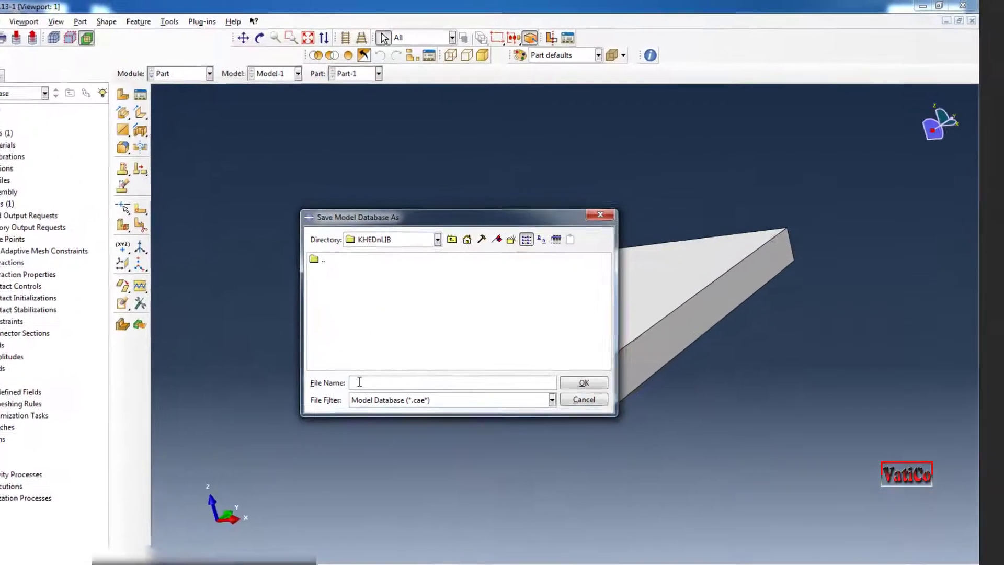
{"action": "type", "text": "SS10"}
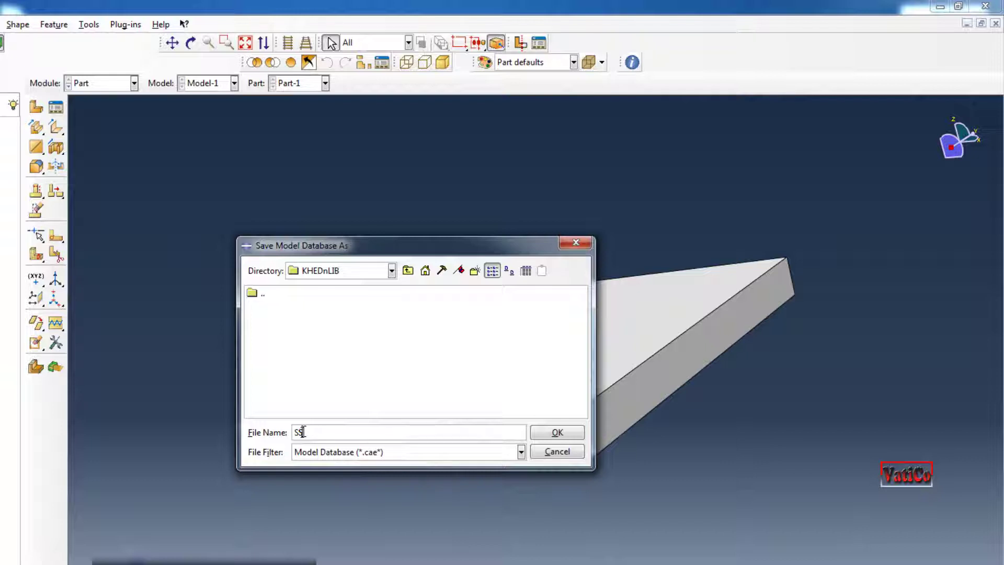
{"action": "left_click", "coordinate": [555, 432]}
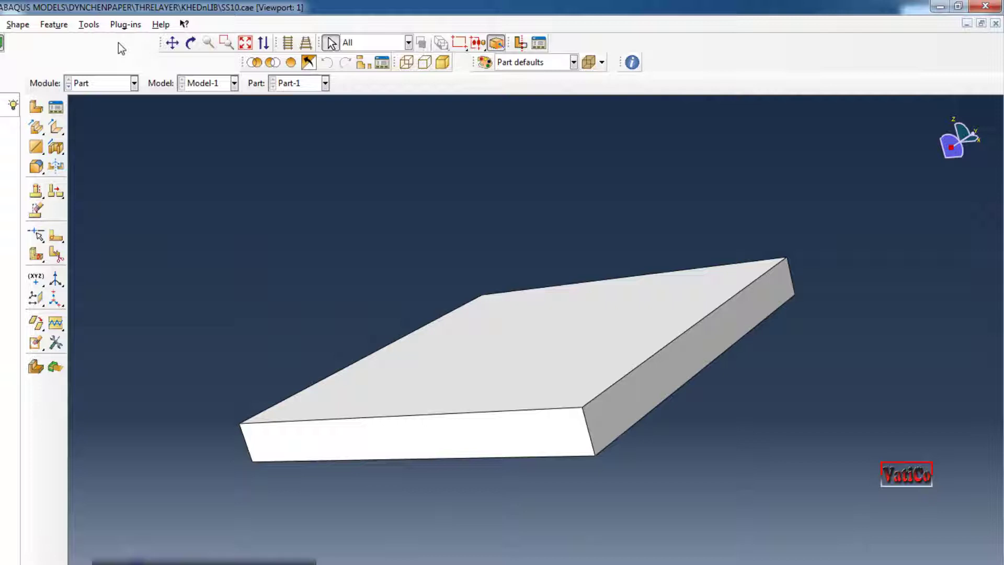
Step: Split the plate's left thickness edge at parameter 0.5
{"action": "left_click", "coordinate": [90, 25]}
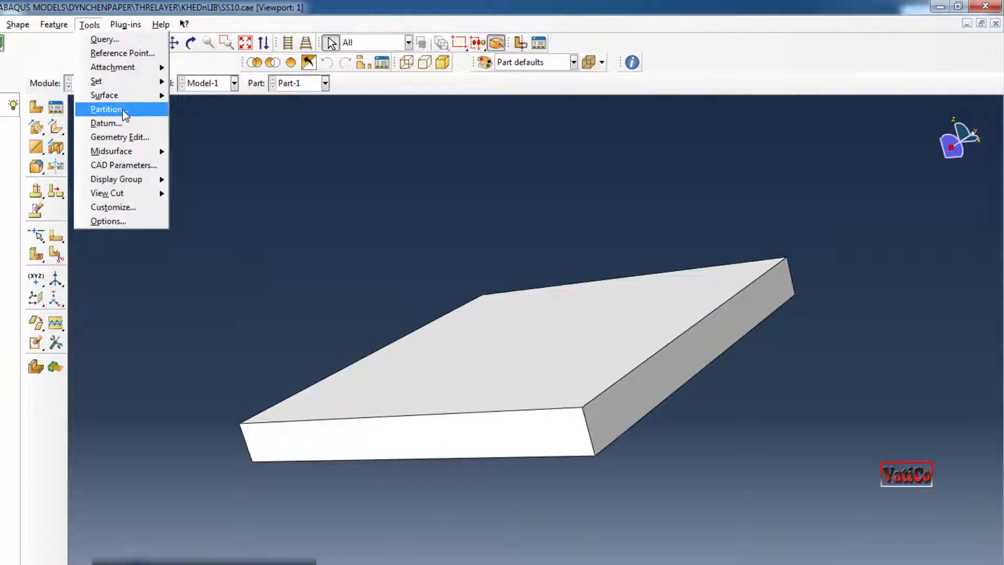
{"action": "left_click", "coordinate": [131, 136]}
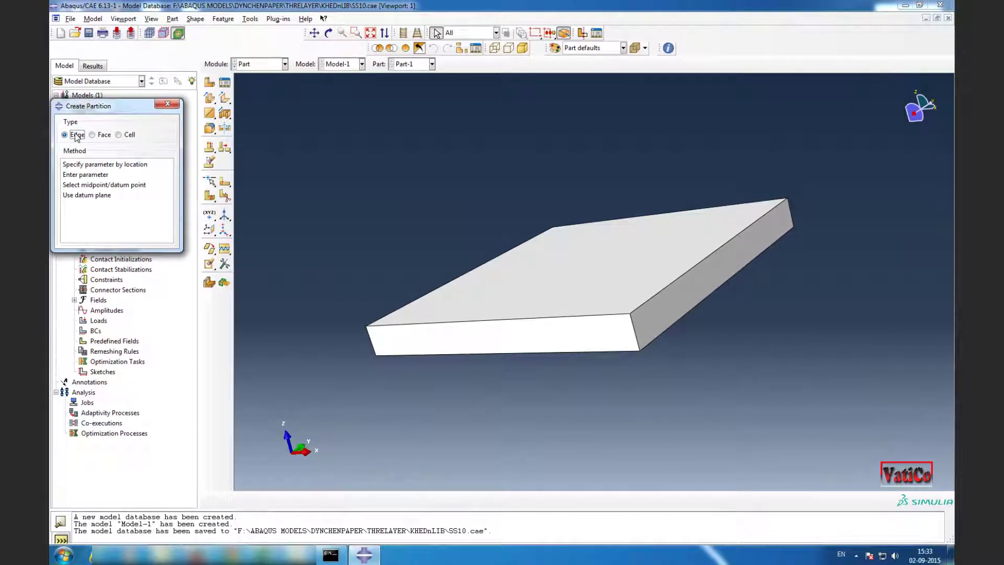
{"action": "left_click", "coordinate": [87, 175]}
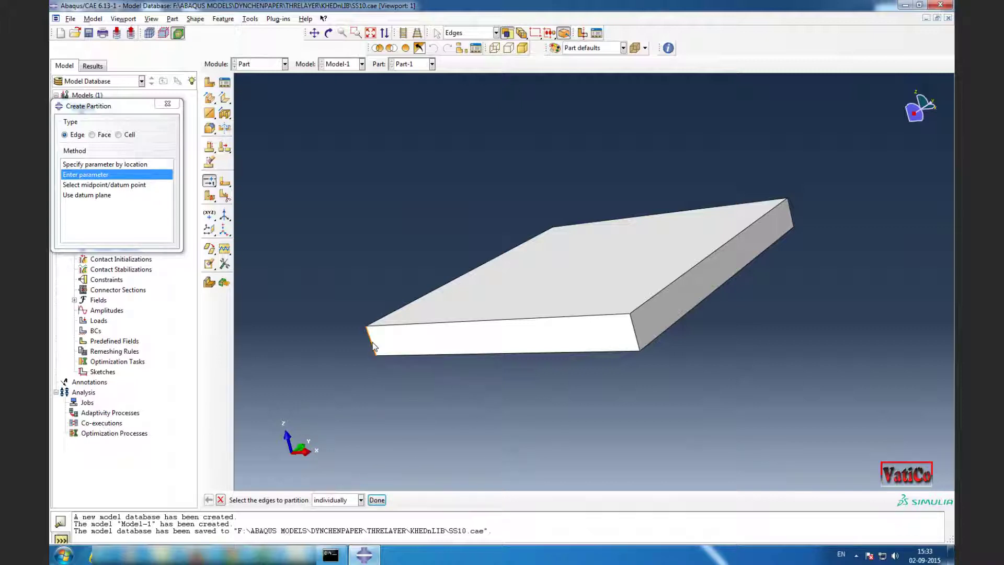
{"action": "left_click", "coordinate": [373, 346]}
{"action": "left_click", "coordinate": [377, 500]}
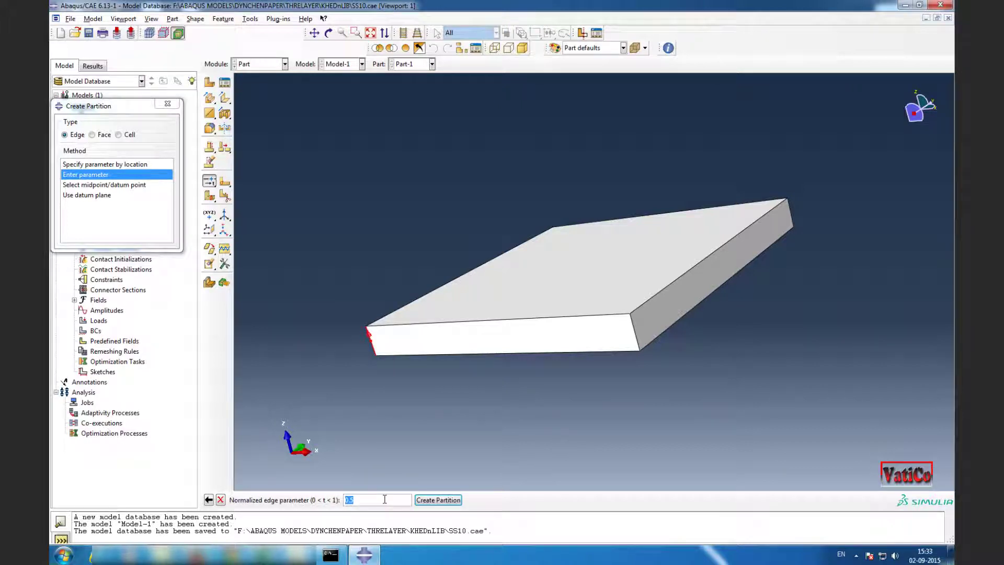
{"action": "left_click", "coordinate": [384, 500]}
{"action": "left_click", "coordinate": [450, 504]}
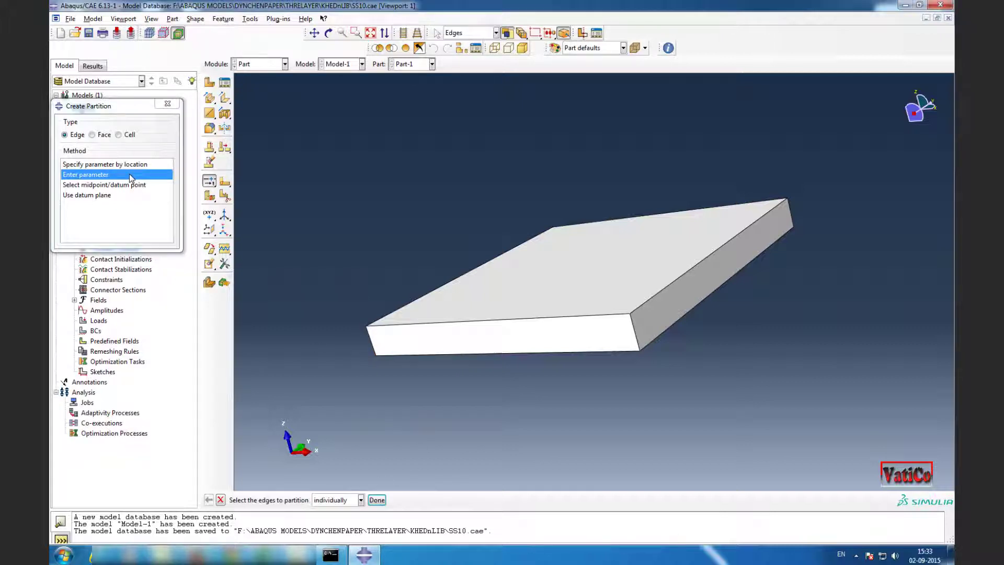
Step: Split the upper part of the left edge at parameter 0.333
{"action": "scroll", "coordinate": [369, 338], "scroll_direction": "down", "scroll_amount": 5}
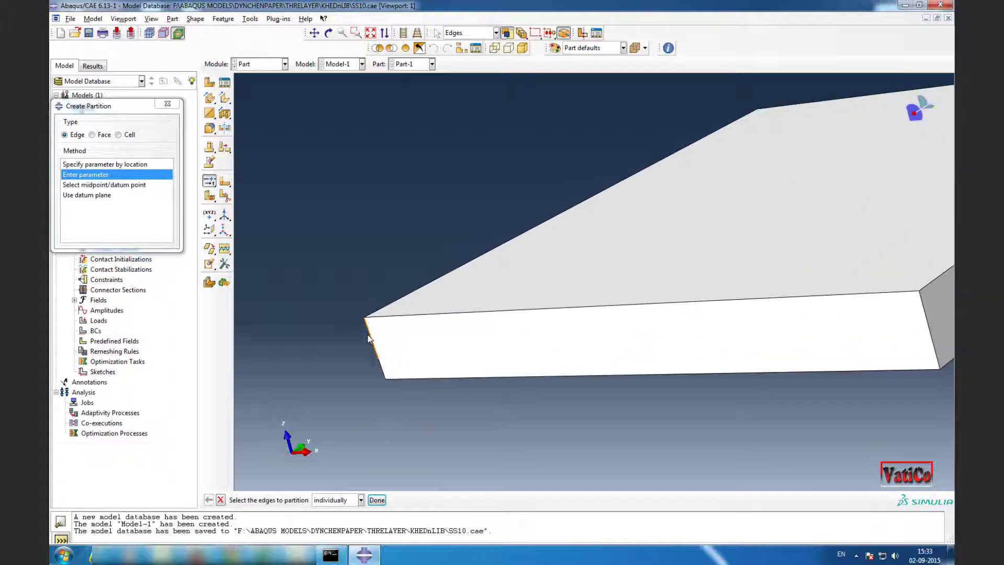
{"action": "left_click", "coordinate": [375, 359]}
{"action": "left_click", "coordinate": [377, 500]}
{"action": "left_click", "coordinate": [353, 499]}
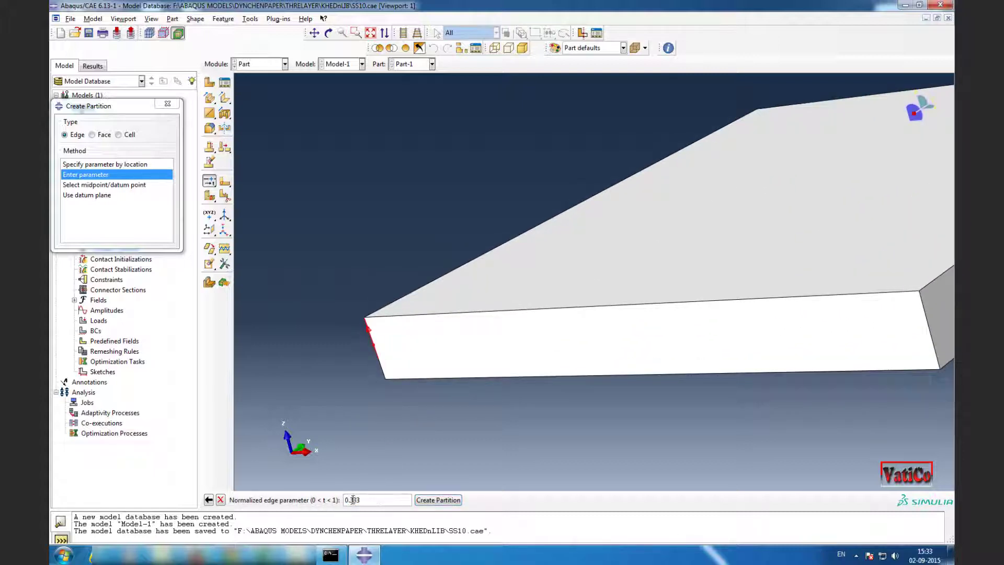
{"action": "left_click_drag", "start_coordinate": [352, 500], "coordinate": [366, 501]}
{"action": "type", "text": "333"}
{"action": "key", "text": "Return"}
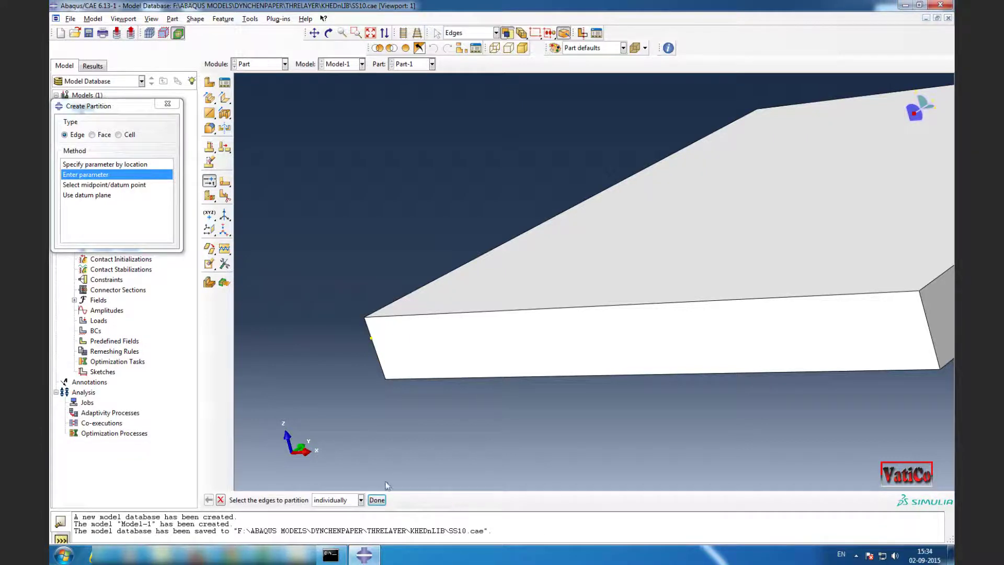
{"action": "left_click", "coordinate": [376, 501]}
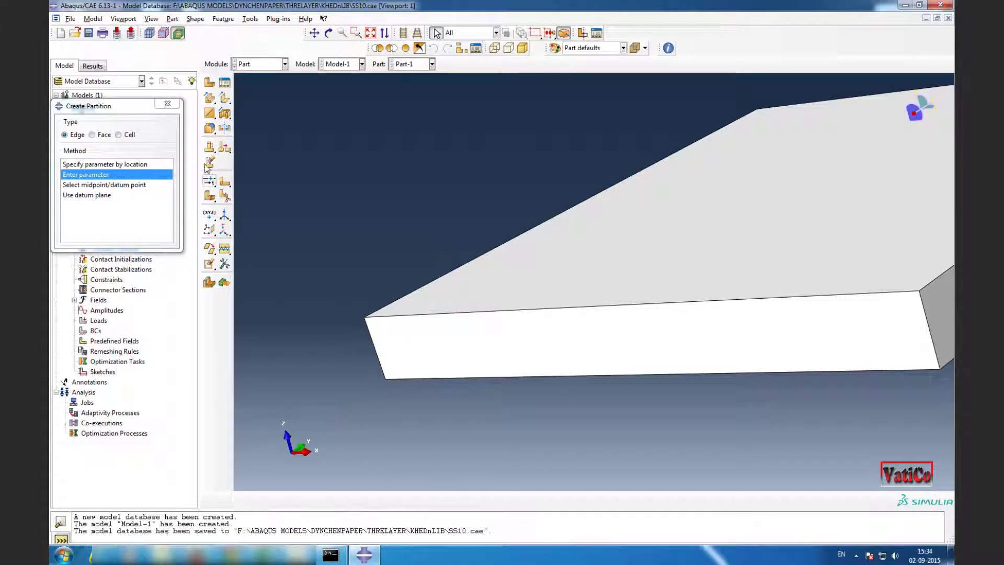
Step: Cut the plate with a plane normal to the thickness edge at the lower partition point
{"action": "left_click", "coordinate": [131, 136]}
{"action": "left_click", "coordinate": [108, 165]}
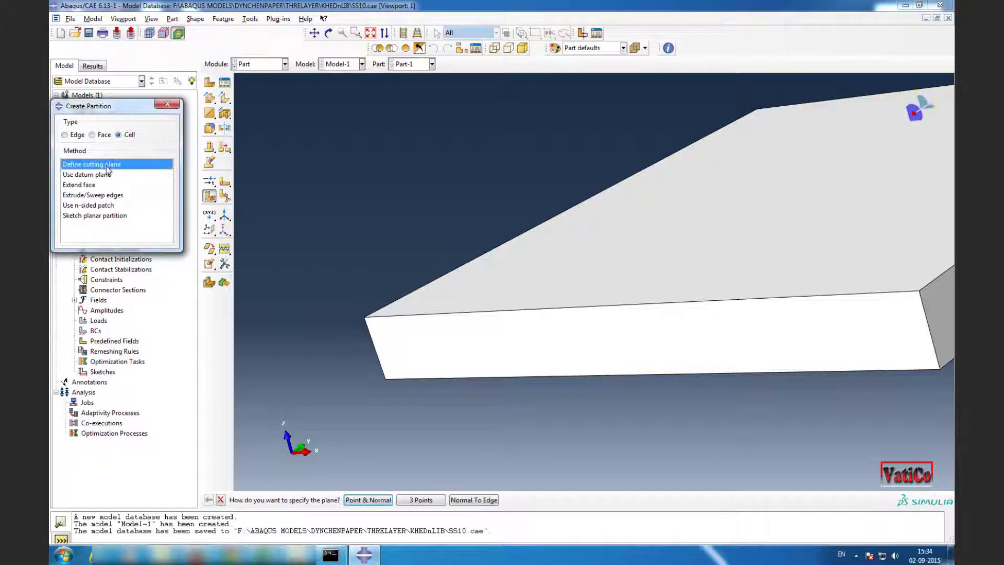
{"action": "left_click", "coordinate": [475, 503]}
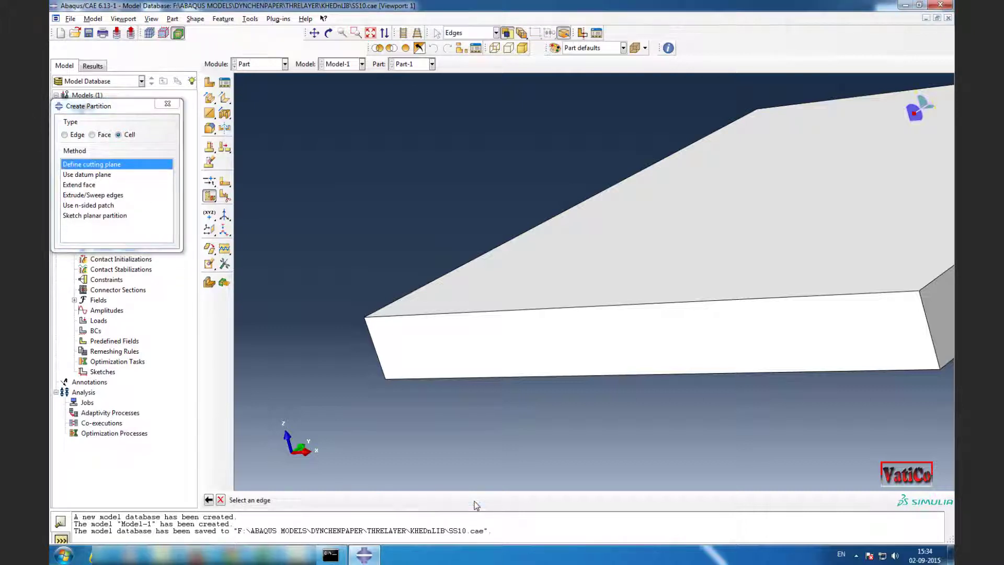
{"action": "left_click", "coordinate": [385, 373]}
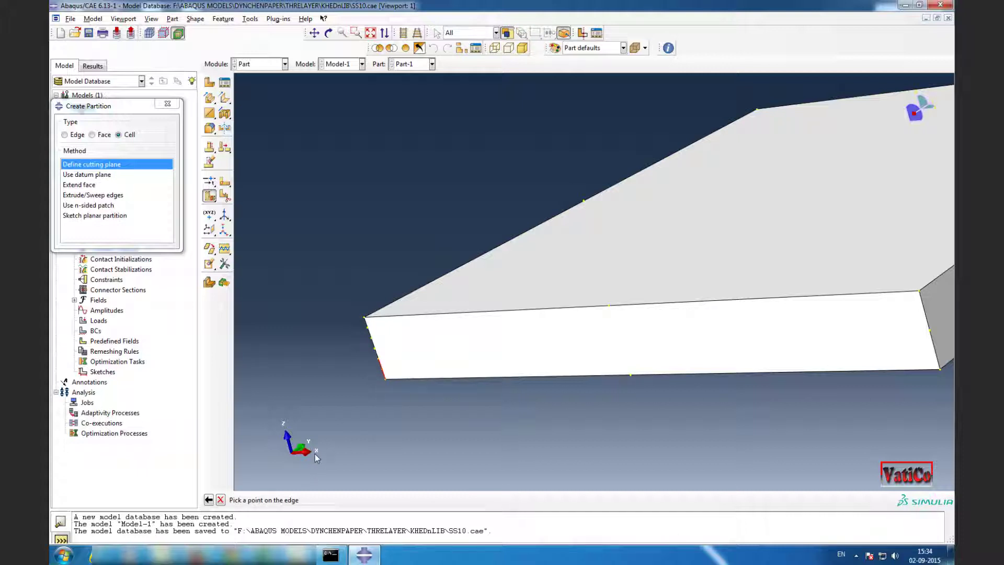
{"action": "scroll", "coordinate": [400, 356], "scroll_direction": "up", "scroll_amount": 1}
{"action": "scroll", "coordinate": [381, 366], "scroll_direction": "up", "scroll_amount": 2}
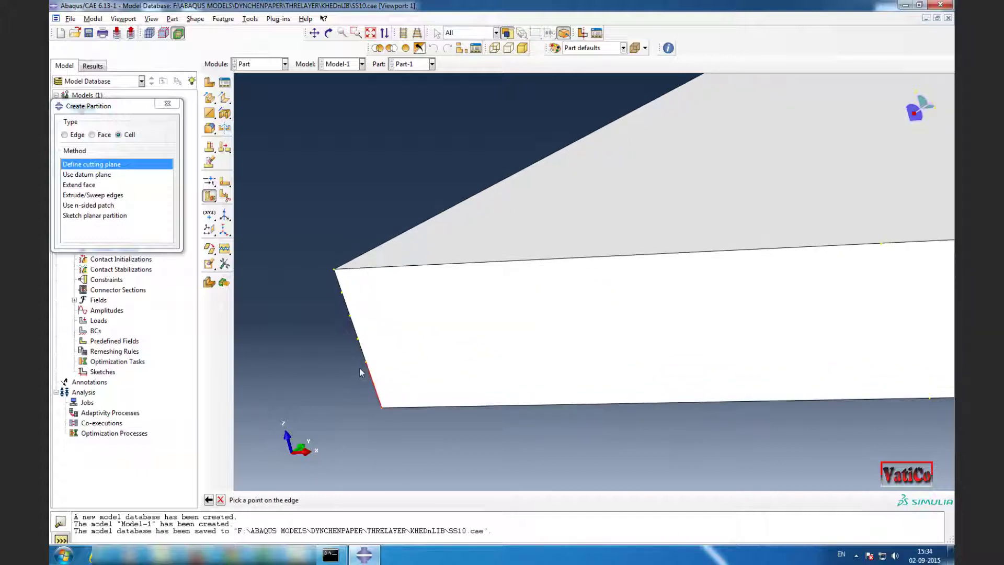
{"action": "left_click", "coordinate": [366, 364]}
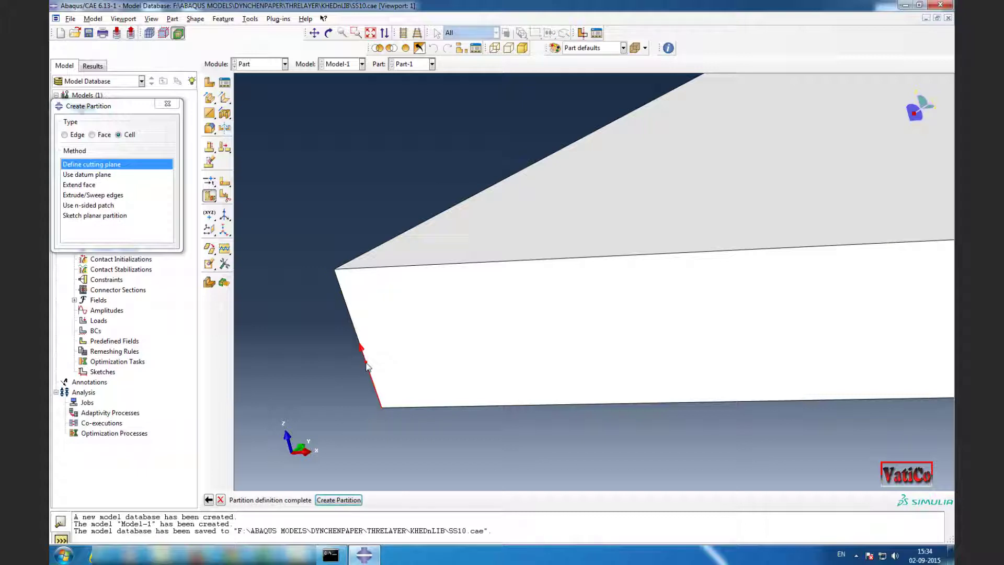
{"action": "left_click", "coordinate": [339, 501]}
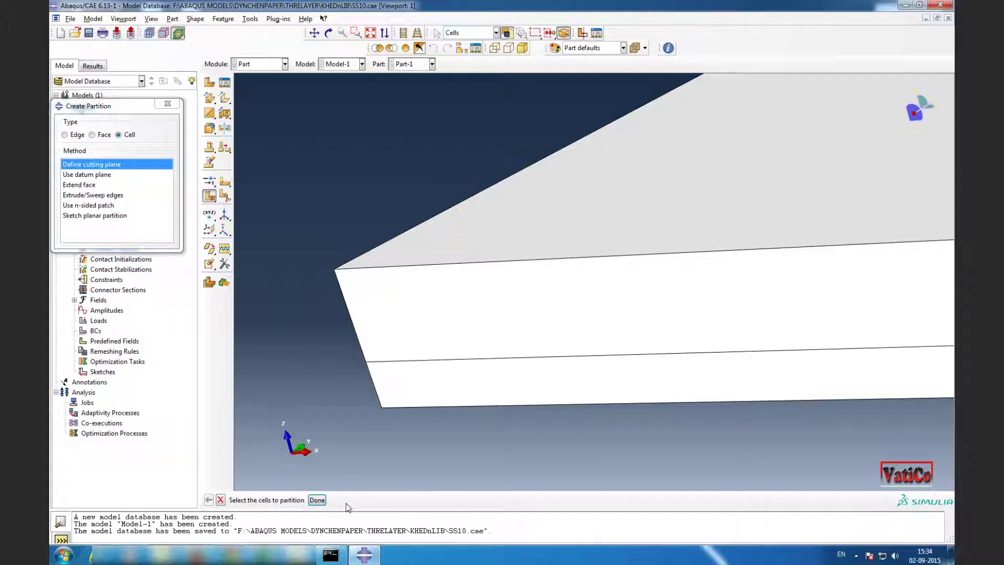
Step: Cut the remaining thicker cell at the upper partition point, giving three layers
{"action": "left_click", "coordinate": [350, 316]}
{"action": "left_click", "coordinate": [317, 500]}
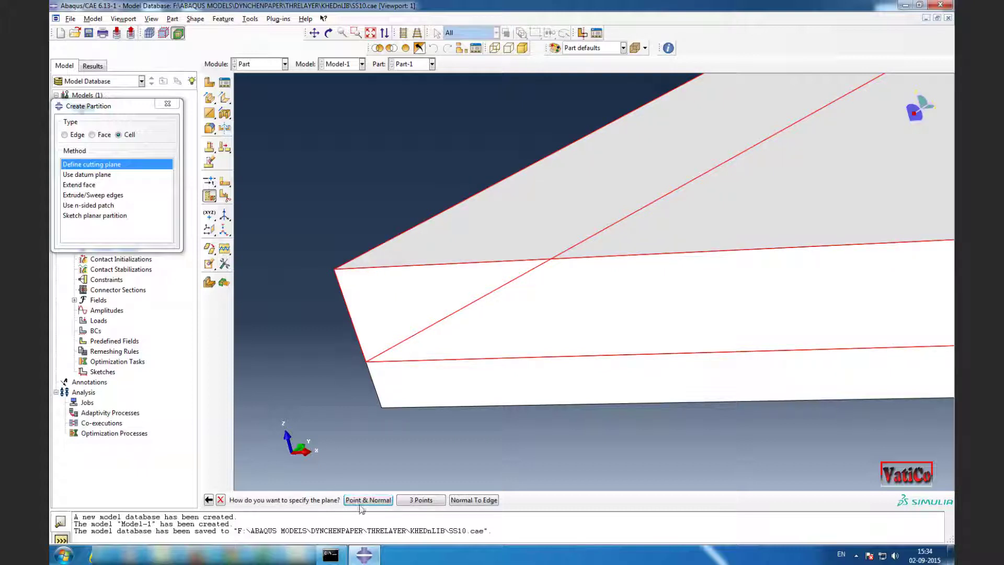
{"action": "left_click", "coordinate": [466, 501]}
{"action": "left_click", "coordinate": [352, 325]}
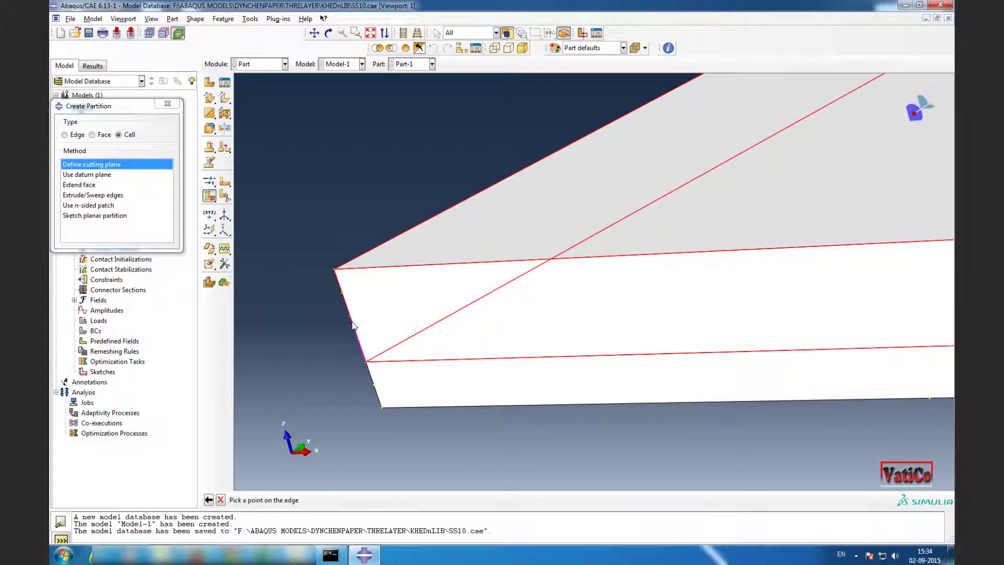
{"action": "left_click", "coordinate": [351, 321]}
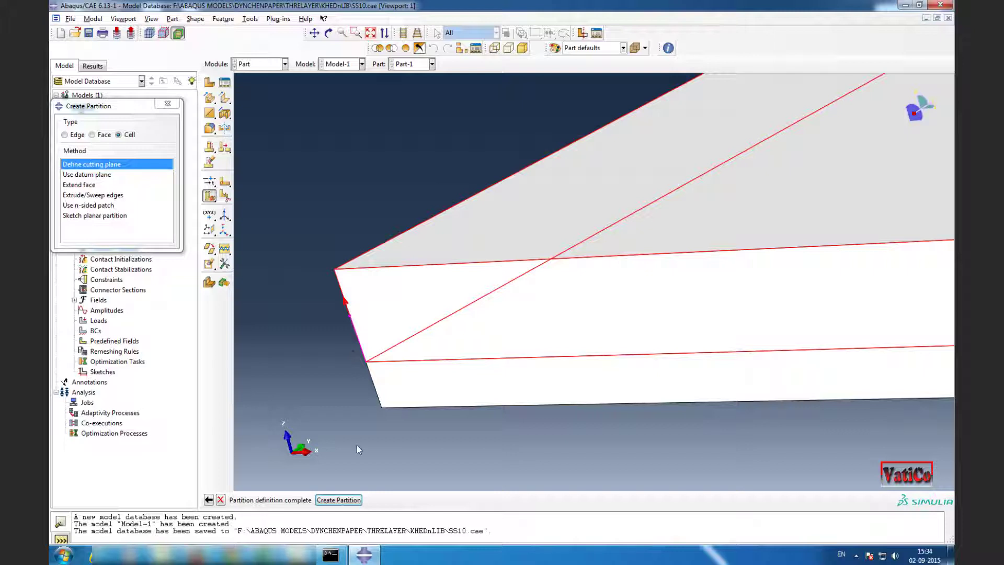
{"action": "left_click", "coordinate": [338, 499]}
{"action": "left_click", "coordinate": [317, 500]}
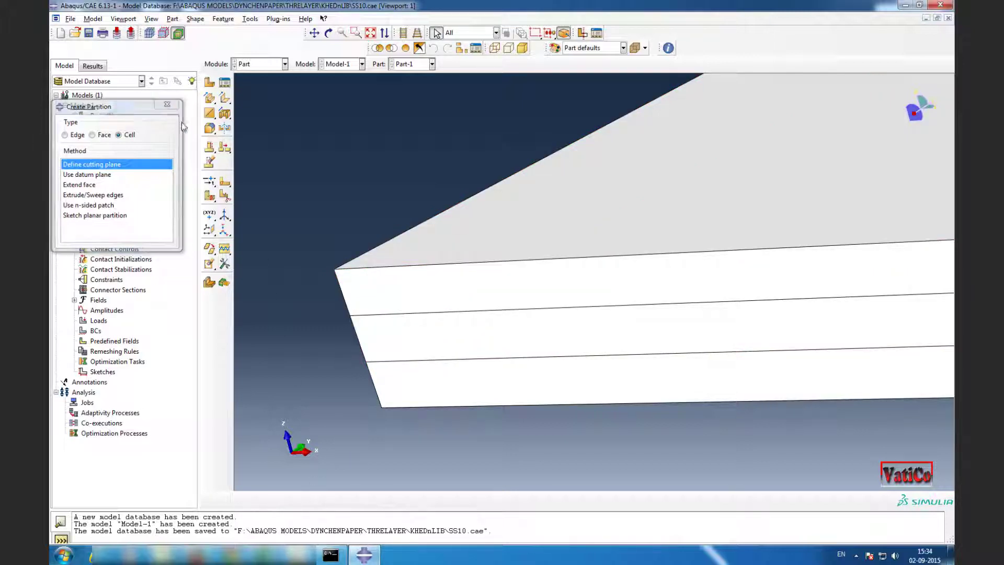
Step: Set up a rectangular datum coordinate system defined by three points
{"action": "left_click", "coordinate": [167, 105]}
{"action": "scroll", "coordinate": [328, 287], "scroll_direction": "up", "scroll_amount": 5}
{"action": "scroll", "coordinate": [328, 287], "scroll_direction": "up", "scroll_amount": 2}
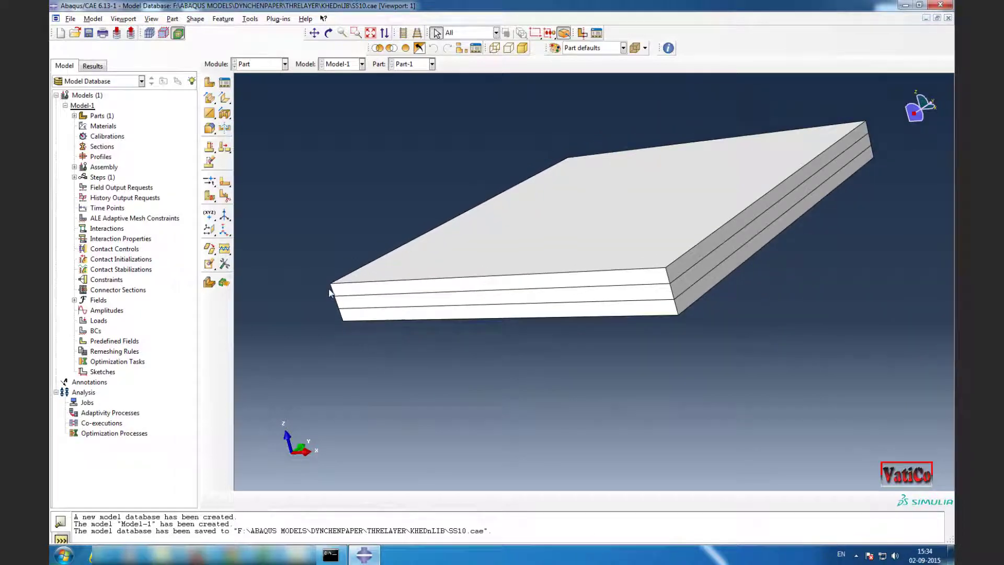
{"action": "left_click", "coordinate": [250, 19]}
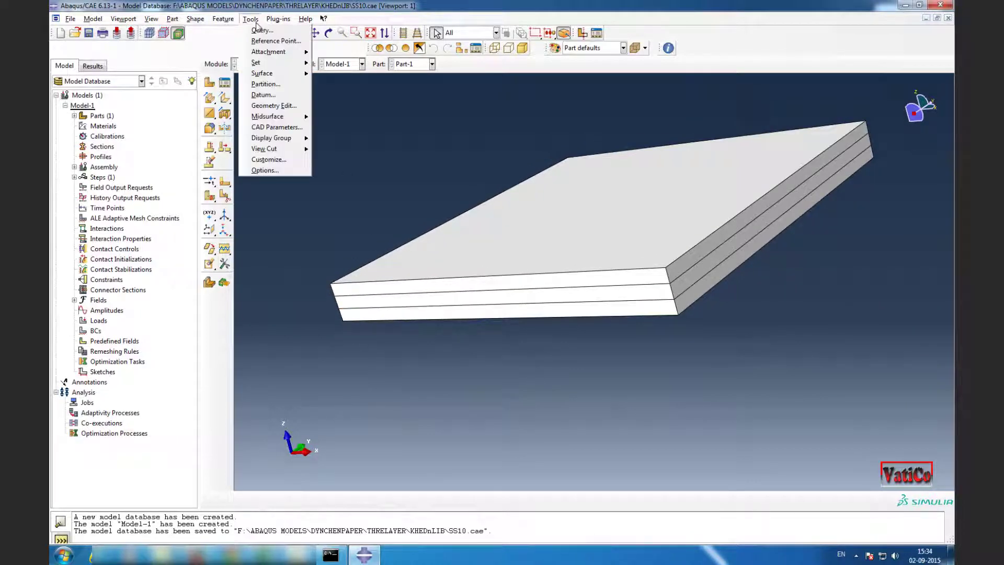
{"action": "left_click", "coordinate": [267, 101]}
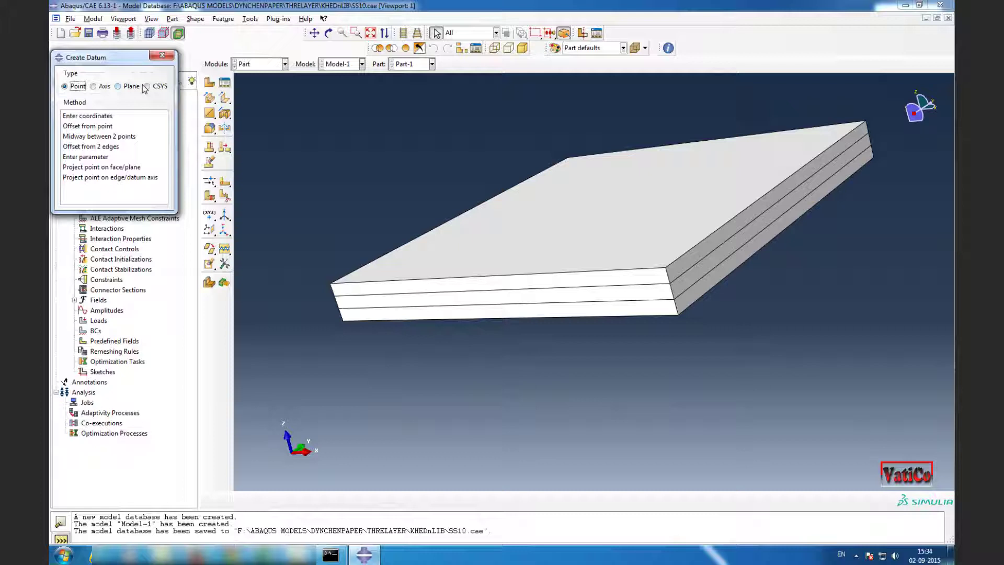
{"action": "left_click", "coordinate": [159, 87]}
{"action": "left_click", "coordinate": [78, 116]}
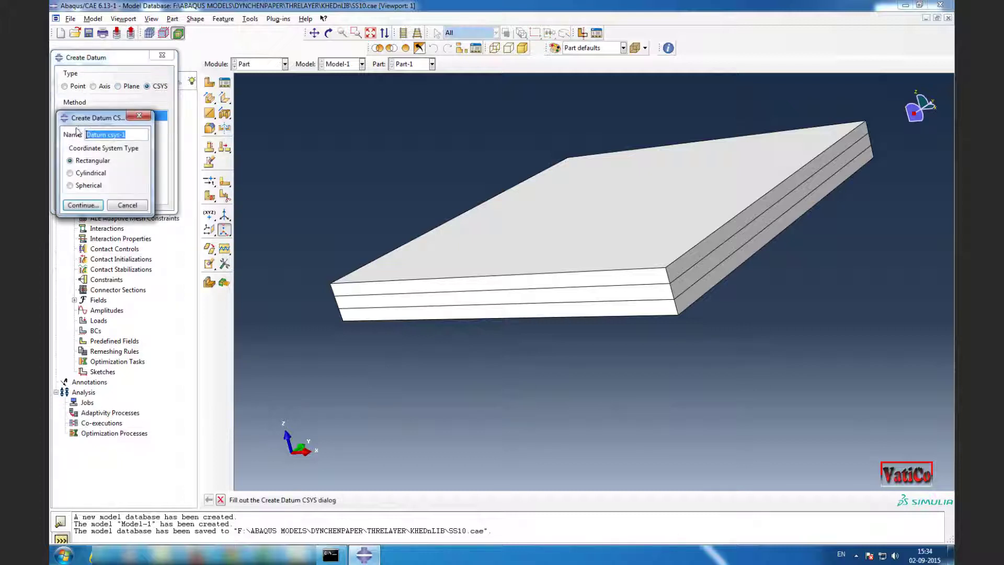
{"action": "left_click", "coordinate": [84, 205]}
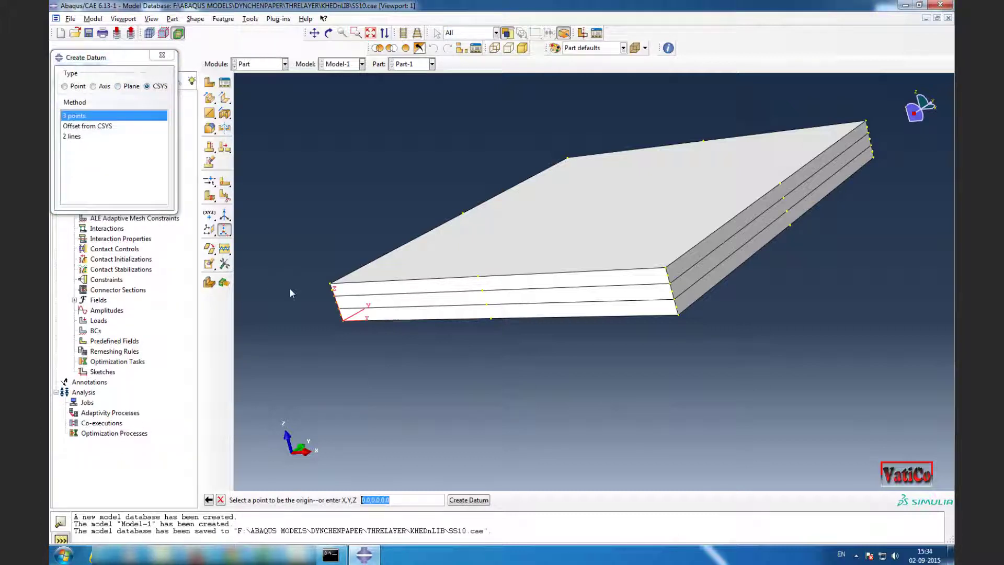
Step: Define the CSYS from the front-left, front-right and back corners, then save SS10.cae
{"action": "left_click", "coordinate": [343, 325]}
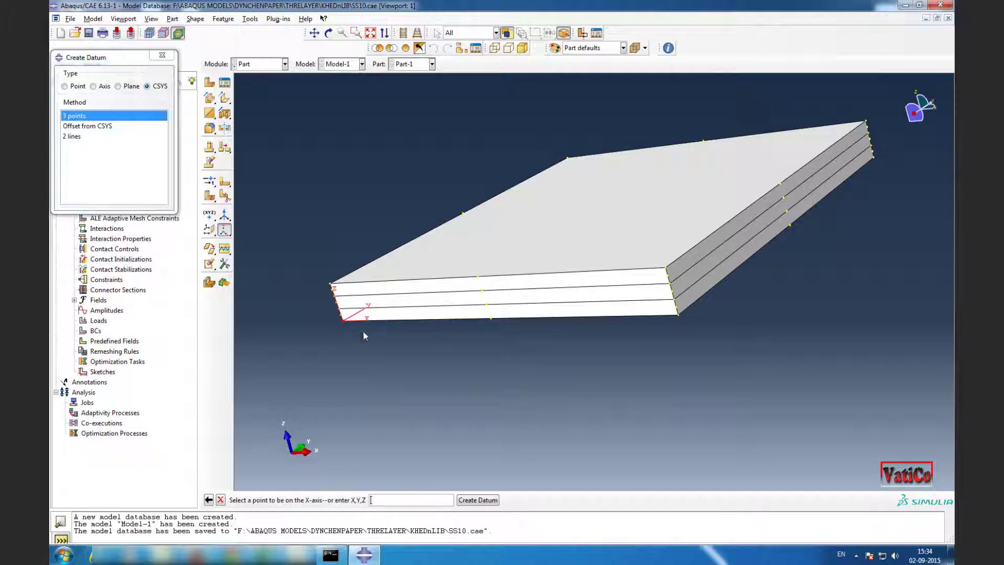
{"action": "left_click", "coordinate": [679, 316]}
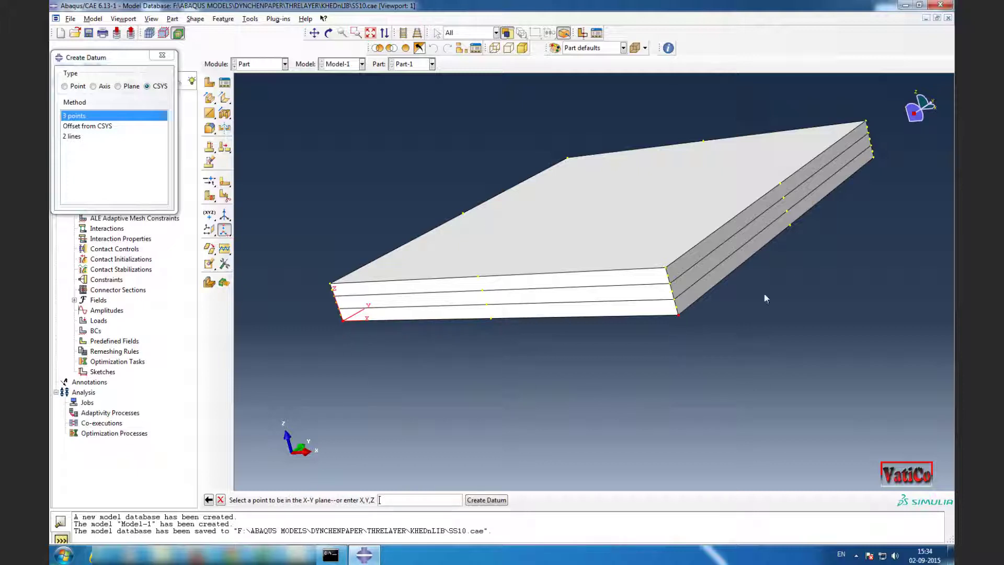
{"action": "left_click", "coordinate": [873, 157]}
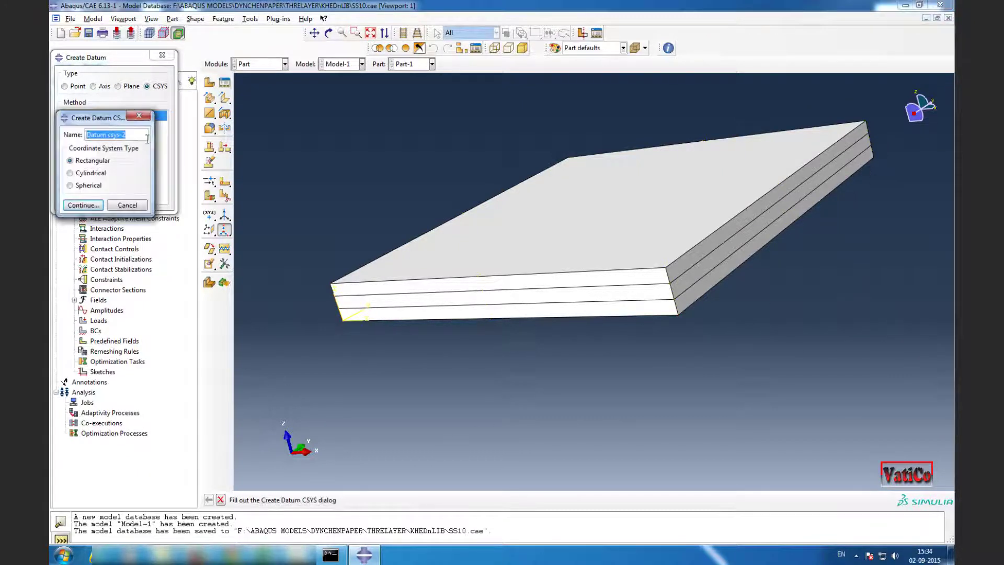
{"action": "left_click", "coordinate": [127, 205]}
{"action": "left_click", "coordinate": [162, 55]}
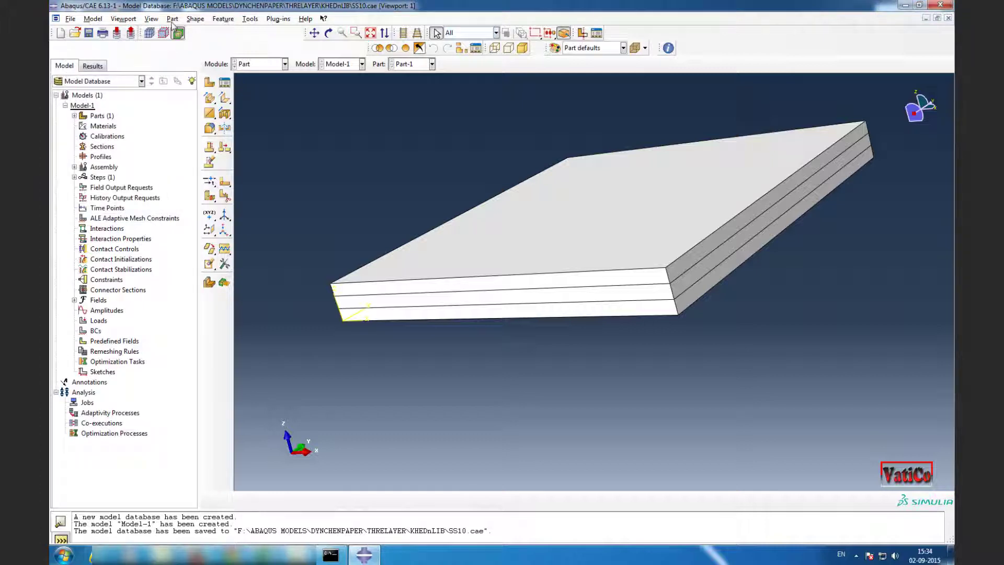
{"action": "left_click", "coordinate": [89, 34]}
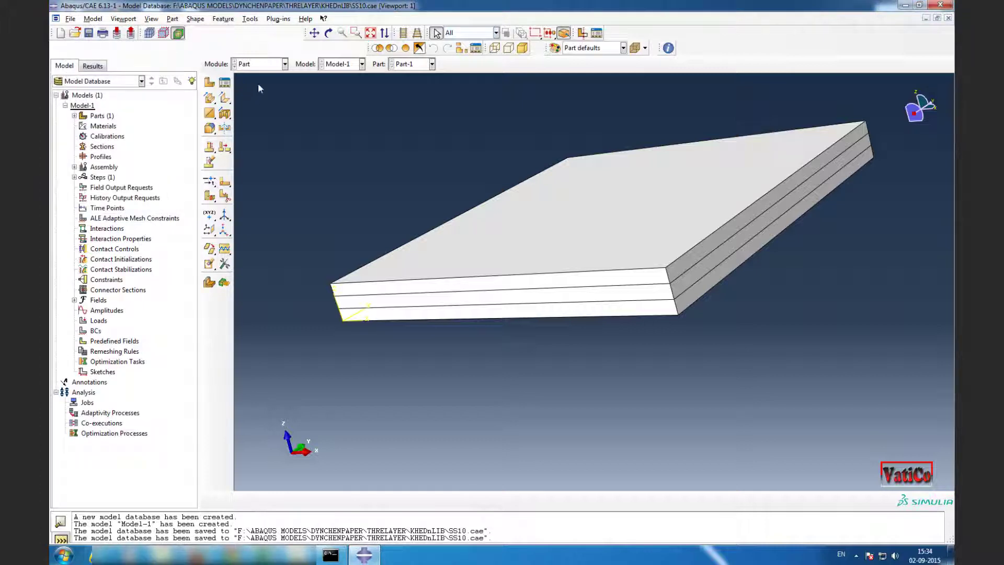
Step: In the Property module, create material MAT0 with a mass density
{"action": "left_click", "coordinate": [285, 64]}
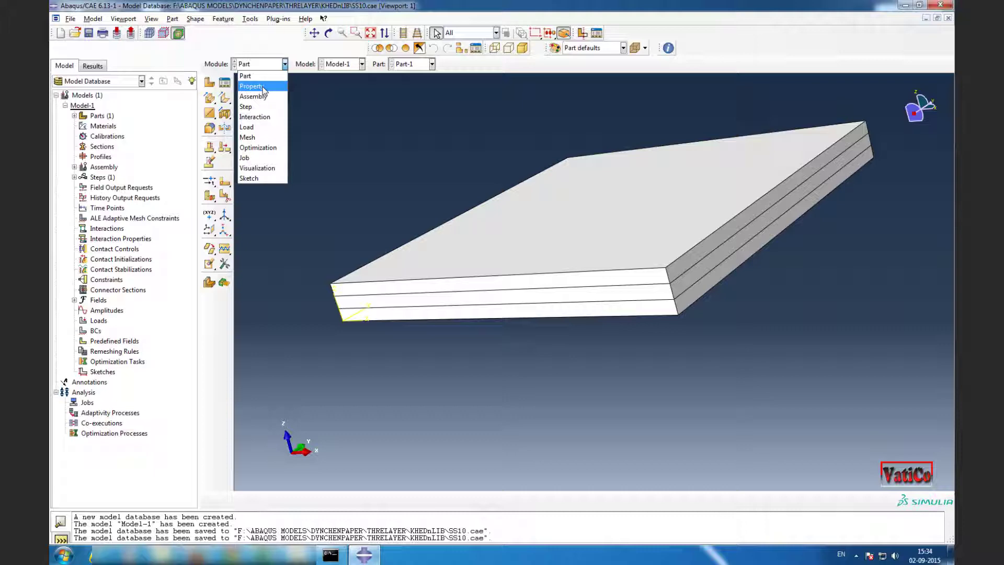
{"action": "left_click", "coordinate": [263, 87]}
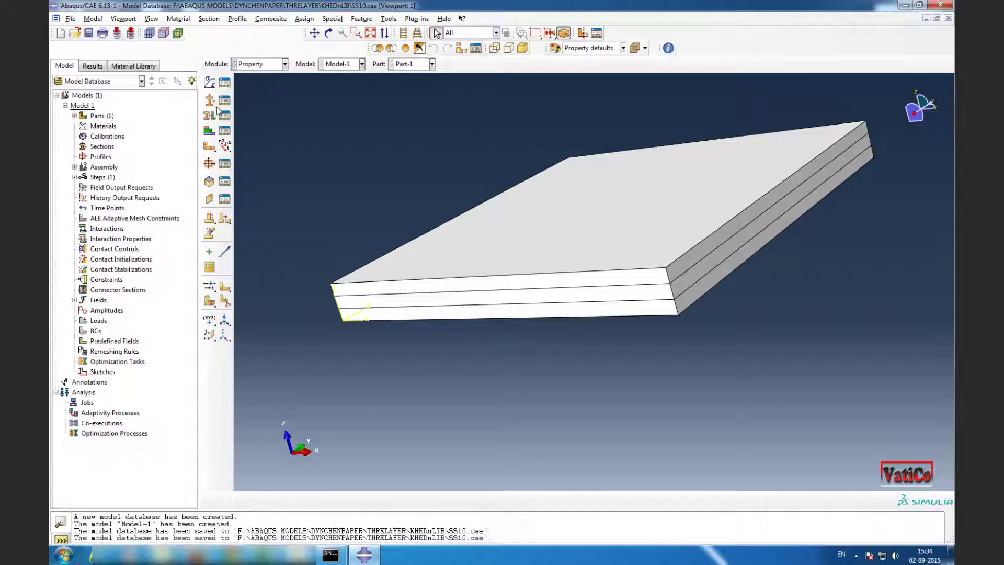
{"action": "left_click", "coordinate": [209, 83]}
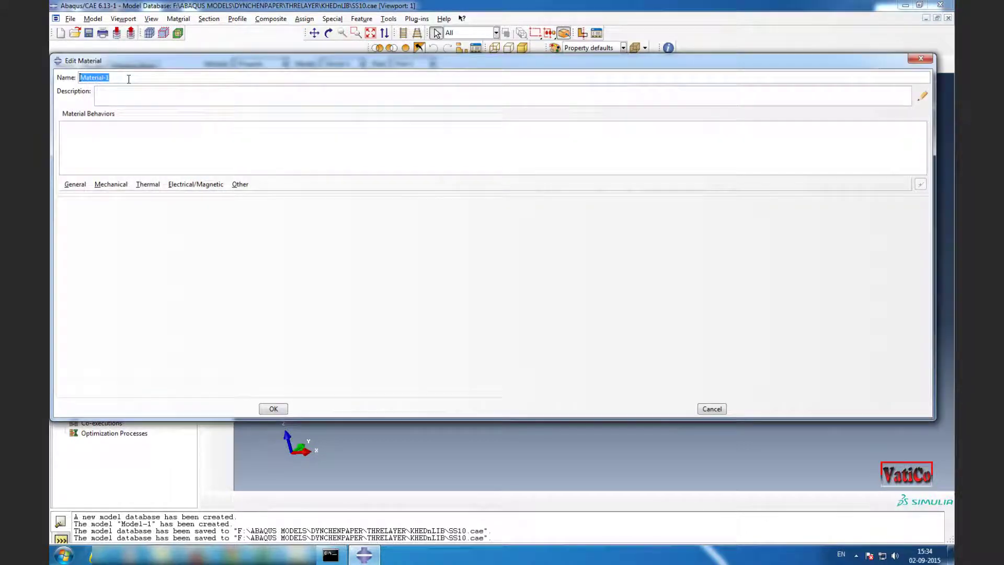
{"action": "type", "text": "MAT0"}
{"action": "left_click", "coordinate": [75, 184]}
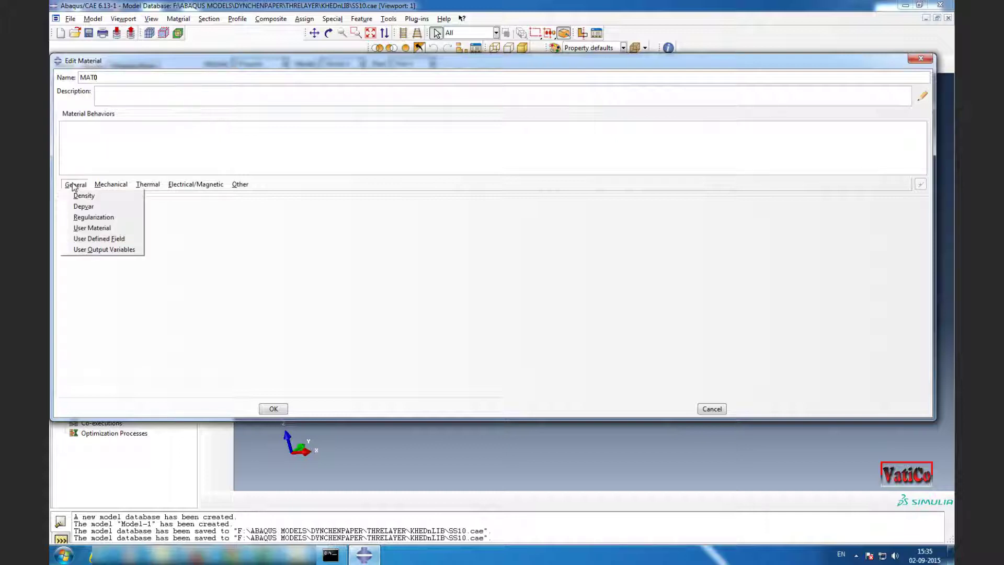
{"action": "left_click", "coordinate": [82, 195]}
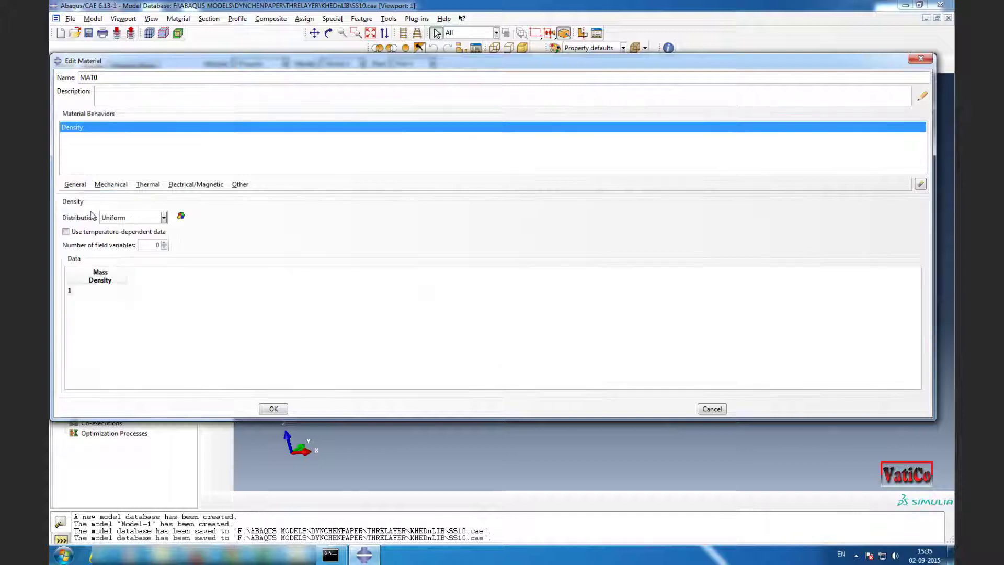
{"action": "left_click", "coordinate": [95, 291]}
Step: Add engineering-constants elasticity with E1 276E9, E2 6.9E9 and E3 6.9E9
{"action": "left_click", "coordinate": [111, 184]}
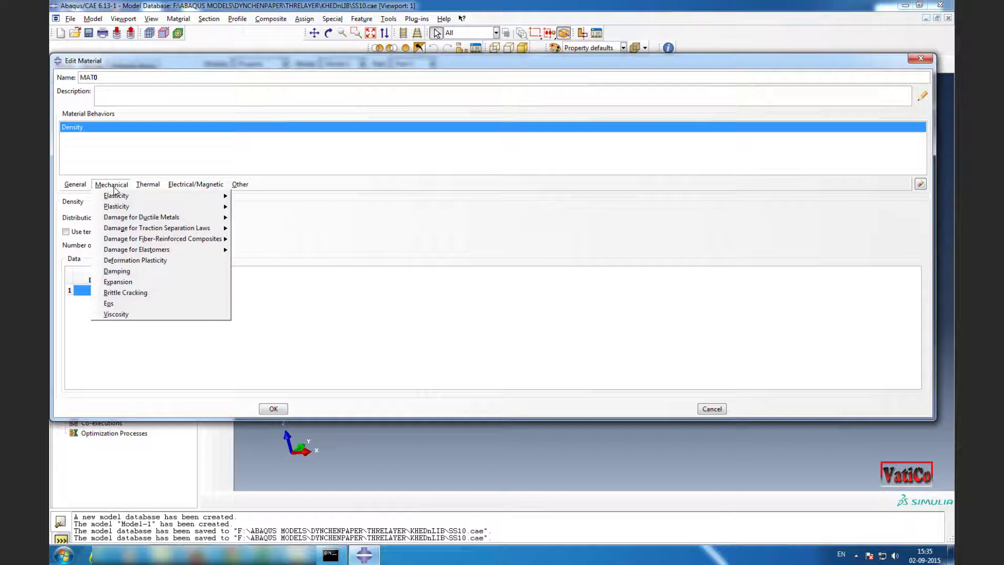
{"action": "mouse_move", "coordinate": [127, 195]}
{"action": "left_click", "coordinate": [246, 196]}
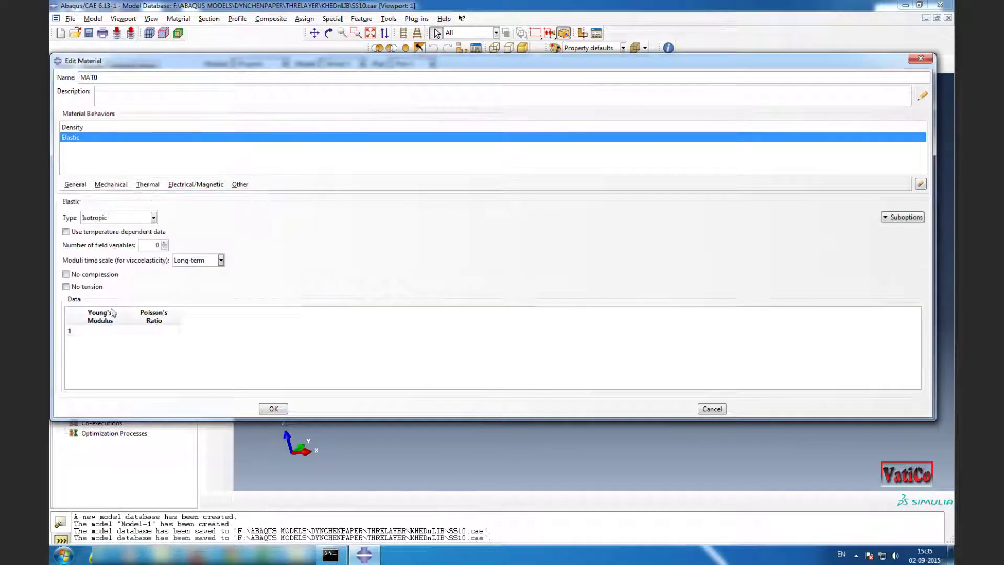
{"action": "left_click", "coordinate": [117, 218]}
{"action": "left_click", "coordinate": [117, 238]}
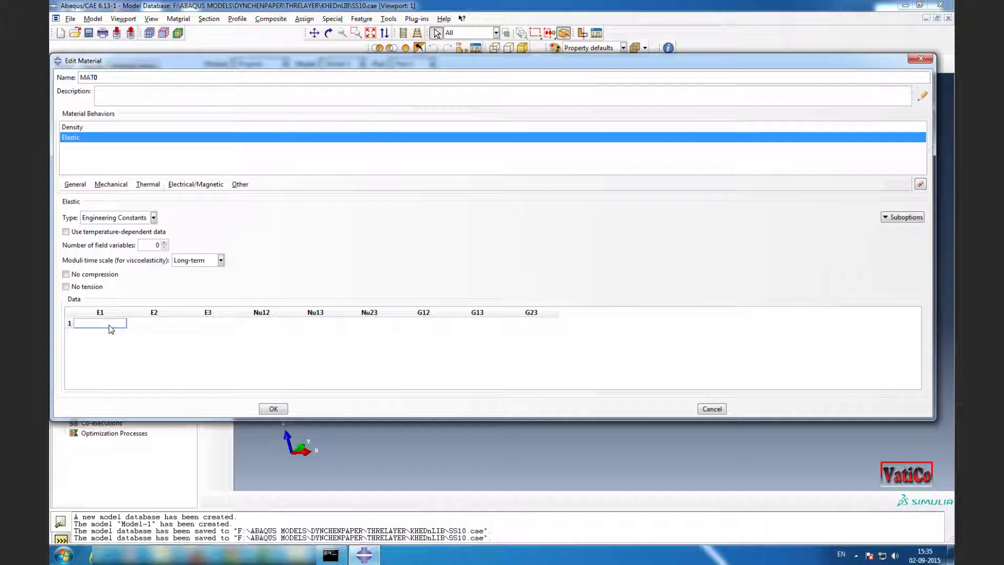
{"action": "type", "text": "276E9"}
{"action": "left_click", "coordinate": [160, 323]}
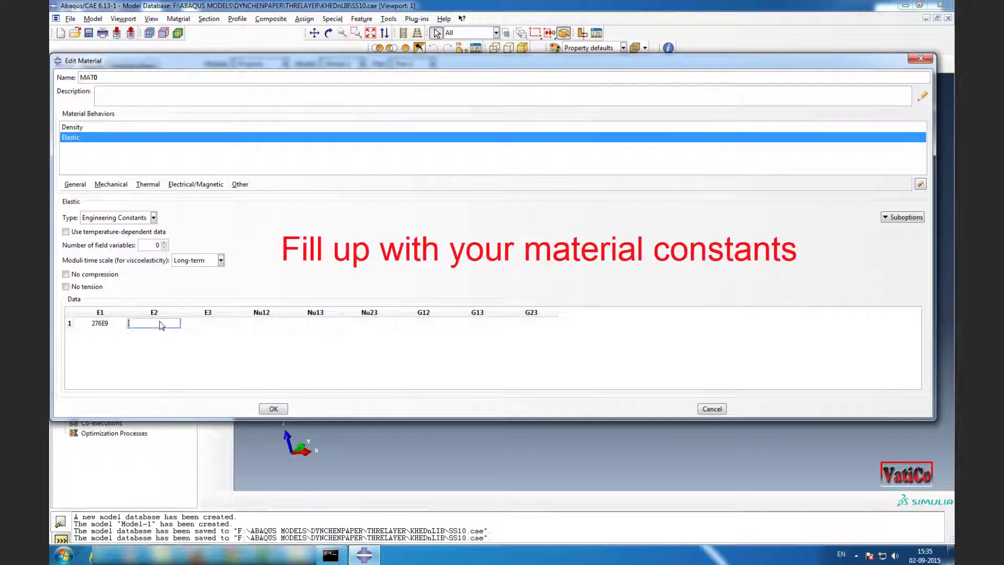
{"action": "type", "text": "6.9E9"}
{"action": "key", "text": "Tab"}
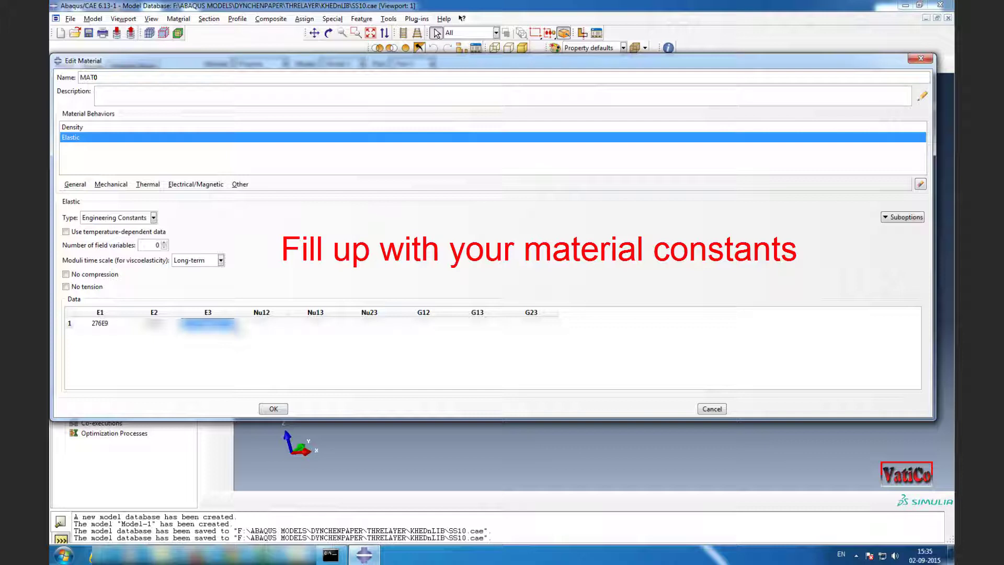
{"action": "type", "text": "6.9E9"}
{"action": "key", "text": "Tab"}
Step: Enter Poisson's ratios 0.3 and 0.3 plus the shear moduli, then confirm MAT0
{"action": "type", "text": "0.3"}
{"action": "key", "text": "Tab"}
{"action": "type", "text": "0.3"}
{"action": "key", "text": "Tab"}
{"action": "type", "text": "0.3"}
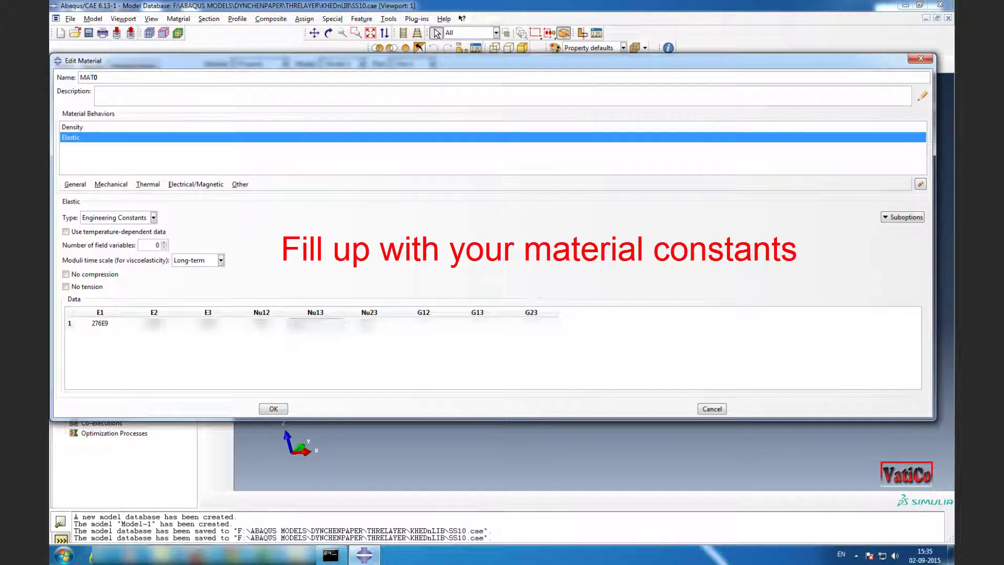
{"action": "key", "text": "Tab"}
{"action": "key", "text": "Tab"}
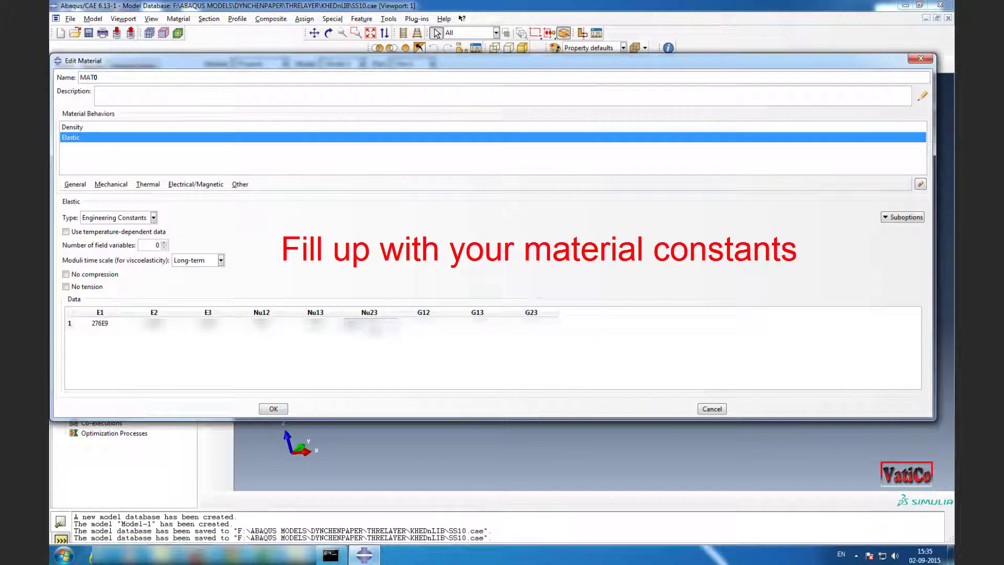
{"action": "key", "text": "Tab"}
{"action": "left_click", "coordinate": [515, 324]}
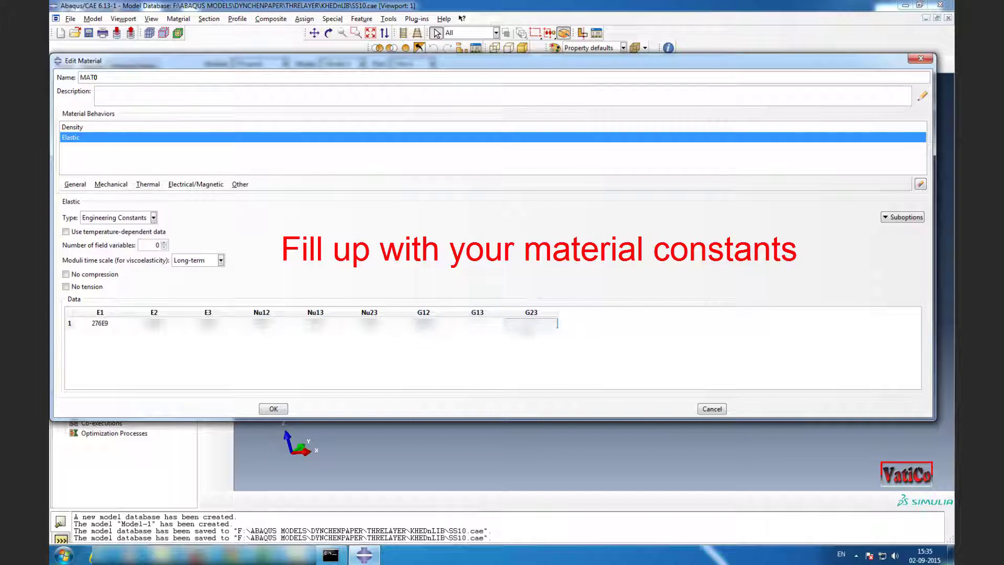
{"action": "left_click", "coordinate": [477, 323]}
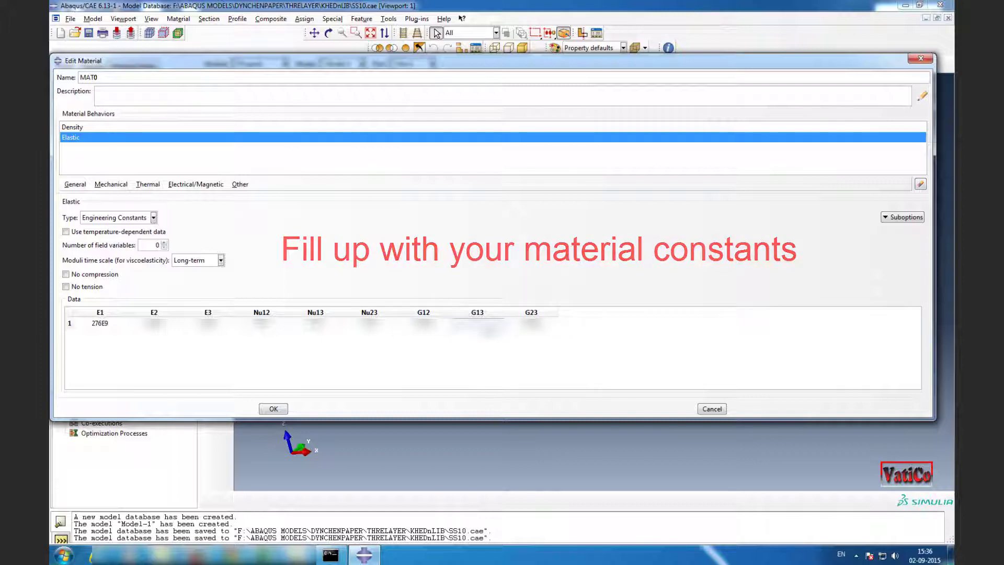
{"action": "left_click", "coordinate": [272, 409]}
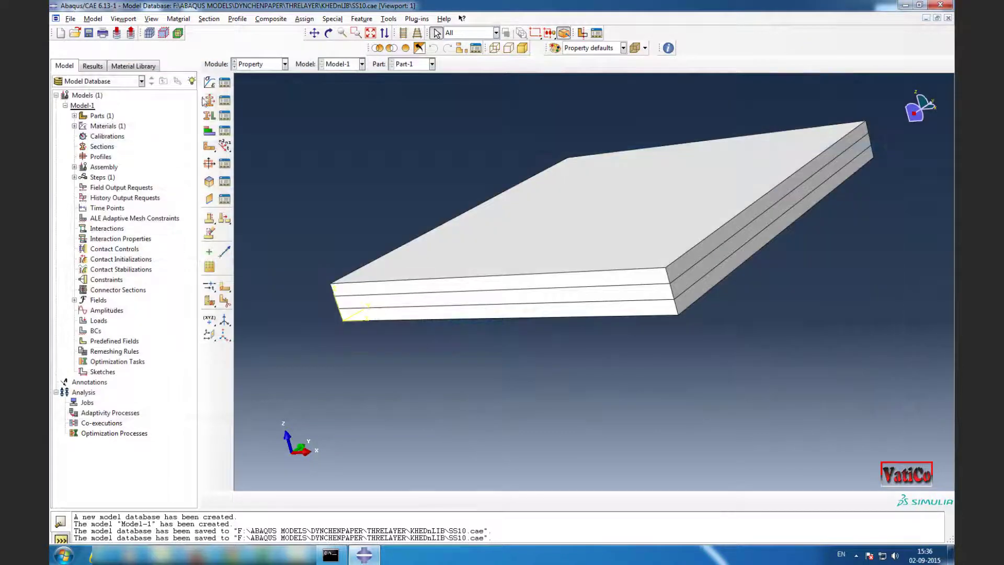
Step: Create material MAT90 with a mass density
{"action": "left_click", "coordinate": [210, 84]}
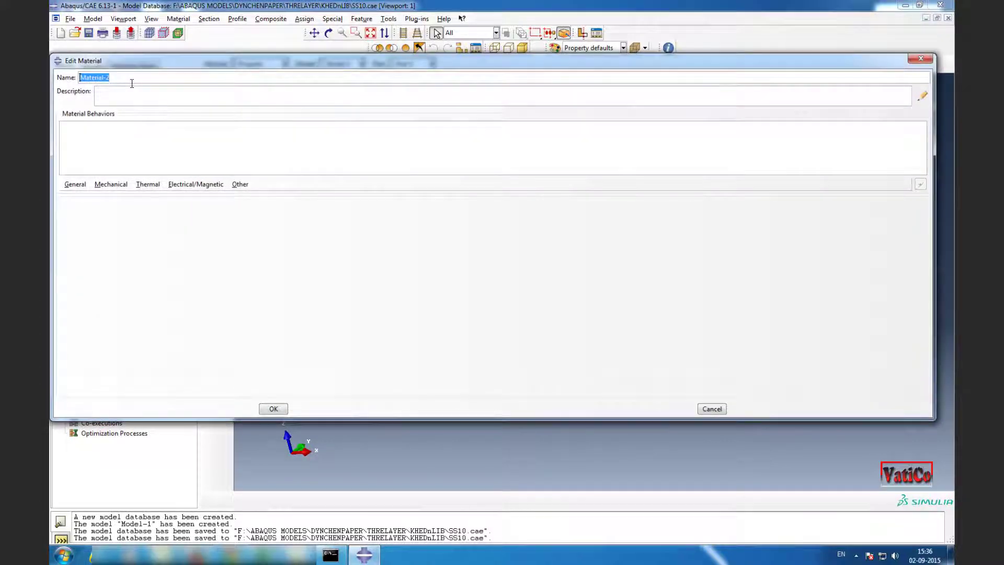
{"action": "type", "text": "MAT90"}
{"action": "left_click", "coordinate": [76, 184]}
{"action": "left_click", "coordinate": [80, 194]}
Step: Give MAT90 engineering-constants elasticity with E1 6.9E9 and the remaining constants, then confirm
{"action": "left_click", "coordinate": [110, 184]}
{"action": "mouse_move", "coordinate": [139, 206]}
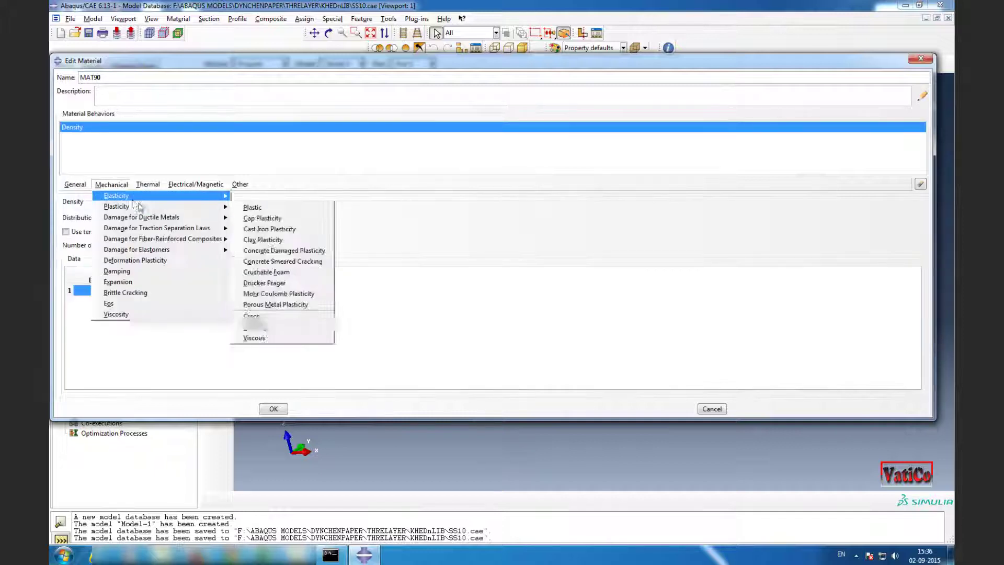
{"action": "left_click", "coordinate": [252, 196]}
{"action": "type", "text": "6.9E9"}
{"action": "key", "text": "Tab"}
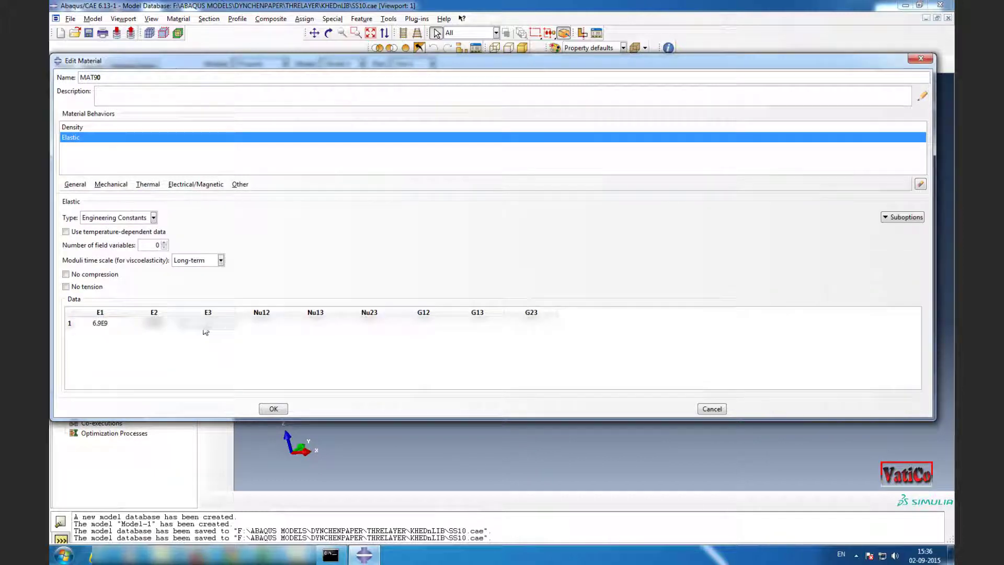
{"action": "left_click", "coordinate": [261, 324]}
{"action": "left_click", "coordinate": [316, 324]}
{"action": "left_click", "coordinate": [369, 324]}
{"action": "left_click", "coordinate": [425, 326]}
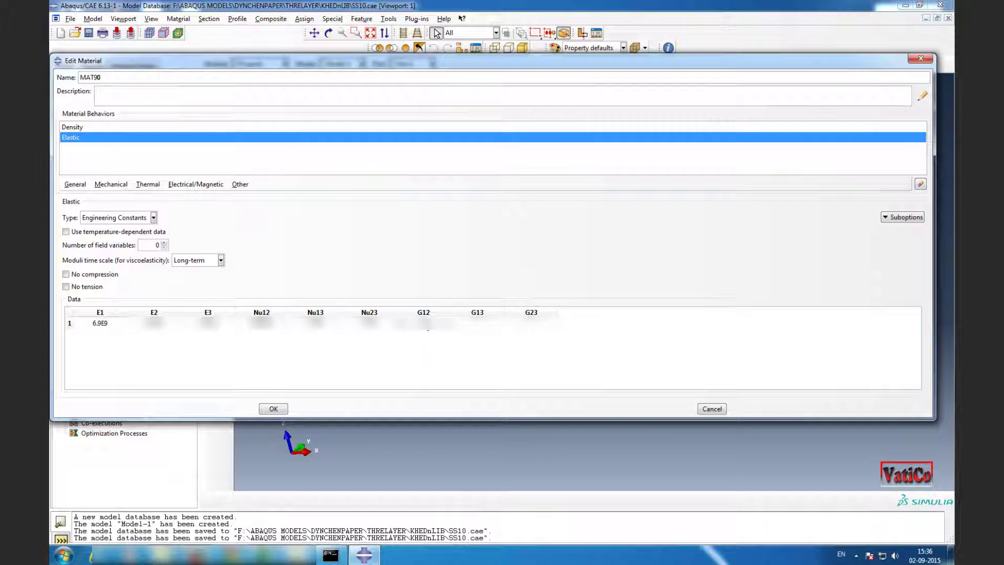
{"action": "left_click", "coordinate": [477, 324]}
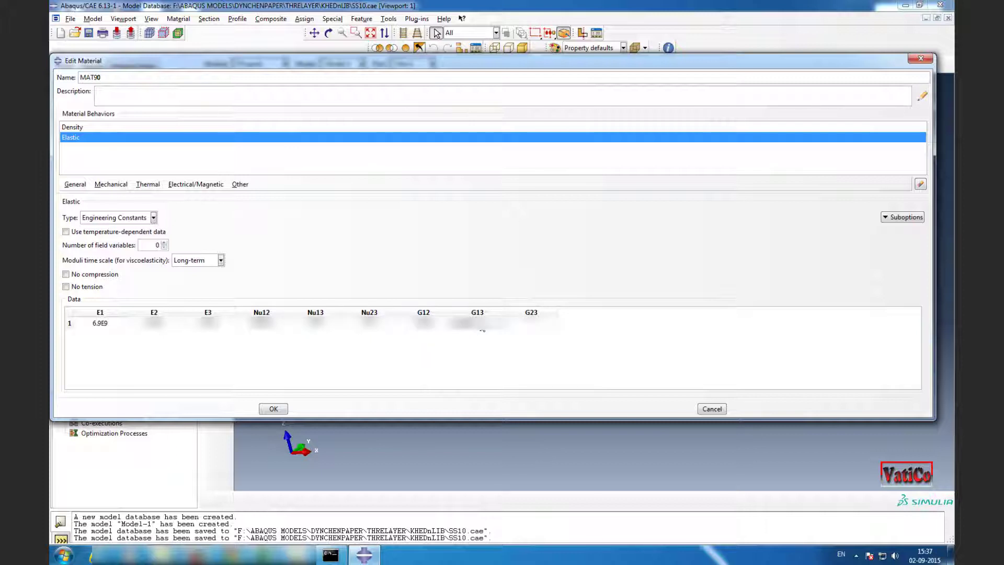
{"action": "left_click", "coordinate": [504, 329]}
{"action": "left_click", "coordinate": [273, 408]}
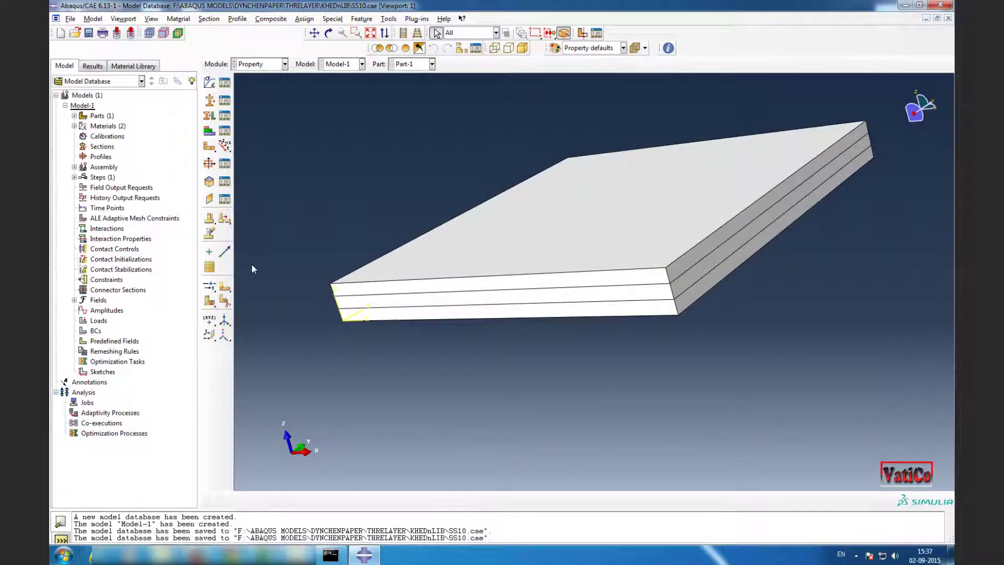
Step: Save, then create Section-1 as a solid homogeneous section using MAT0
{"action": "left_click", "coordinate": [89, 33]}
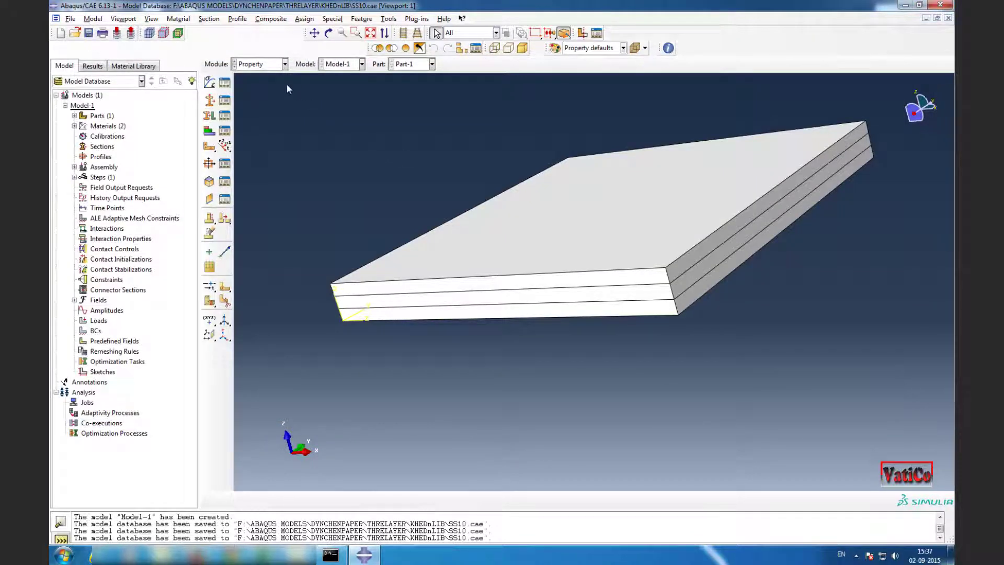
{"action": "left_click", "coordinate": [209, 19]}
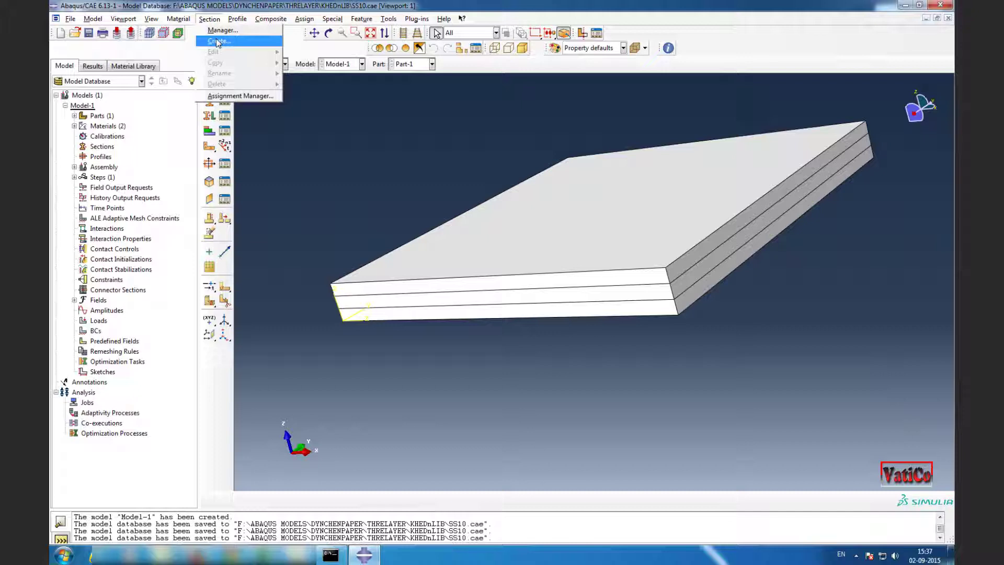
{"action": "left_click", "coordinate": [217, 42]}
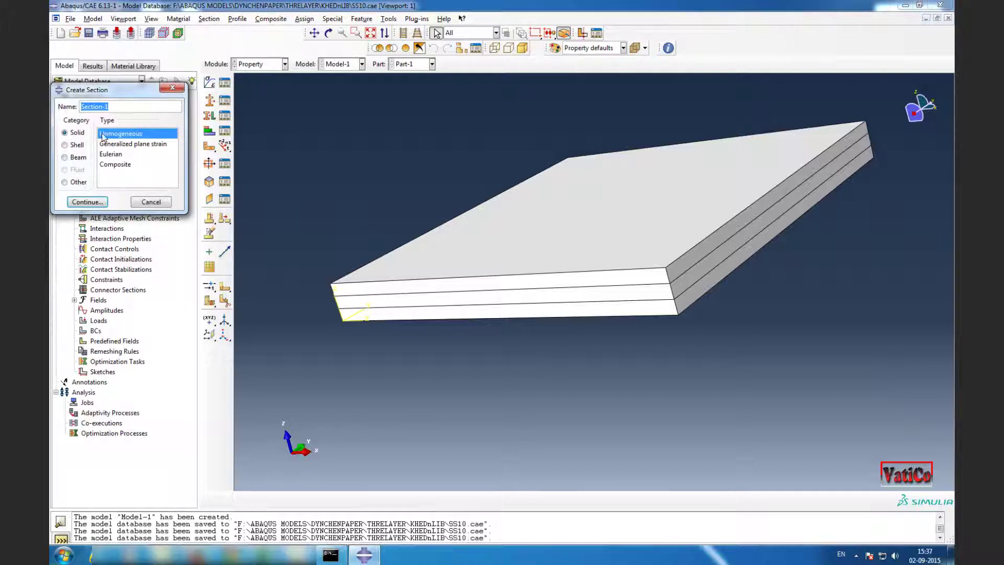
{"action": "left_click", "coordinate": [93, 204]}
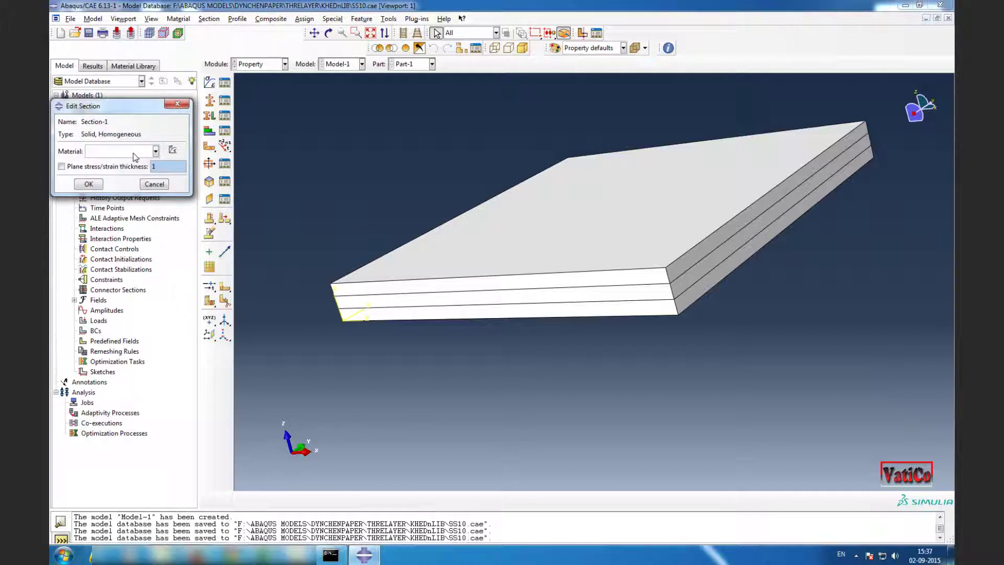
{"action": "left_click", "coordinate": [135, 152]}
{"action": "left_click", "coordinate": [112, 164]}
{"action": "left_click", "coordinate": [88, 184]}
Step: Create Section-2 as a solid homogeneous section using MAT90
{"action": "left_click", "coordinate": [209, 19]}
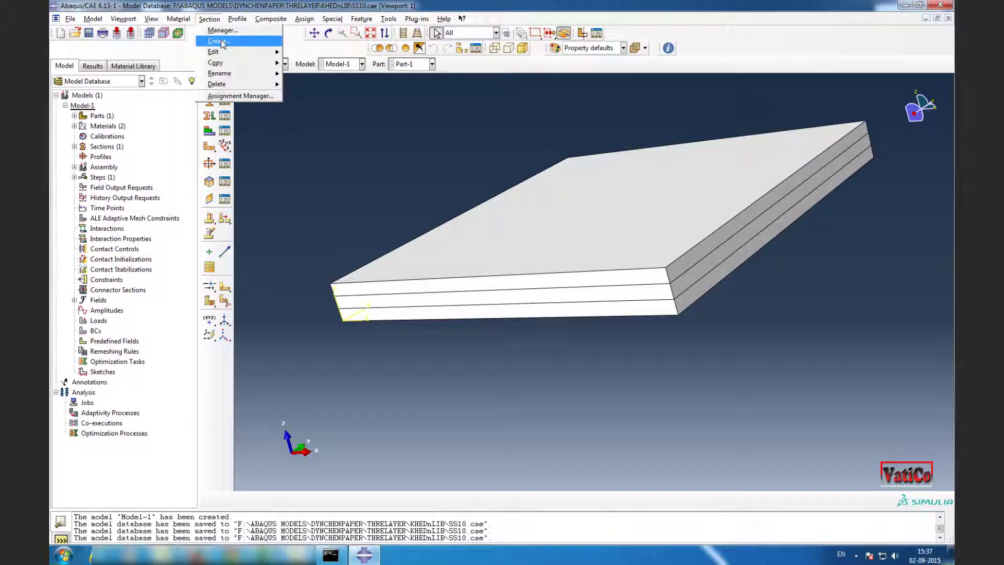
{"action": "left_click", "coordinate": [214, 30]}
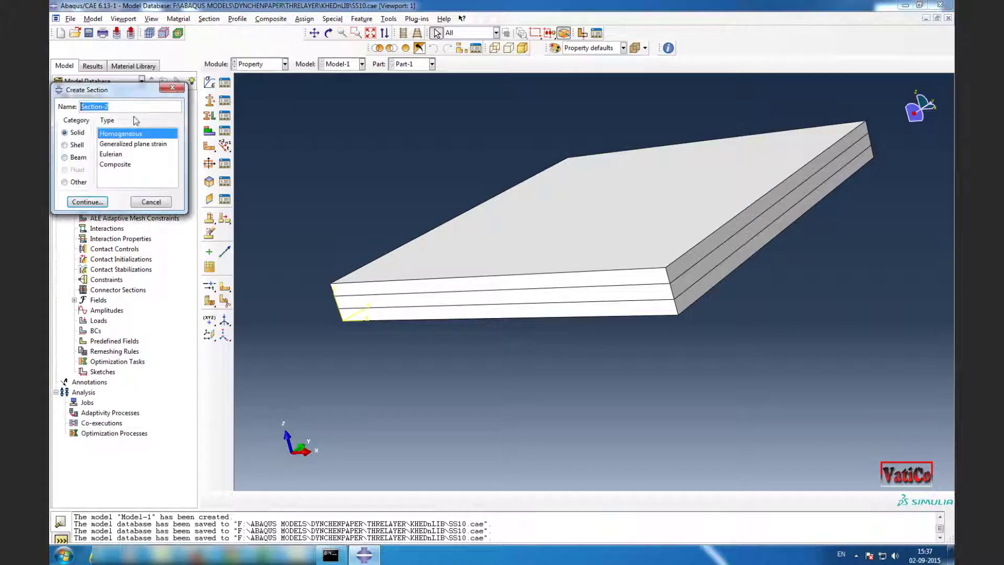
{"action": "left_click", "coordinate": [88, 202]}
{"action": "left_click", "coordinate": [126, 152]}
{"action": "left_click", "coordinate": [111, 163]}
{"action": "left_click", "coordinate": [88, 184]}
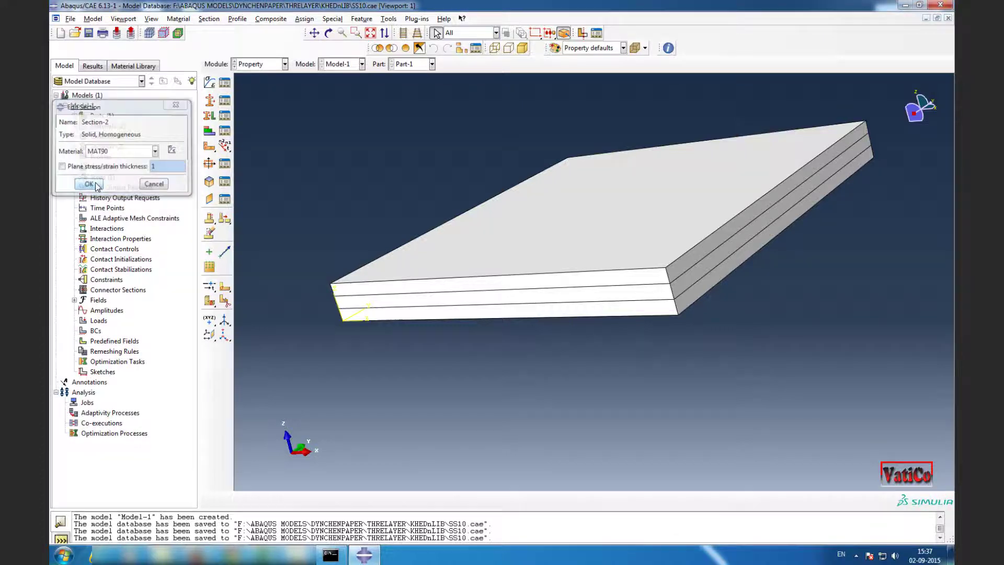
{"action": "left_click", "coordinate": [304, 19]}
Step: Assign Section-1 to the plate's bottom and top layers
{"action": "left_click", "coordinate": [315, 30]}
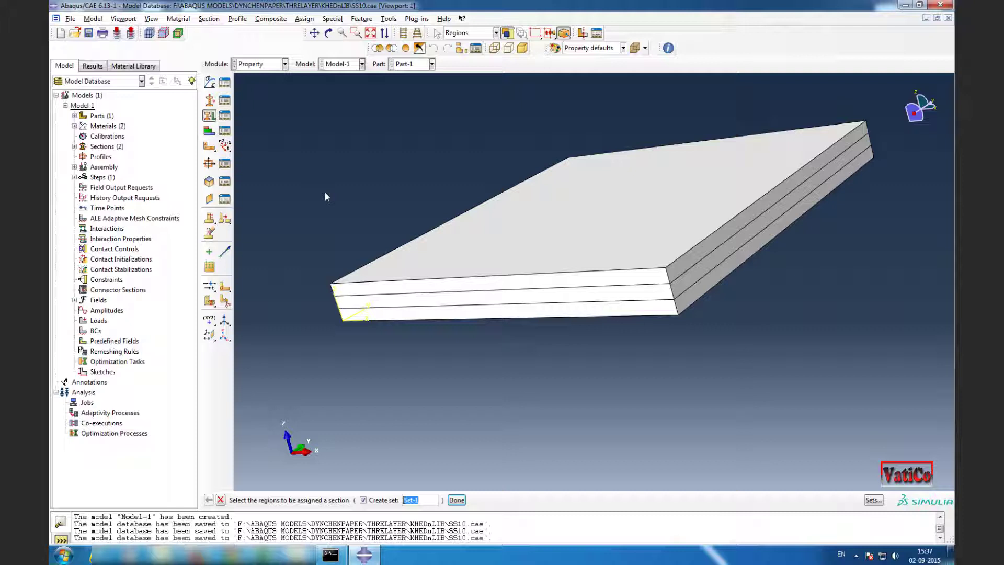
{"action": "left_click", "coordinate": [425, 321]}
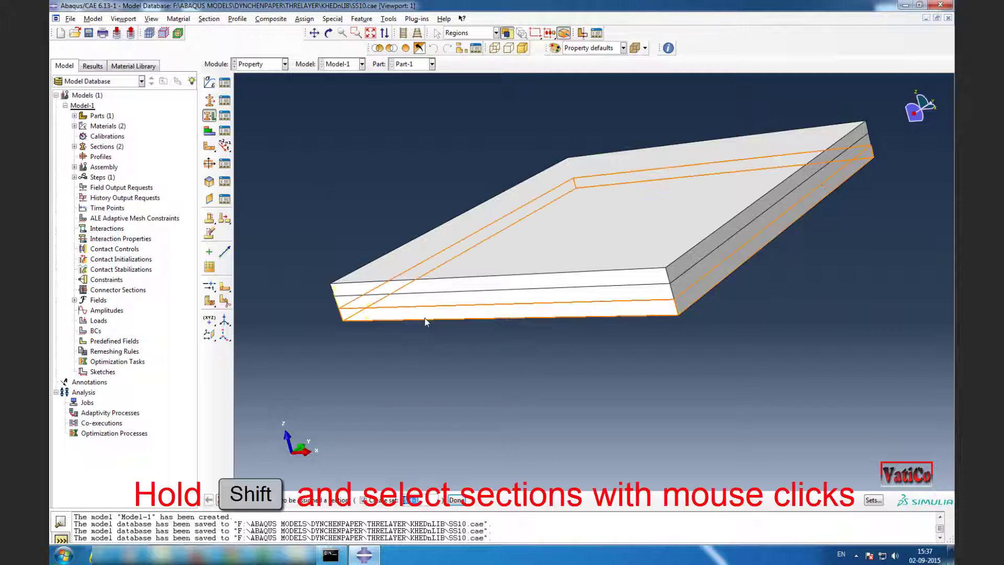
{"action": "left_click", "coordinate": [438, 291], "text": "shift"}
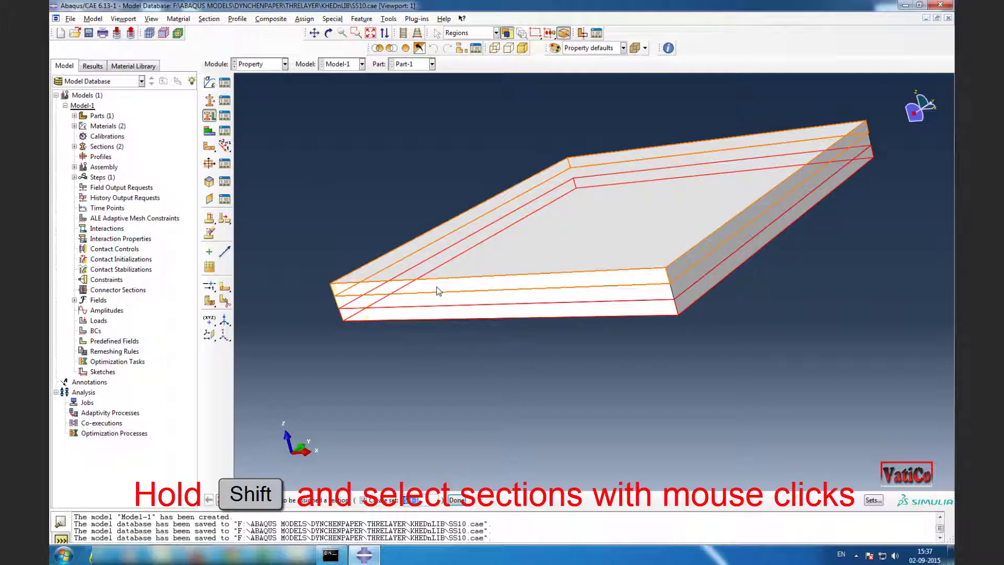
{"action": "left_click", "coordinate": [456, 500]}
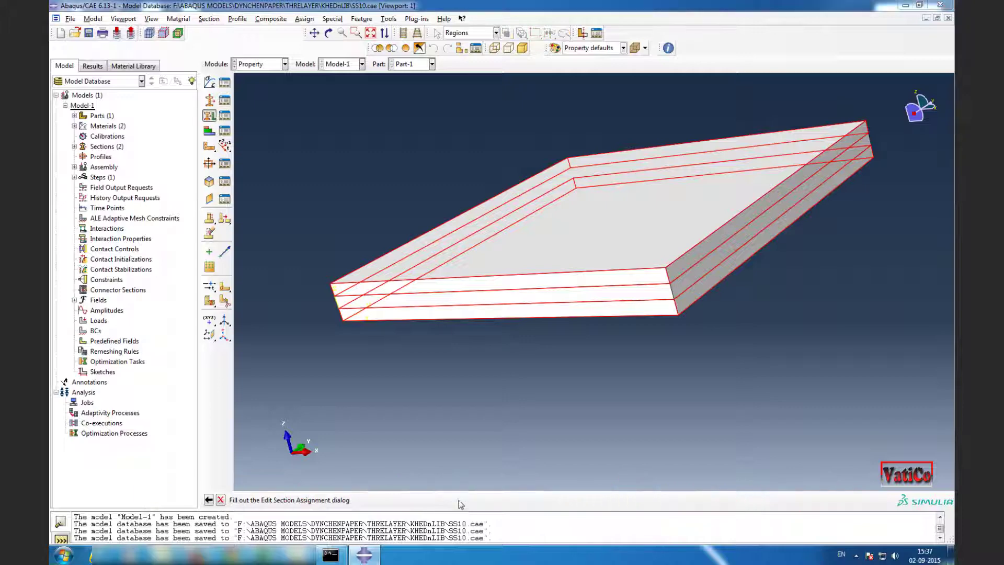
{"action": "left_click", "coordinate": [156, 180]}
{"action": "left_click", "coordinate": [125, 191]}
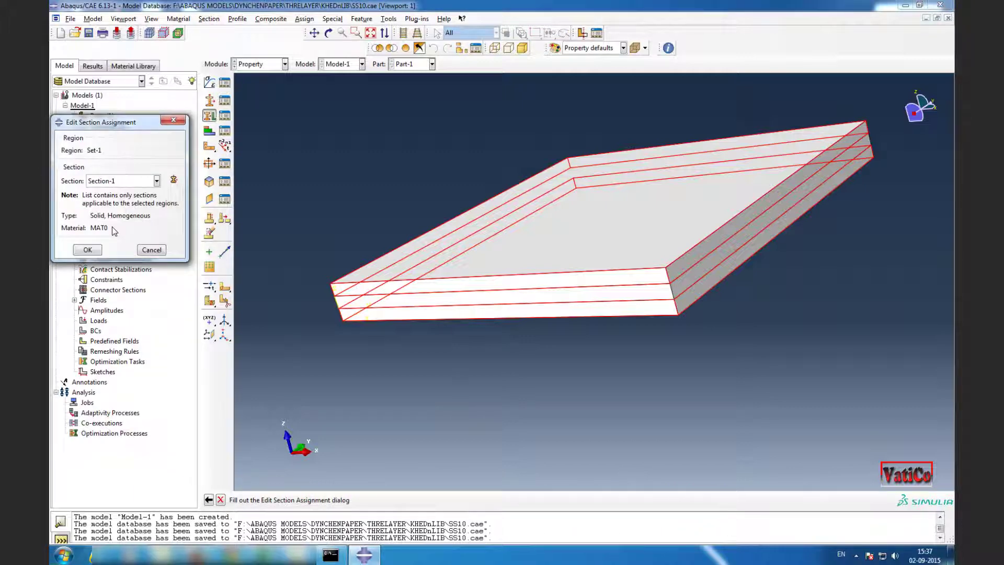
{"action": "left_click", "coordinate": [88, 250]}
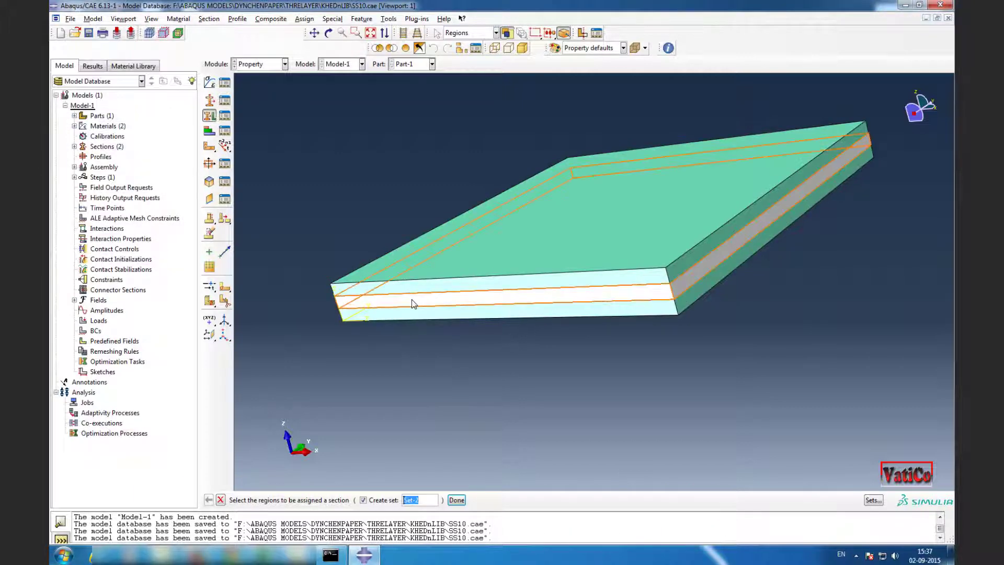
Step: Assign Section-2 to the Set-2 region and end the section assignment
{"action": "left_click", "coordinate": [457, 500]}
{"action": "left_click", "coordinate": [125, 181]}
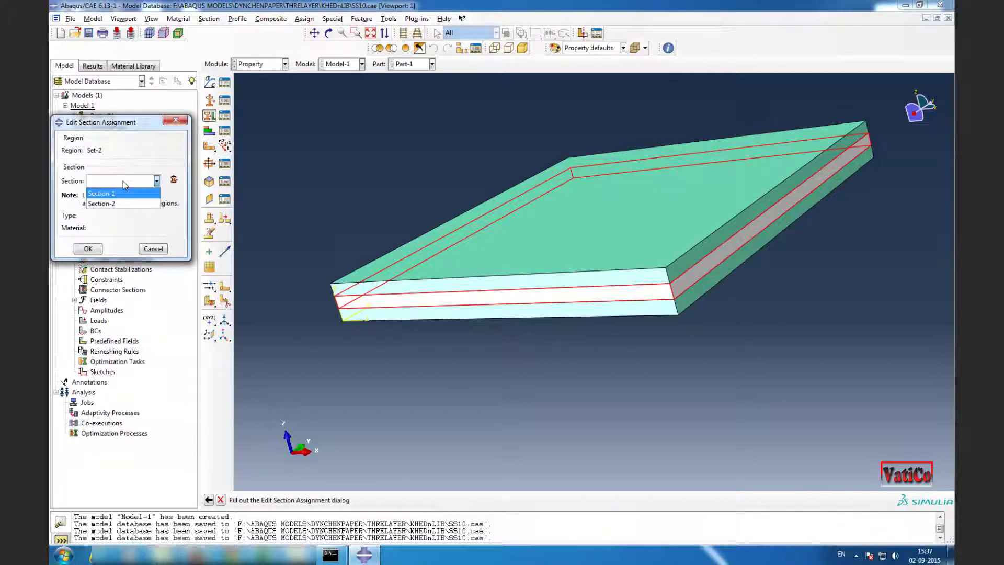
{"action": "left_click", "coordinate": [124, 205]}
{"action": "left_click", "coordinate": [88, 249]}
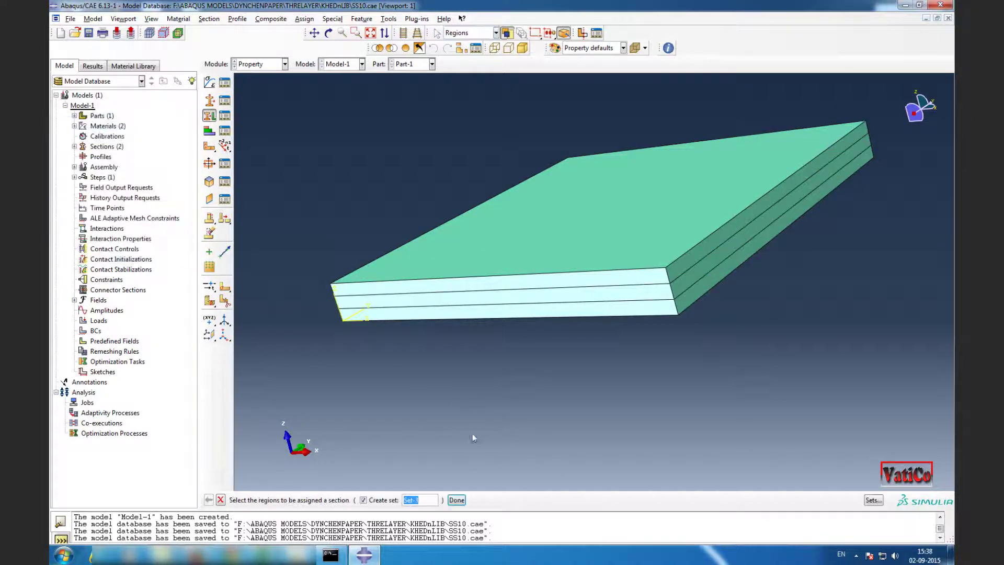
{"action": "left_click", "coordinate": [456, 500]}
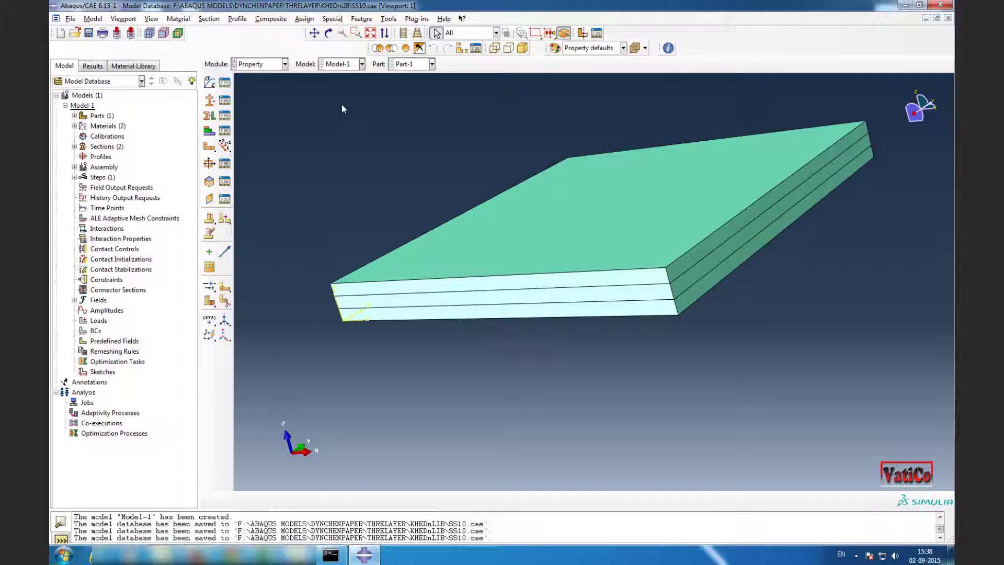
Step: Orient all plate layers to Datum csys-1, stacking along direction 3, and save SS10.cae
{"action": "left_click", "coordinate": [304, 19]}
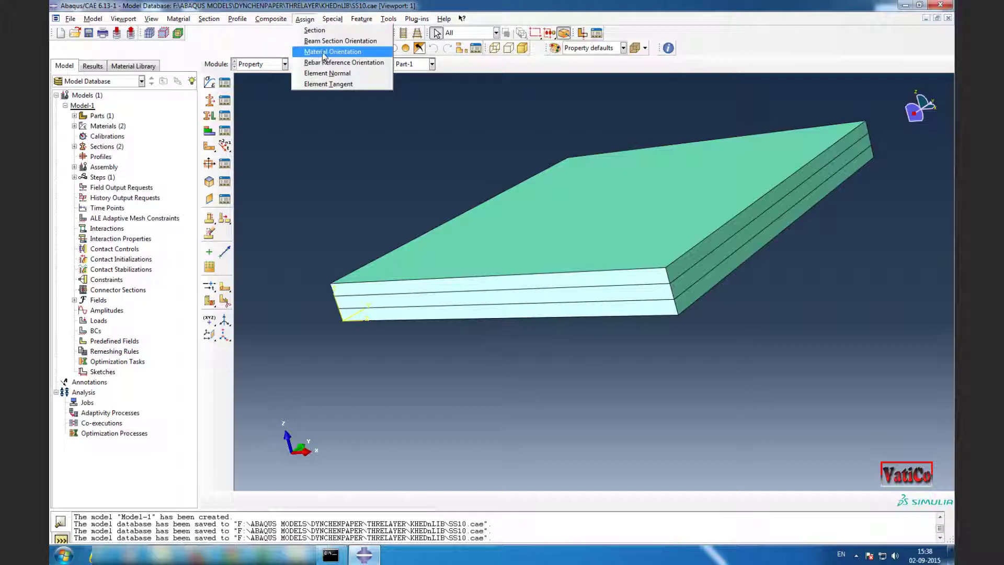
{"action": "left_click", "coordinate": [324, 53]}
{"action": "scroll", "coordinate": [377, 219], "scroll_direction": "down", "scroll_amount": 3}
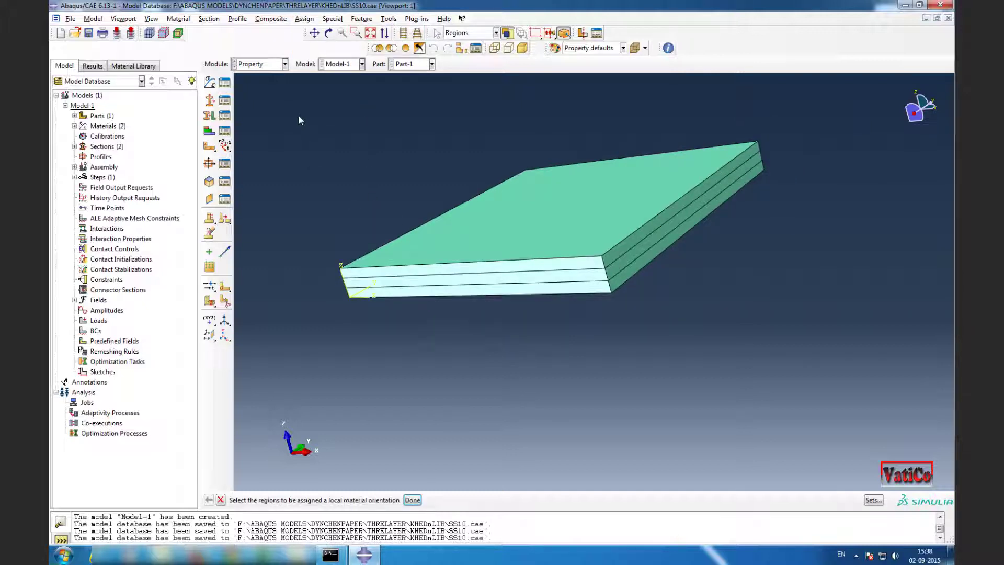
{"action": "left_click_drag", "start_coordinate": [298, 116], "coordinate": [800, 341]}
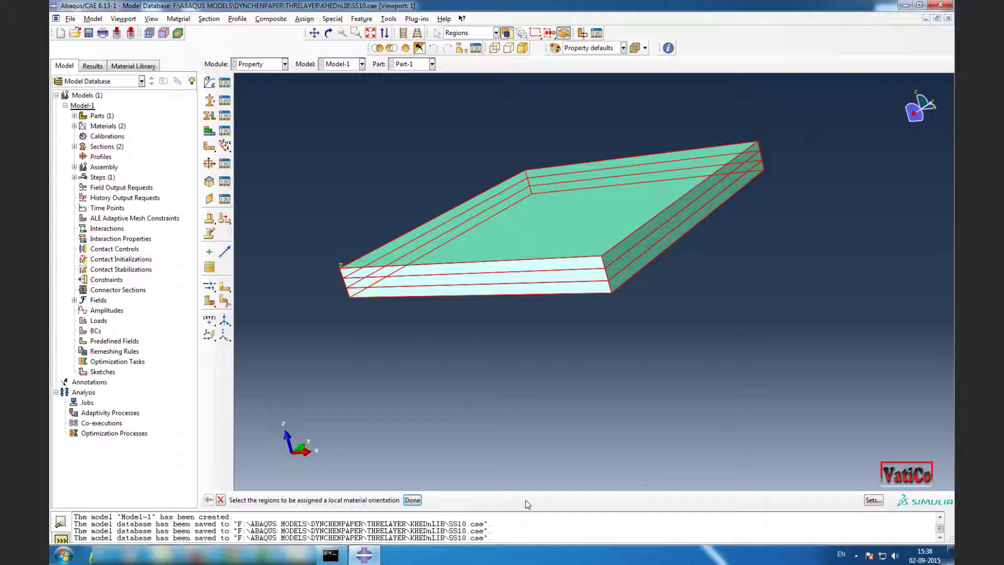
{"action": "left_click", "coordinate": [413, 500]}
{"action": "left_click", "coordinate": [855, 500]}
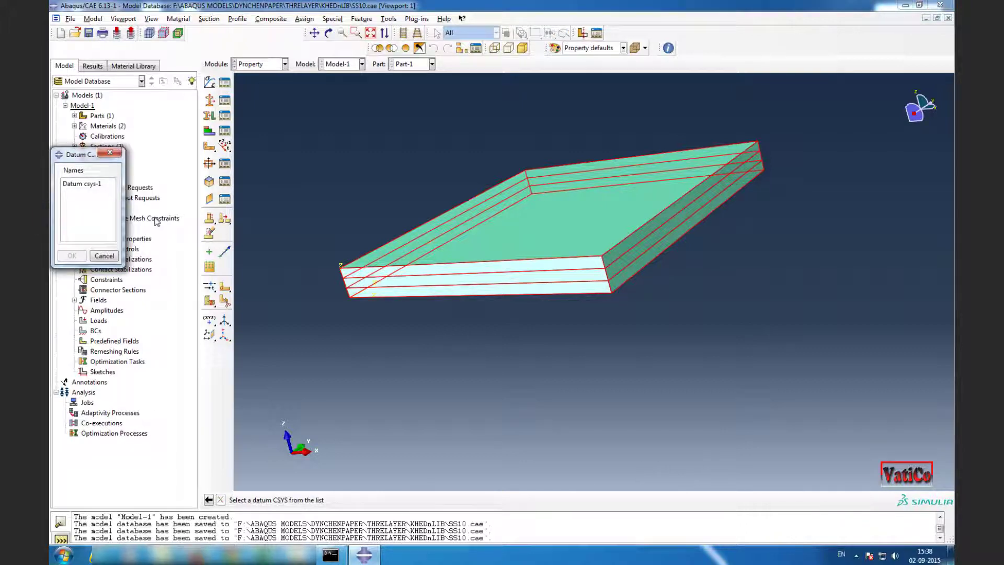
{"action": "left_click", "coordinate": [109, 186]}
{"action": "left_click", "coordinate": [72, 256]}
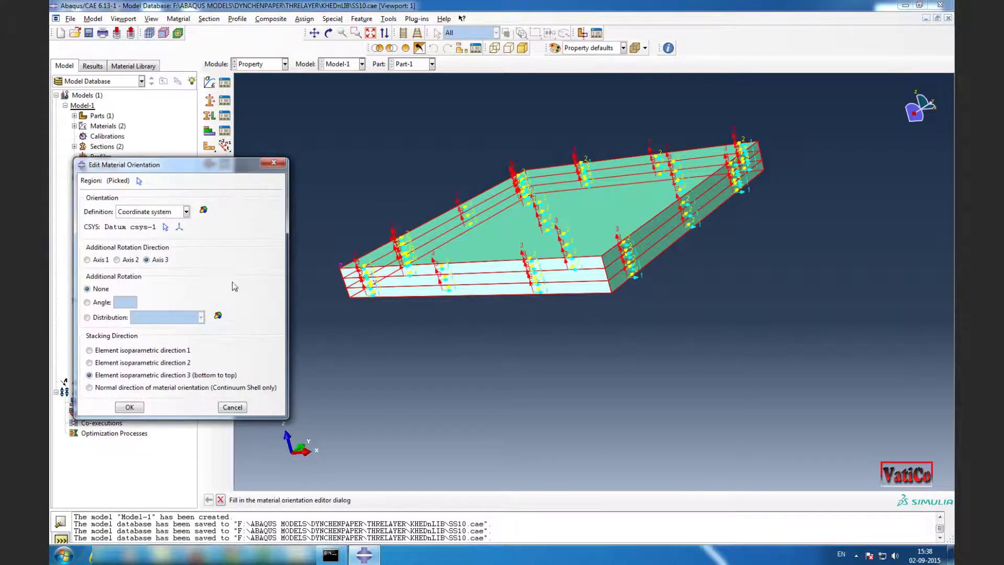
{"action": "left_click", "coordinate": [130, 406]}
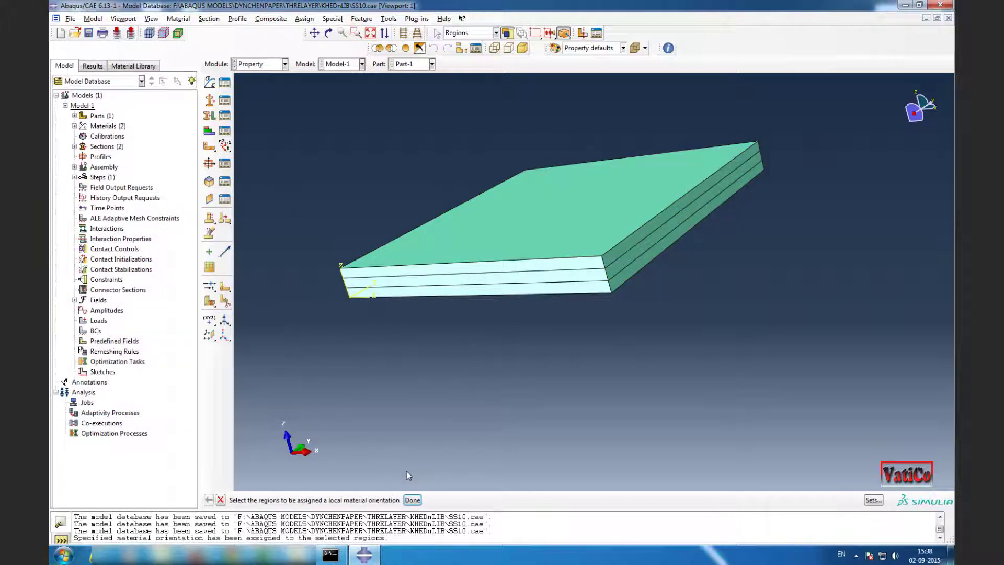
{"action": "left_click", "coordinate": [413, 500]}
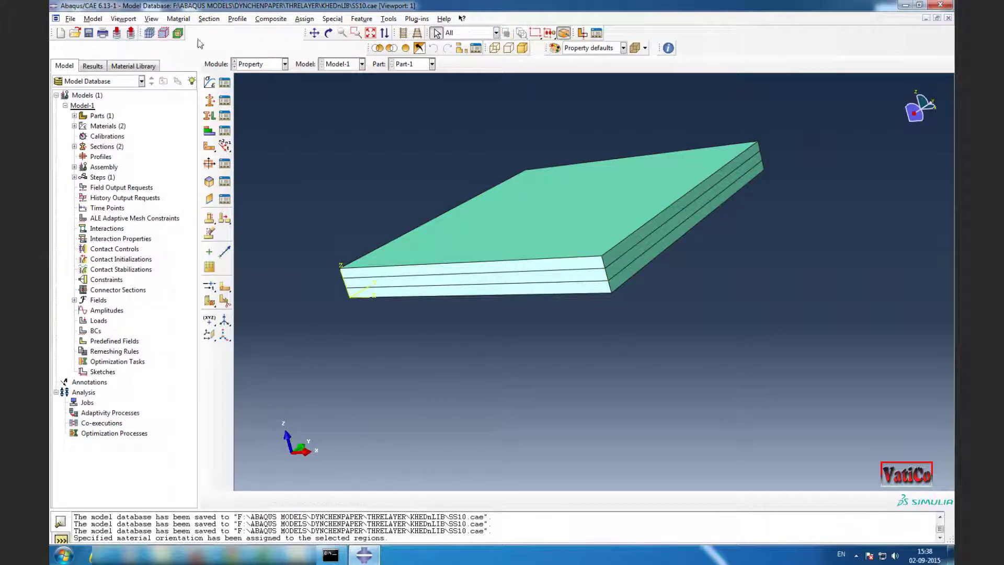
{"action": "left_click", "coordinate": [88, 33]}
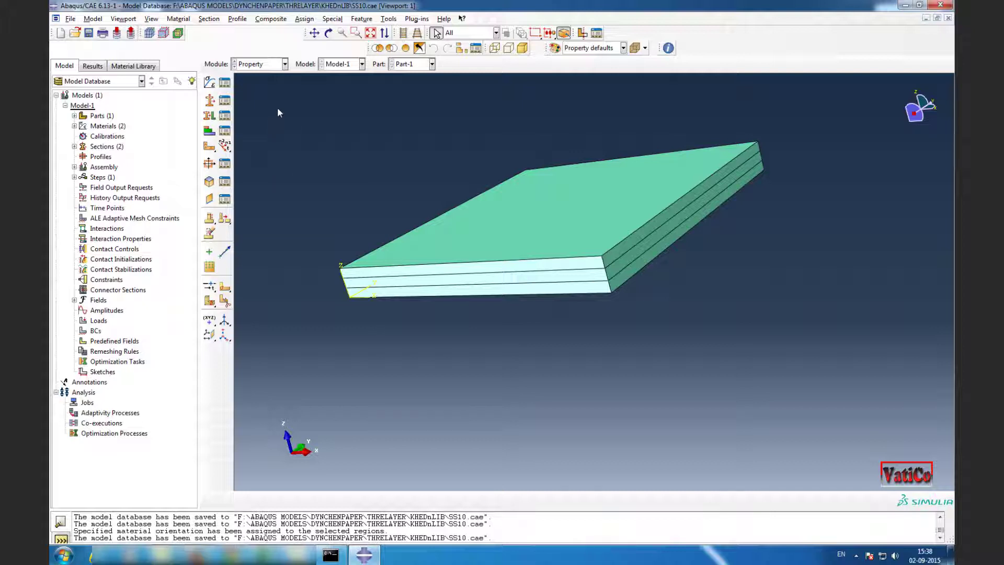
{"action": "left_click", "coordinate": [284, 64]}
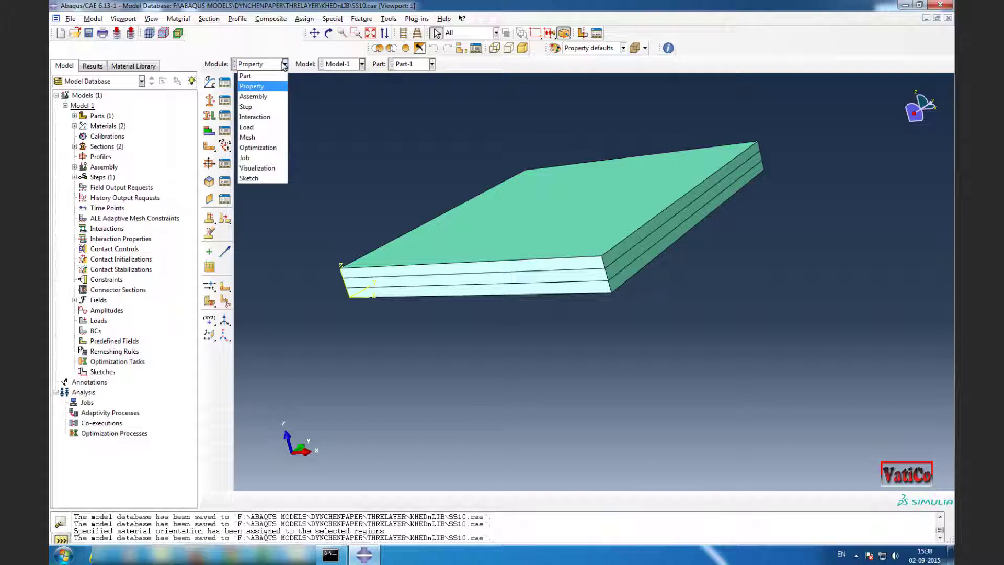
Step: Create an independent Part-1 instance in the Assembly module
{"action": "left_click", "coordinate": [267, 101]}
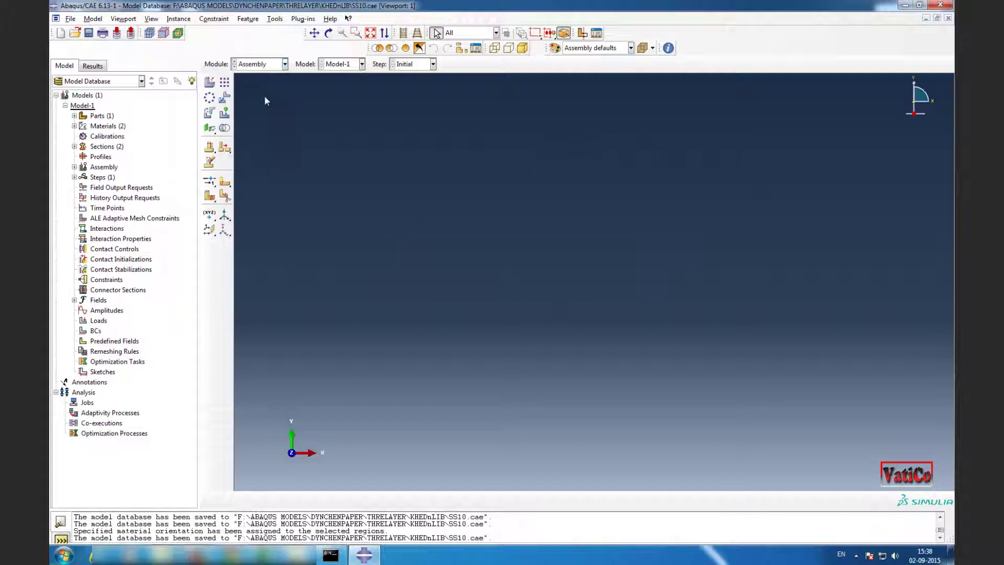
{"action": "left_click", "coordinate": [209, 83]}
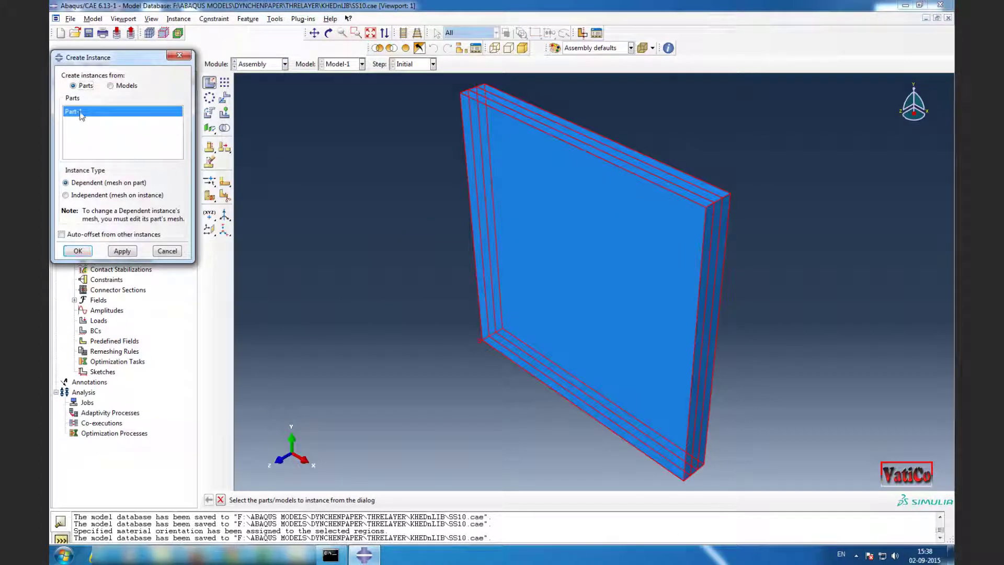
{"action": "left_click", "coordinate": [89, 196]}
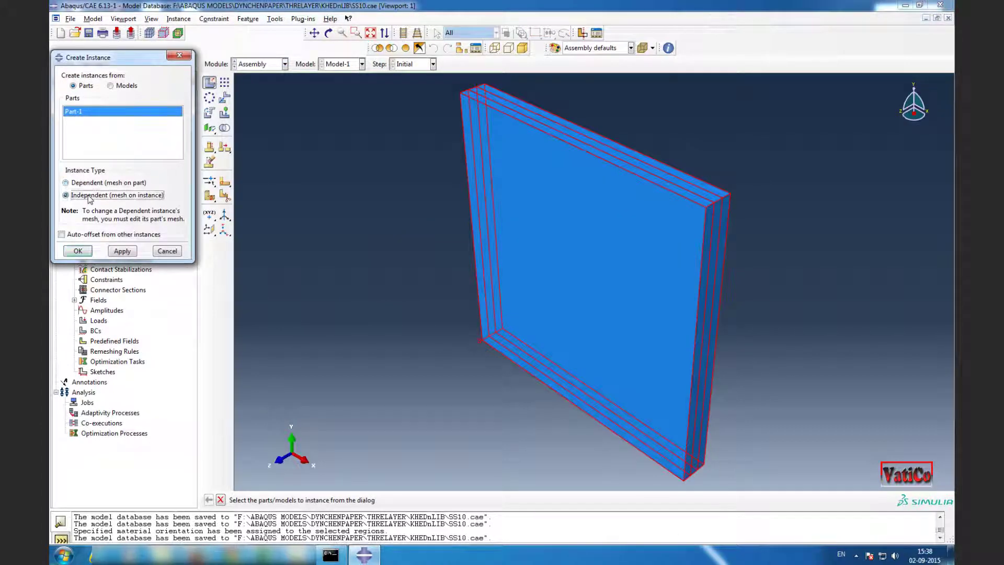
{"action": "left_click", "coordinate": [77, 251]}
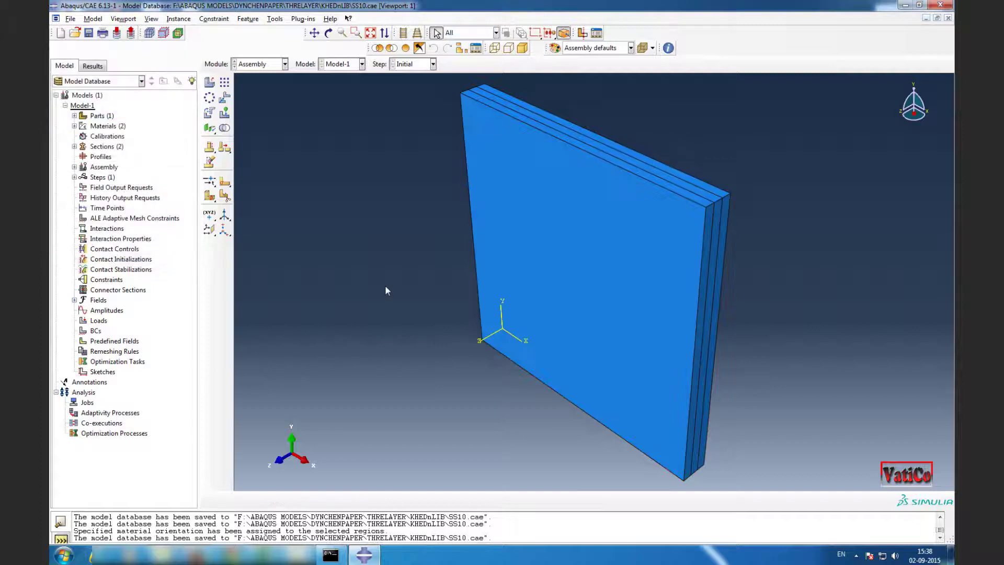
Step: Create Step-1, a Linear perturbation Frequency step with the eigenvalue count set to 1
{"action": "left_click", "coordinate": [280, 69]}
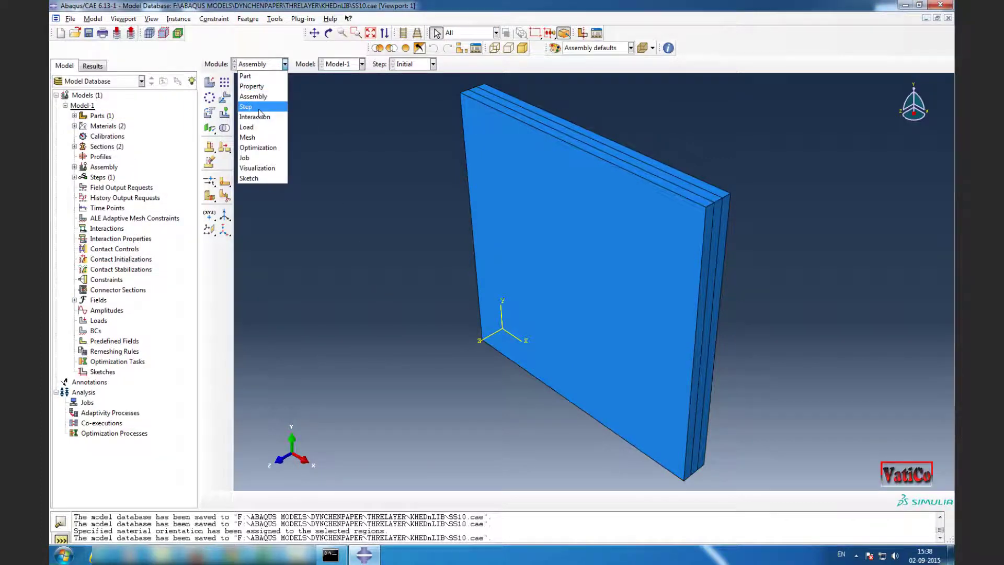
{"action": "left_click", "coordinate": [260, 107]}
{"action": "left_click", "coordinate": [214, 83]}
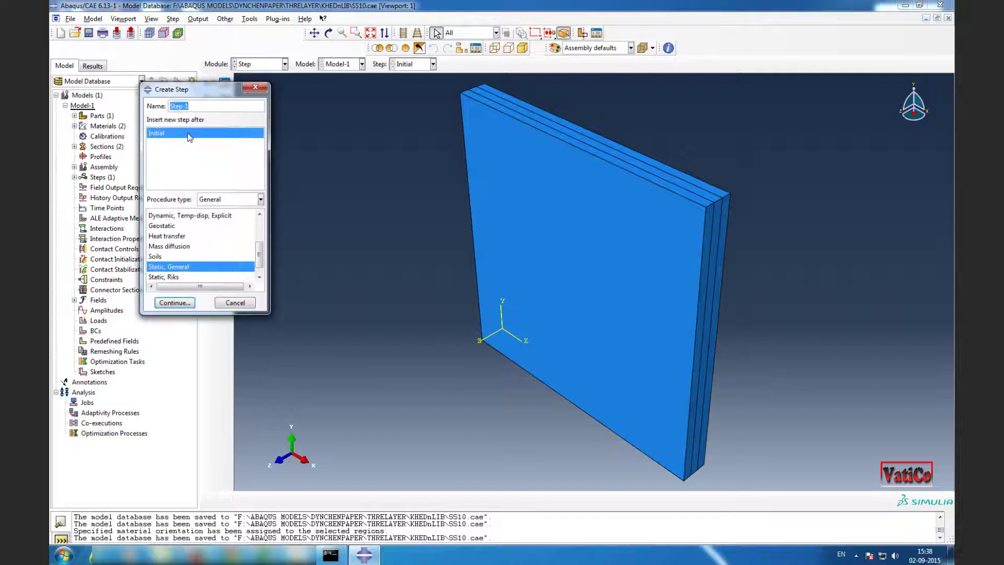
{"action": "left_click", "coordinate": [219, 203]}
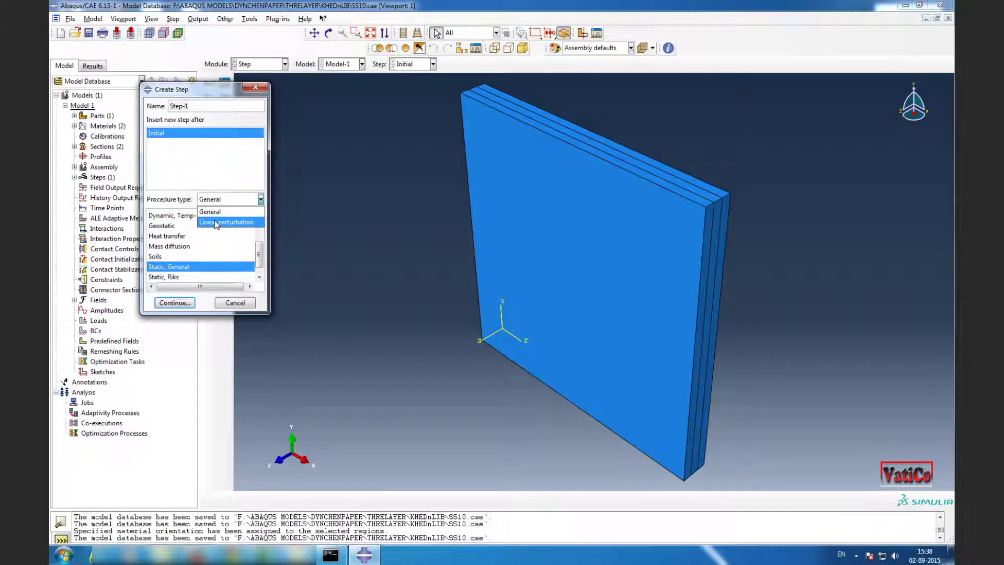
{"action": "left_click", "coordinate": [215, 220]}
{"action": "left_click", "coordinate": [165, 226]}
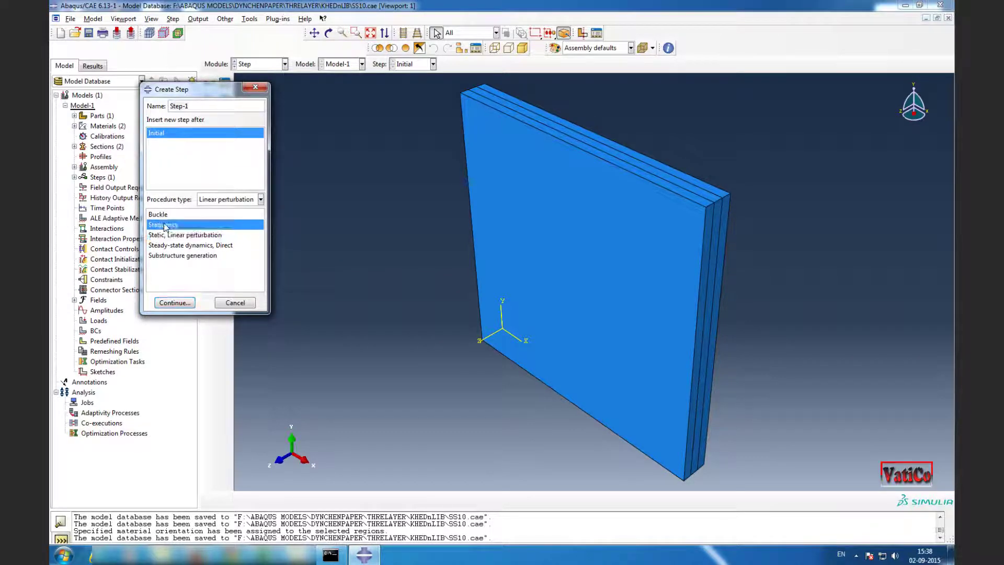
{"action": "left_click", "coordinate": [174, 303]}
{"action": "left_click", "coordinate": [194, 195]}
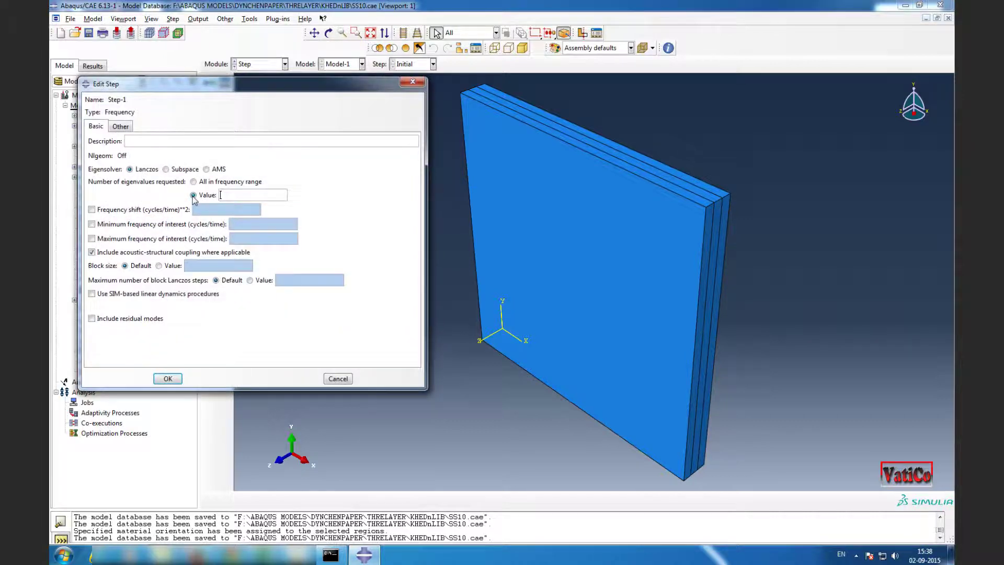
{"action": "type", "text": "1"}
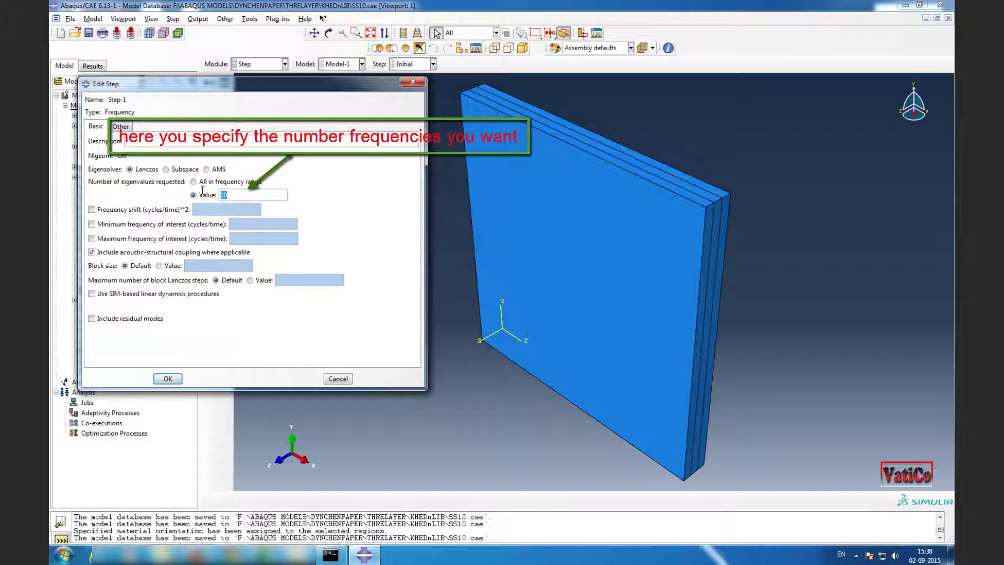
{"action": "left_click", "coordinate": [167, 379]}
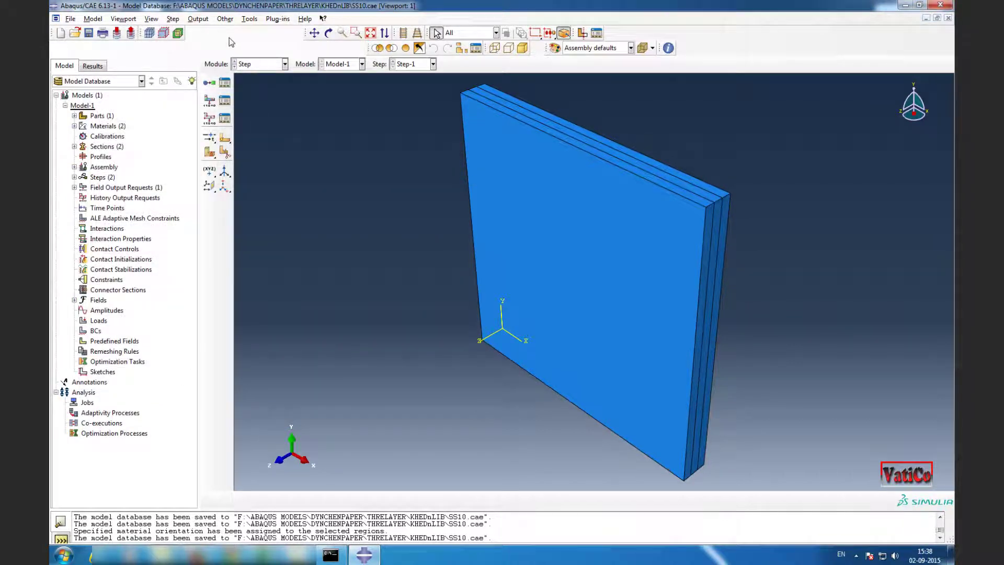
Step: Create a Step-1 field output request for stresses and displacement/velocity/acceleration
{"action": "left_click", "coordinate": [199, 19]}
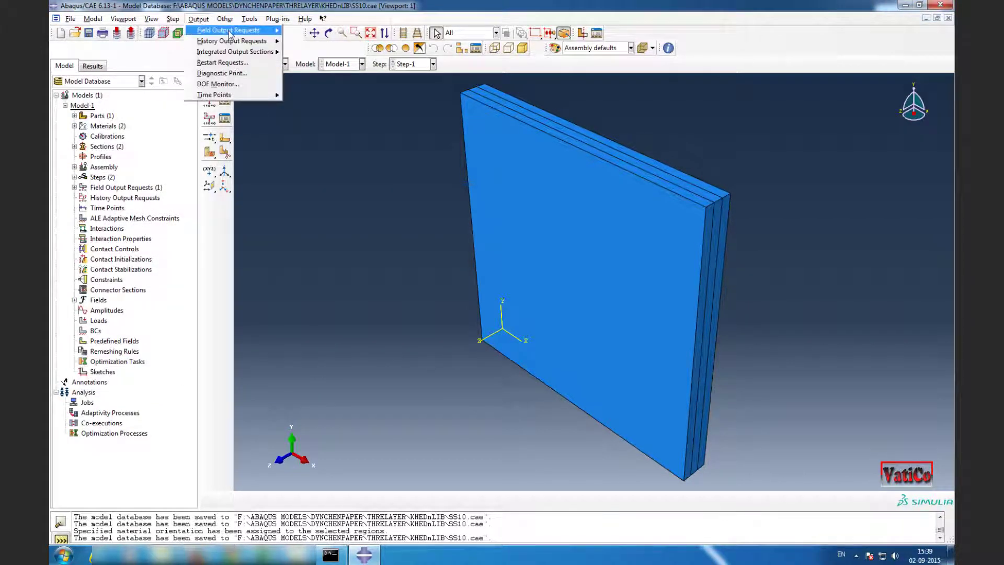
{"action": "mouse_move", "coordinate": [235, 30]}
{"action": "left_click", "coordinate": [306, 42]}
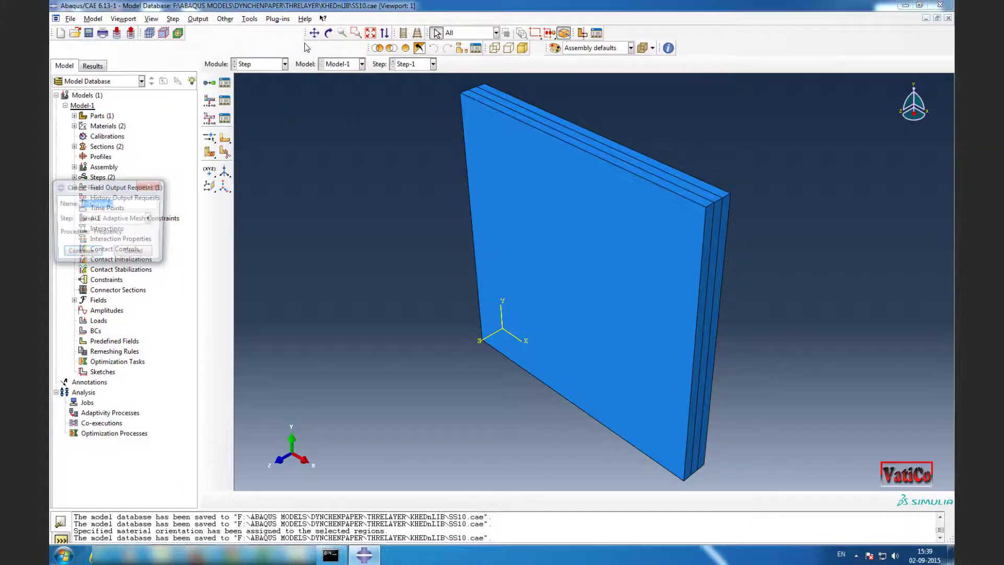
{"action": "left_click", "coordinate": [99, 256]}
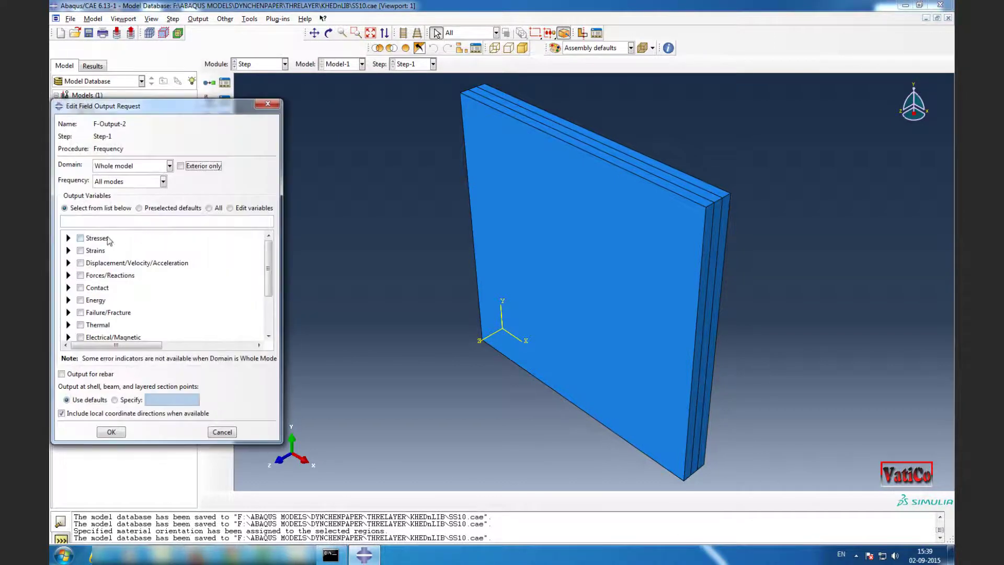
{"action": "left_click", "coordinate": [99, 238]}
{"action": "left_click", "coordinate": [102, 263]}
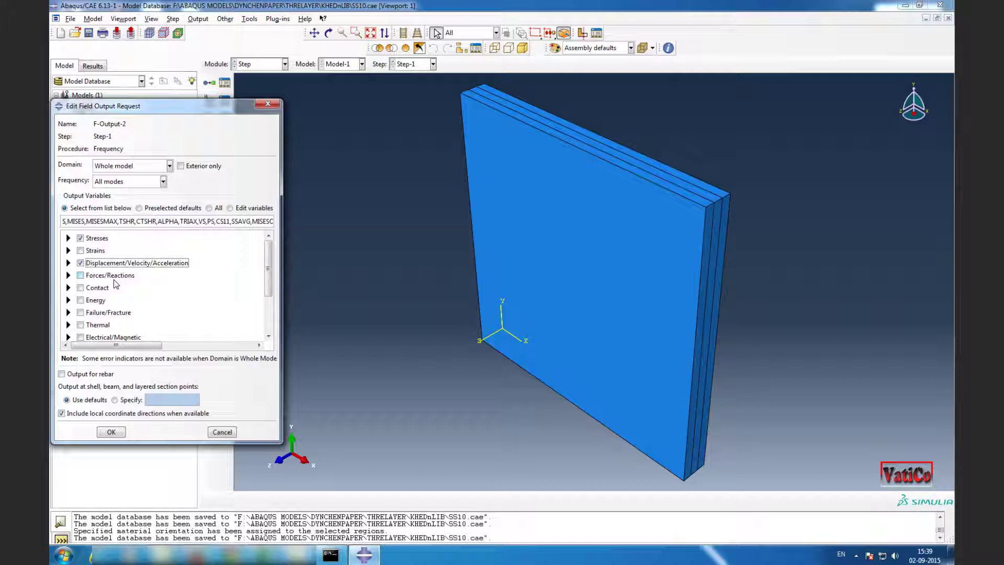
{"action": "left_click", "coordinate": [112, 432]}
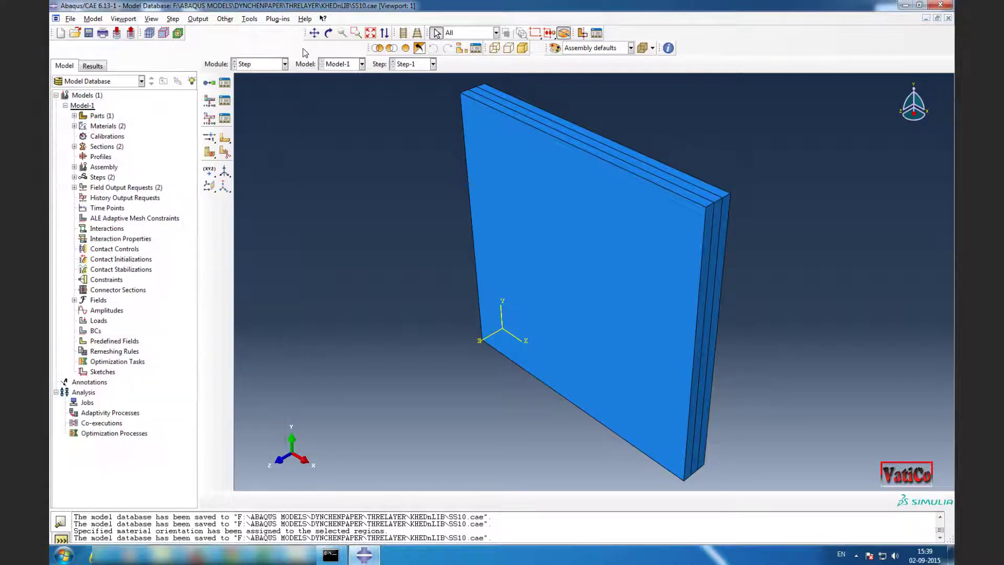
{"action": "left_click", "coordinate": [269, 67]}
Step: In the Load module, start a Mechanical Displacement/Rotation boundary condition
{"action": "left_click", "coordinate": [264, 116]}
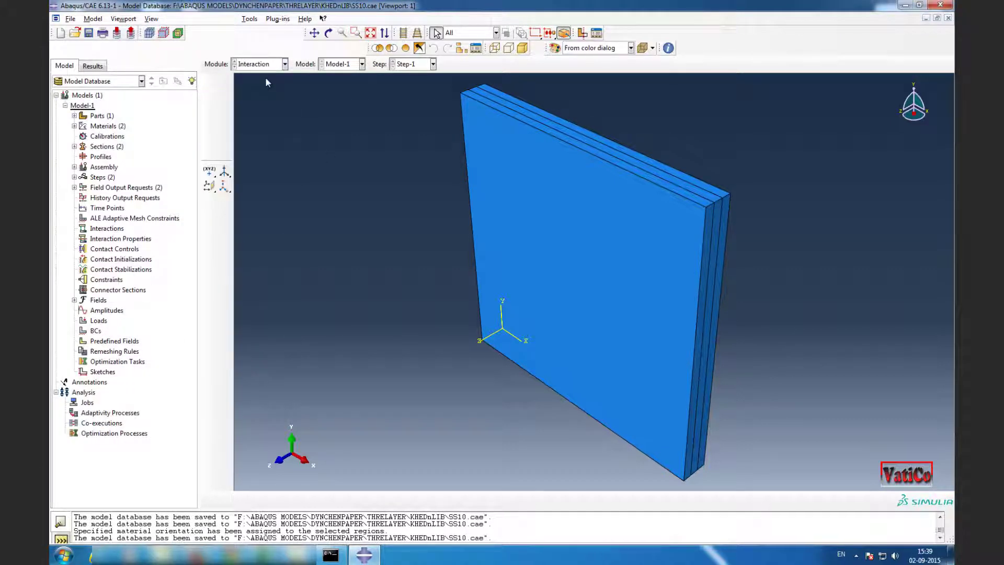
{"action": "left_click", "coordinate": [268, 65]}
{"action": "left_click", "coordinate": [254, 127]}
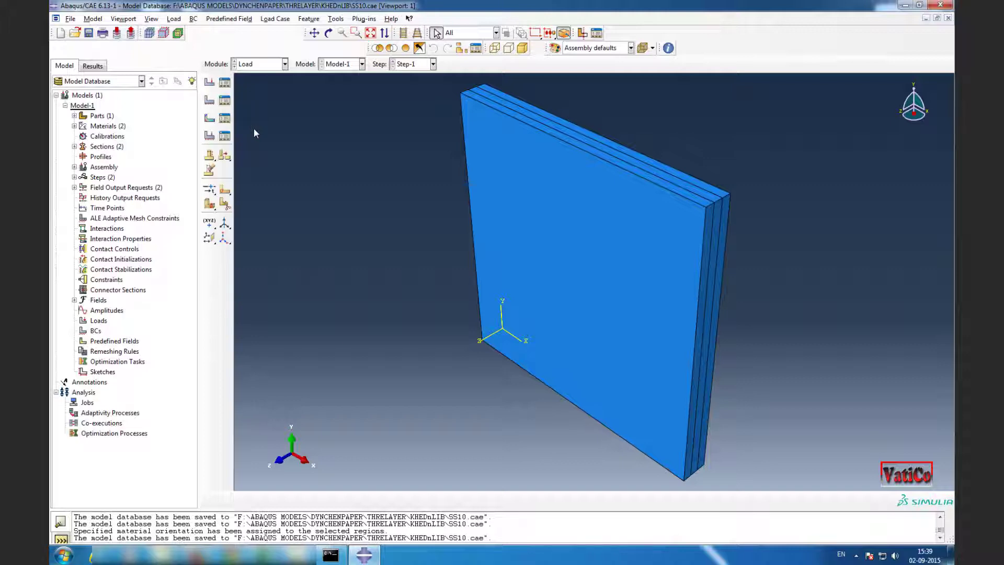
{"action": "left_click_drag", "start_coordinate": [551, 360], "coordinate": [396, 180], "text": "ctrl+alt"}
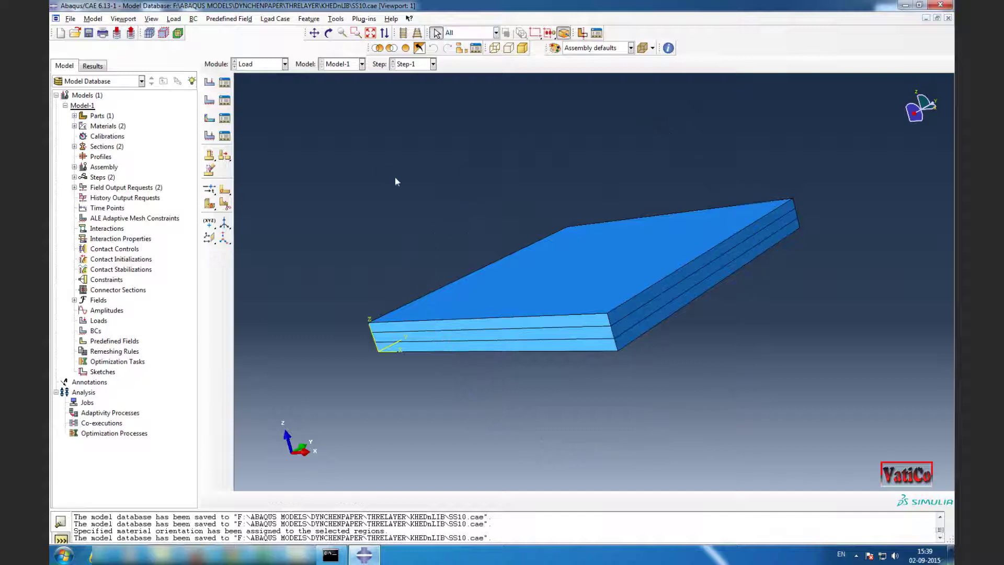
{"action": "left_click", "coordinate": [193, 18]}
{"action": "left_click", "coordinate": [201, 28]}
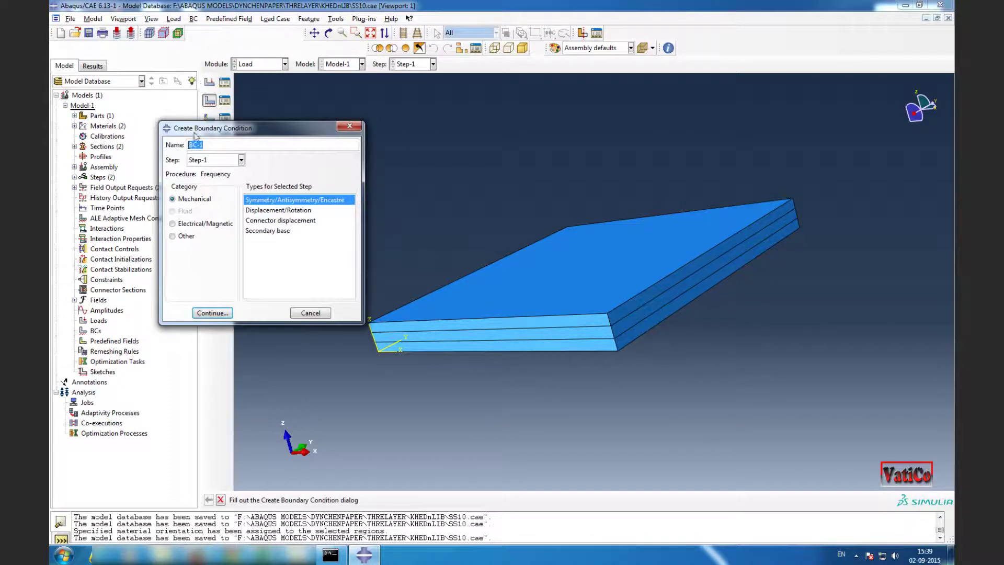
{"action": "left_click", "coordinate": [192, 200]}
{"action": "left_click", "coordinate": [295, 211]}
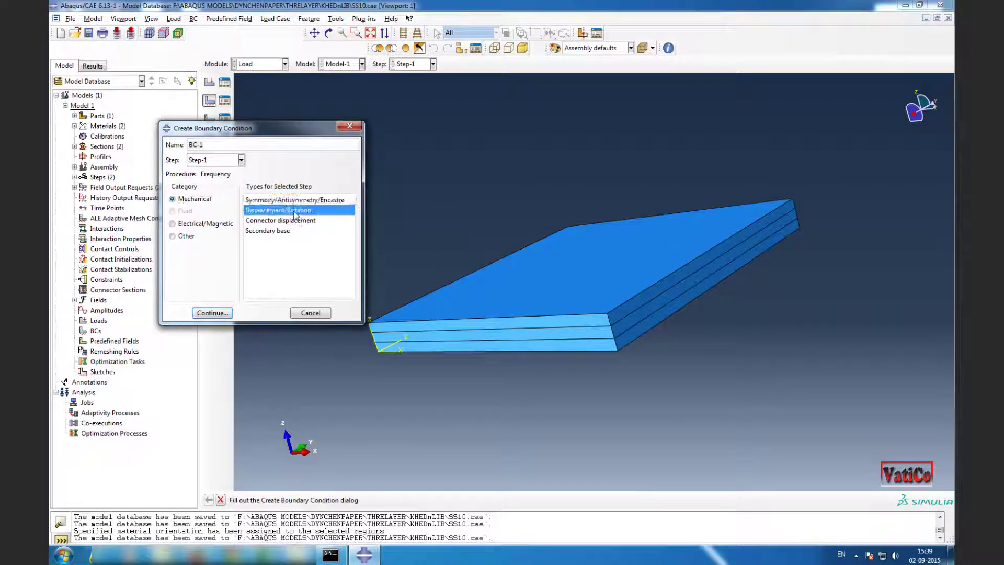
{"action": "left_click", "coordinate": [212, 313]}
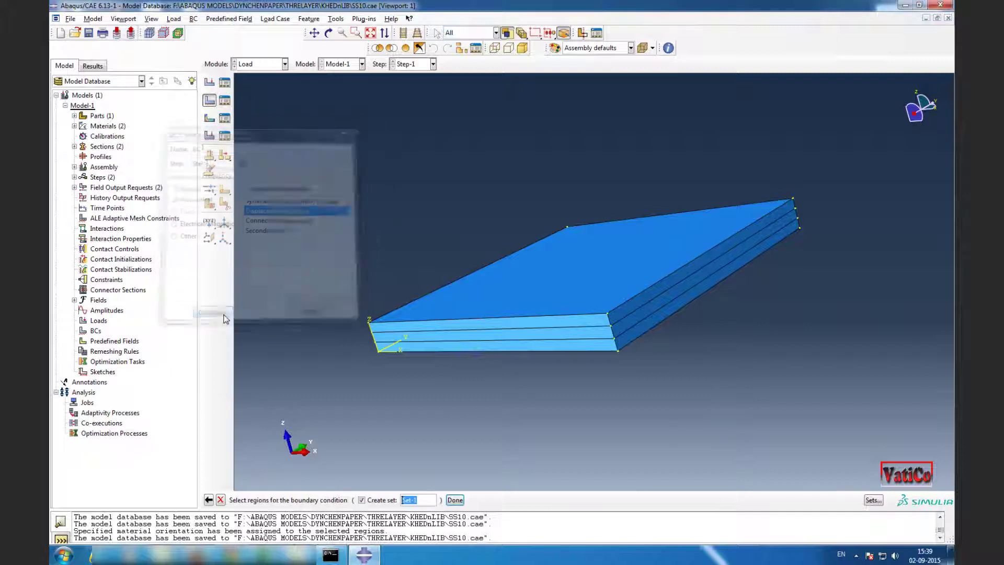
Step: Apply BC-1 restraining U1 and U3 on the front and far side faces of all three layers
{"action": "left_click", "coordinate": [465, 324]}
{"action": "left_click", "coordinate": [469, 334], "text": "shift"}
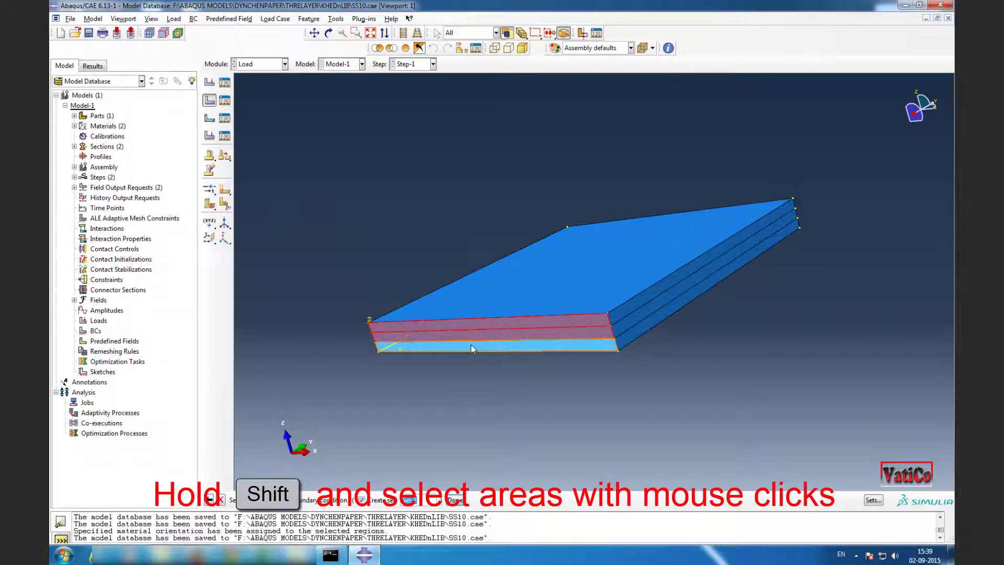
{"action": "left_click", "coordinate": [475, 347], "text": "shift"}
{"action": "left_click", "coordinate": [674, 255], "text": "ctrl+alt"}
{"action": "left_click_drag", "start_coordinate": [674, 254], "coordinate": [688, 283], "text": "ctrl+alt"}
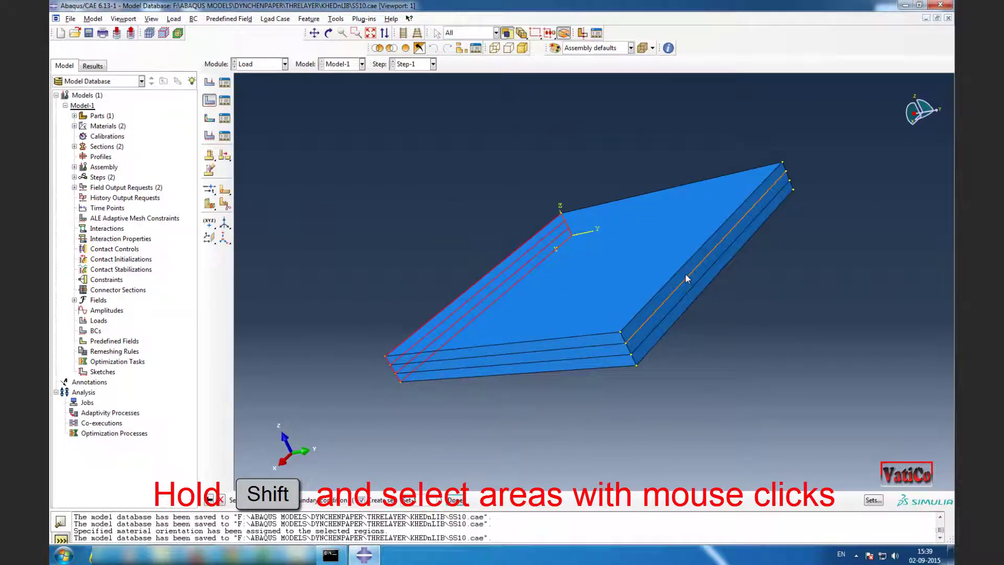
{"action": "left_click", "coordinate": [688, 276], "text": "shift"}
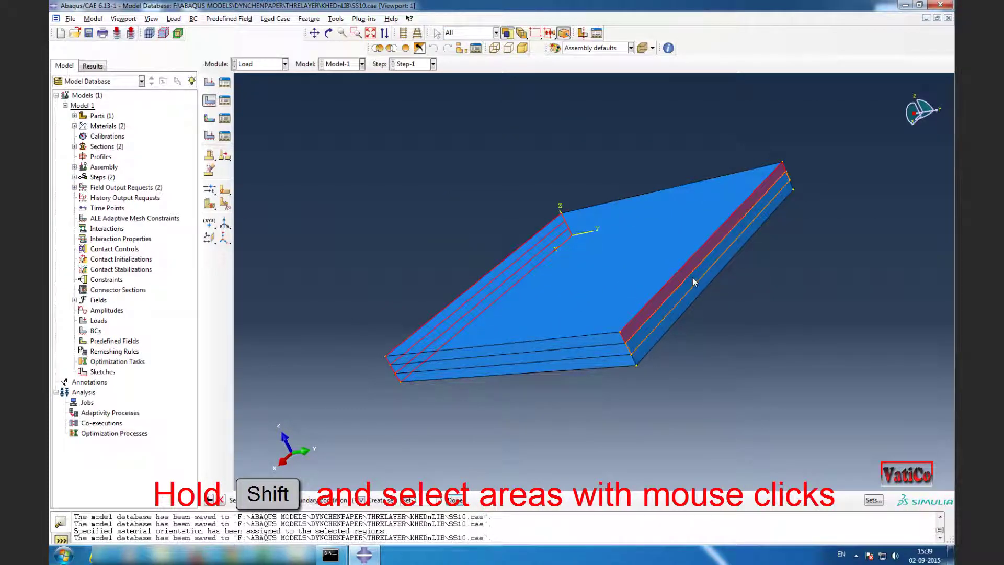
{"action": "left_click", "coordinate": [695, 285], "text": "shift"}
{"action": "left_click", "coordinate": [700, 292], "text": "shift"}
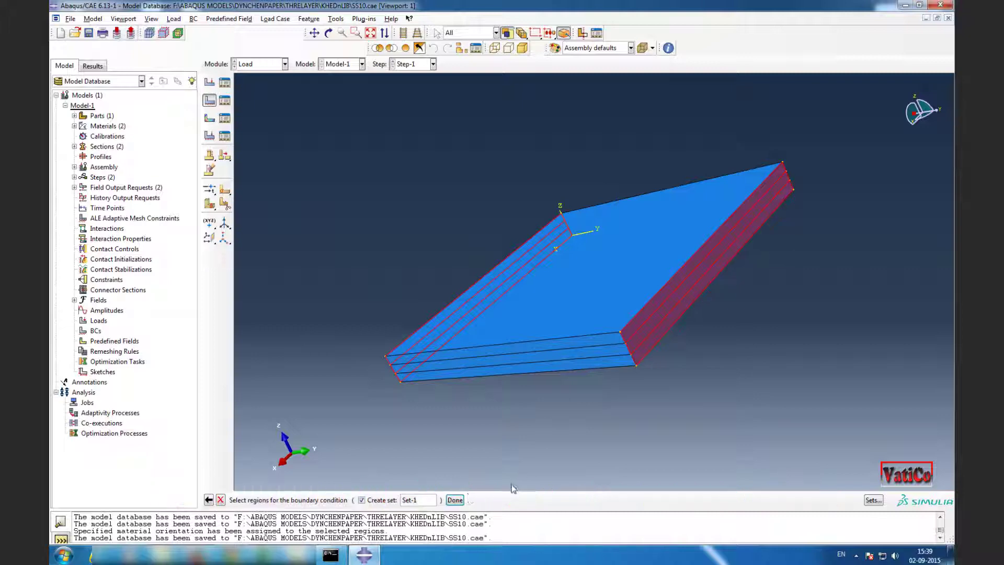
{"action": "left_click", "coordinate": [454, 500]}
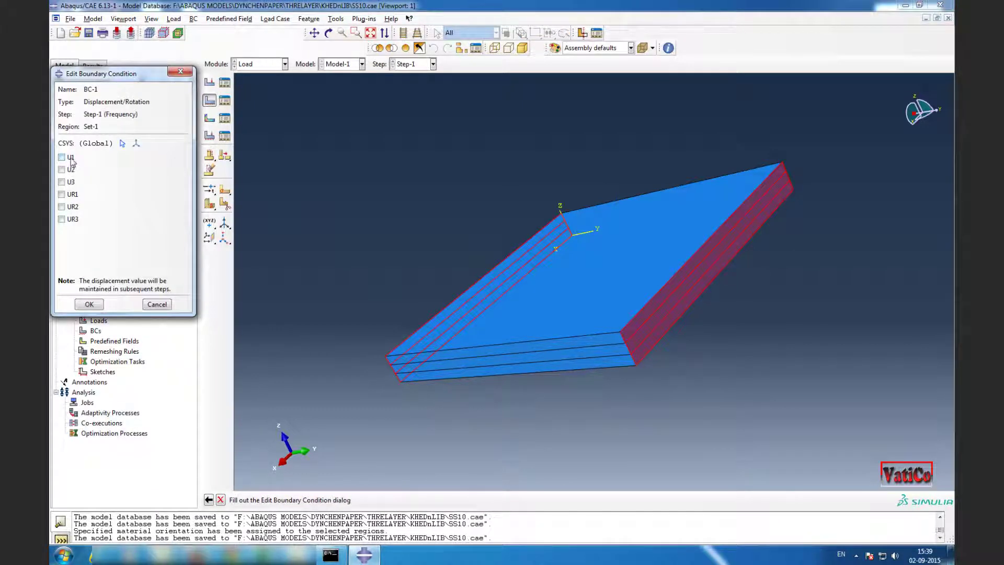
{"action": "left_click", "coordinate": [69, 158]}
{"action": "left_click", "coordinate": [71, 182]}
{"action": "left_click", "coordinate": [90, 305]}
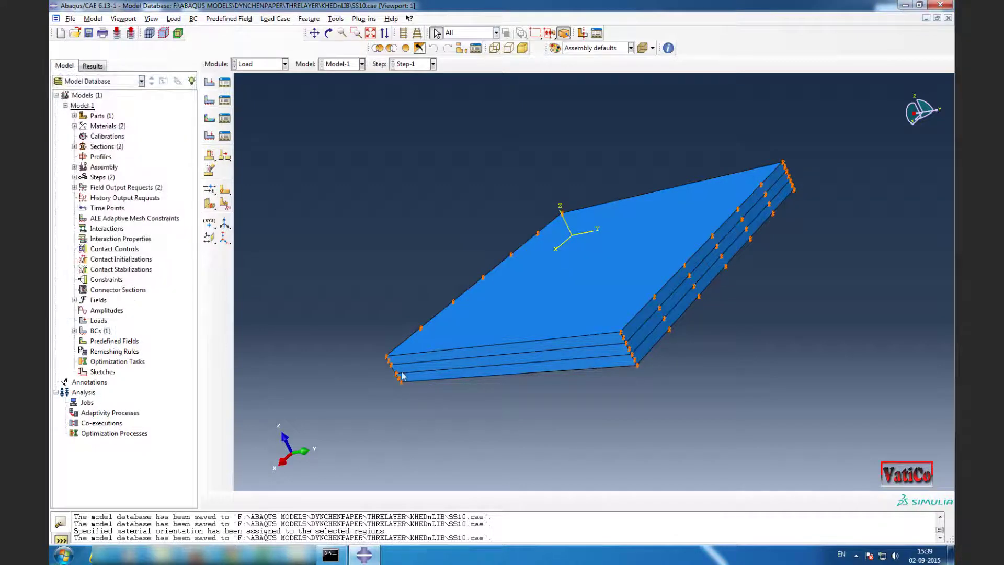
{"action": "left_click_drag", "start_coordinate": [492, 392], "coordinate": [664, 291], "text": "ctrl+alt"}
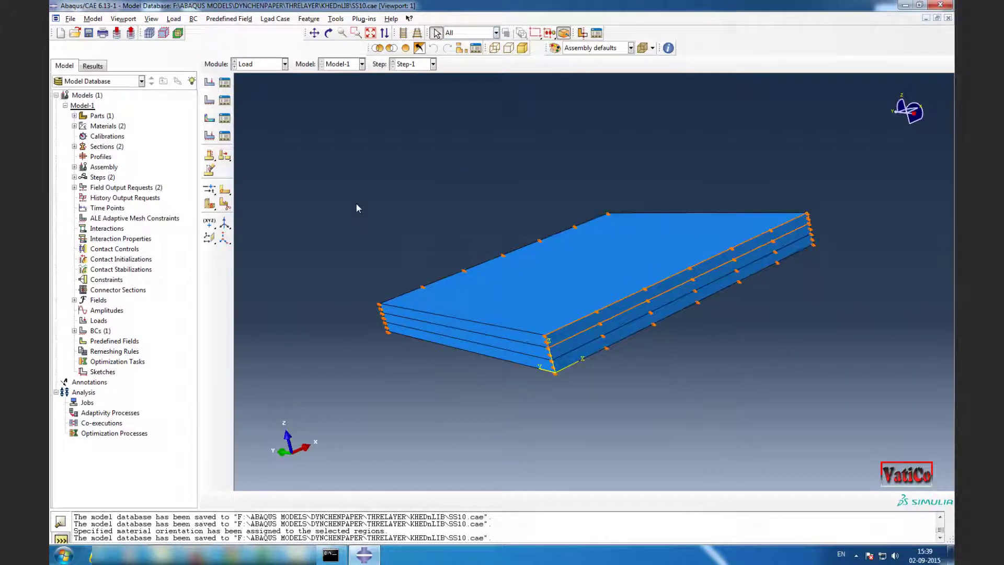
Step: Create BC-2 restraining U2 and U3 on the front side faces of all layers
{"action": "left_click", "coordinate": [194, 19]}
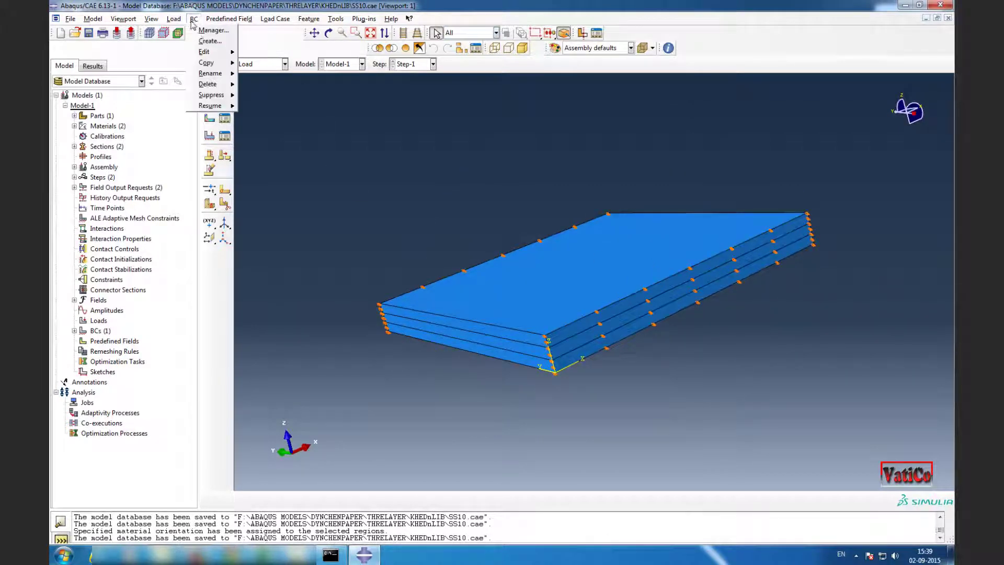
{"action": "left_click", "coordinate": [204, 42]}
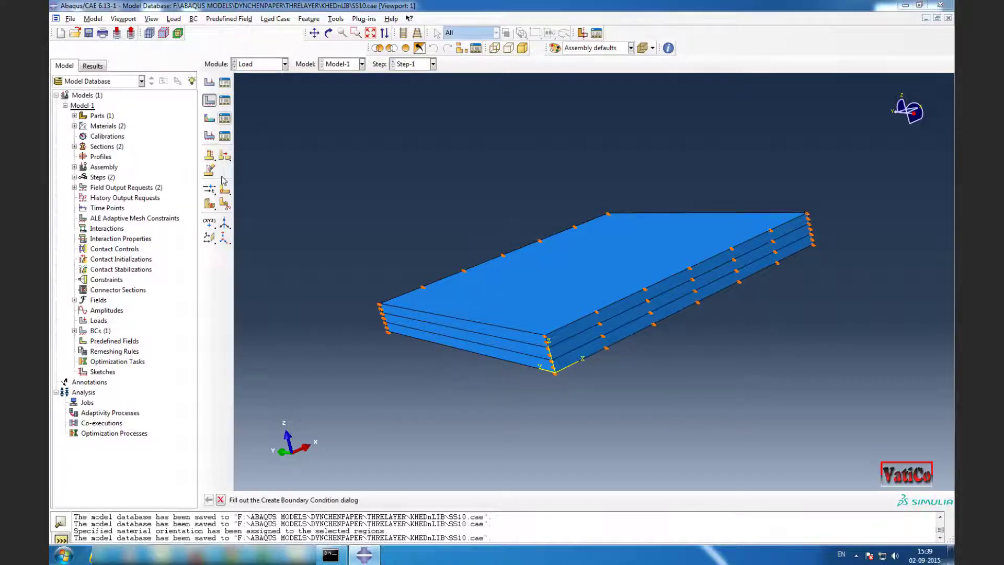
{"action": "left_click", "coordinate": [213, 313]}
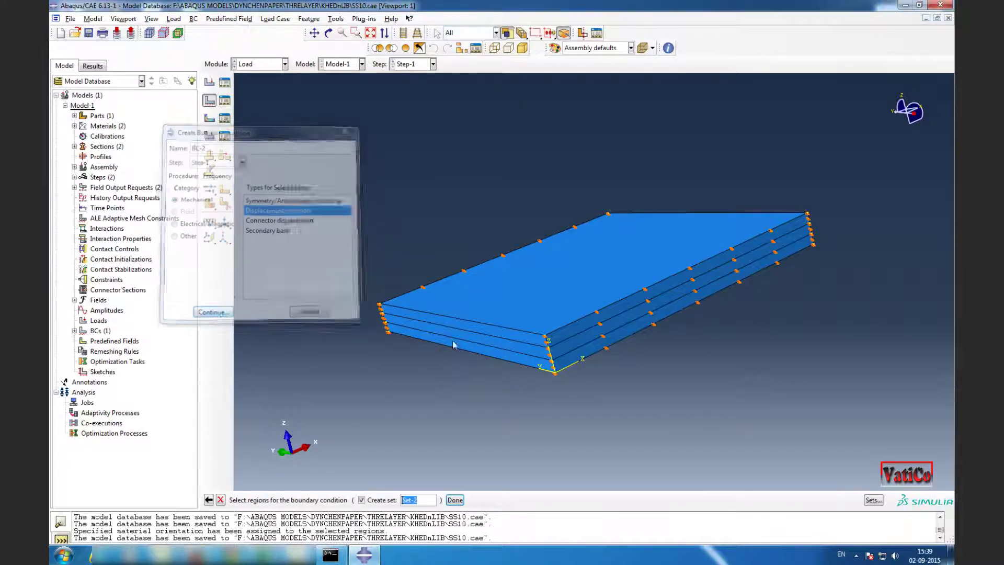
{"action": "left_click", "coordinate": [477, 343]}
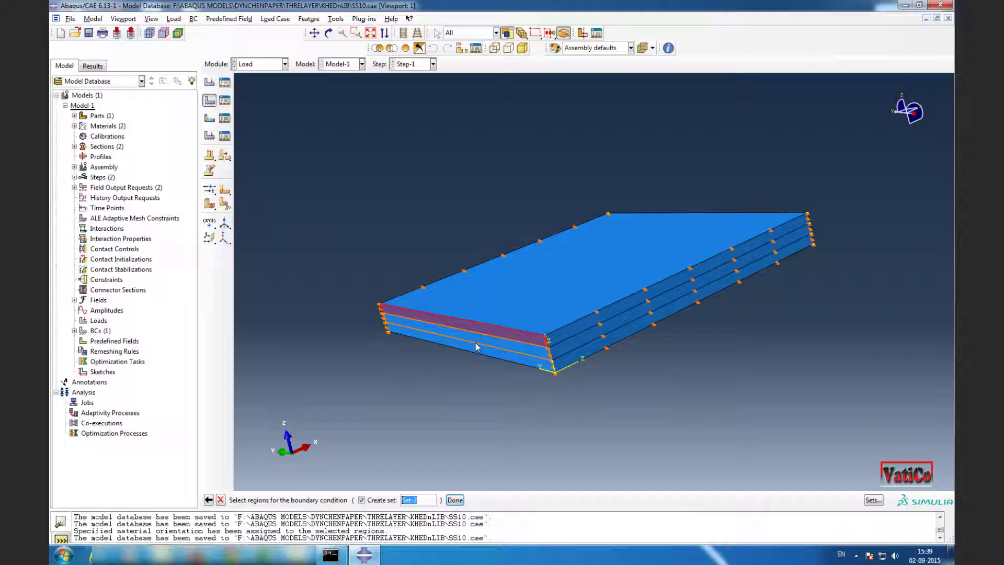
{"action": "left_click", "coordinate": [476, 346], "text": "shift"}
{"action": "left_click", "coordinate": [474, 356], "text": "shift"}
{"action": "left_click", "coordinate": [455, 500]}
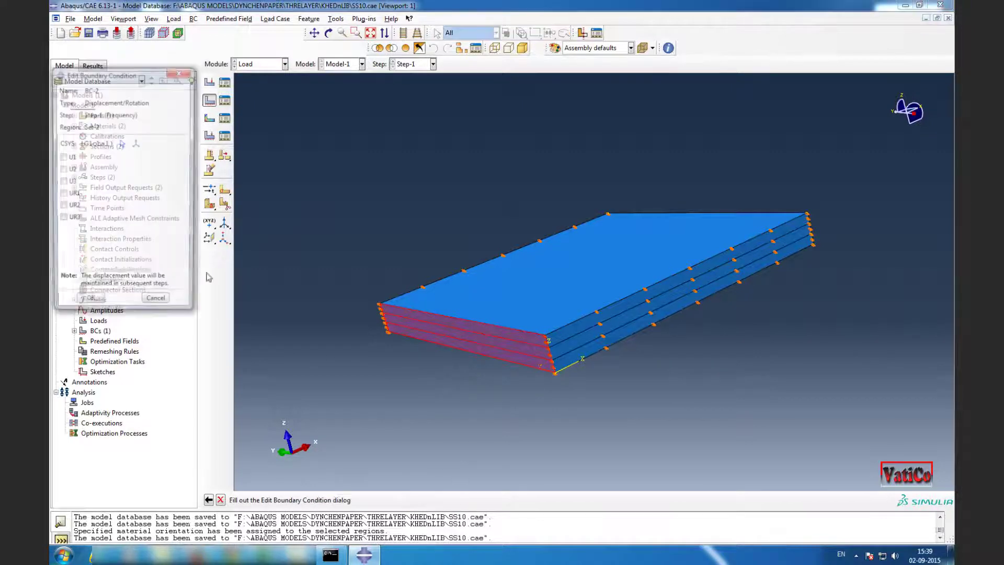
{"action": "left_click", "coordinate": [67, 169]}
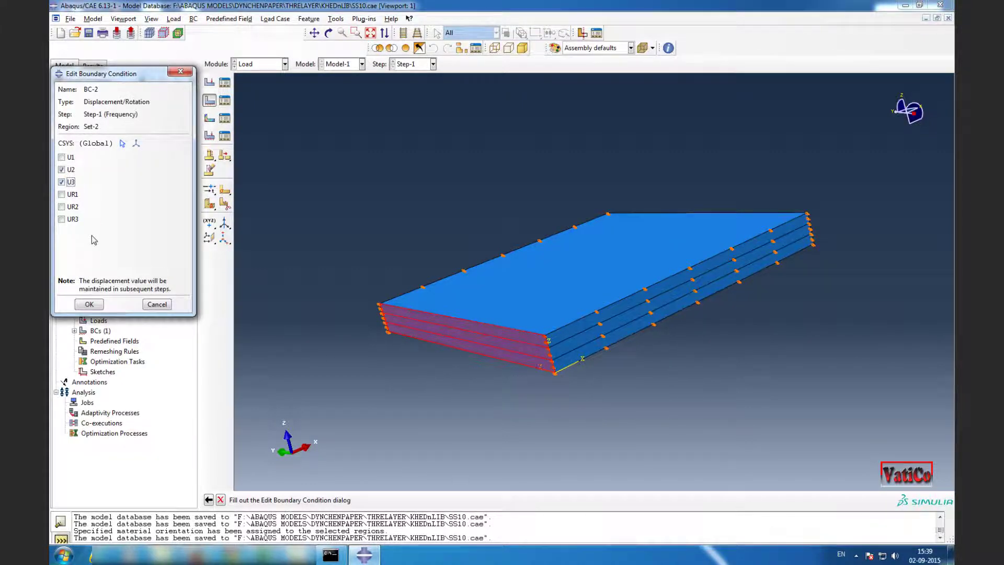
{"action": "left_click", "coordinate": [89, 303]}
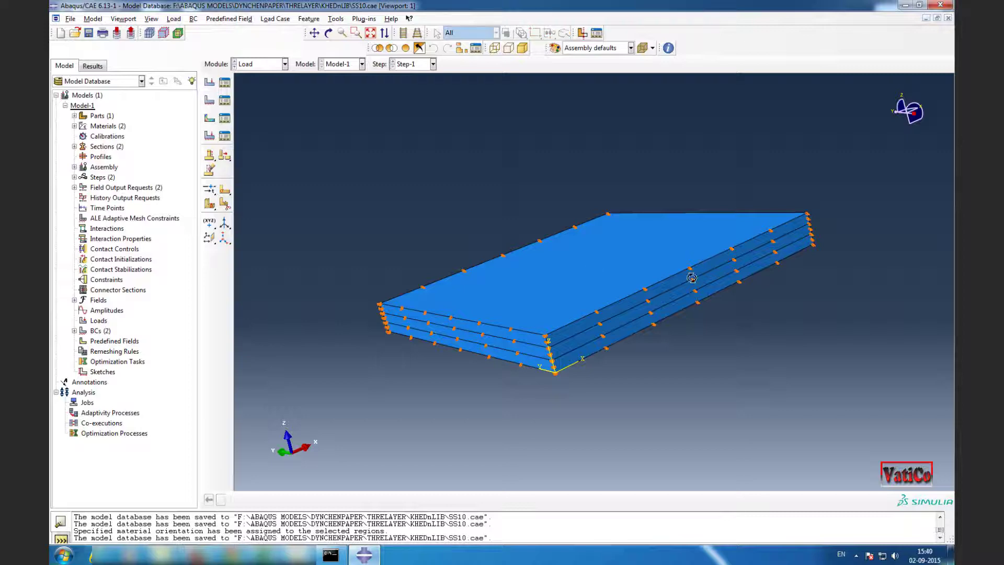
Step: Create BC-3 restraining U2 and U3 on the right side face, then save the model
{"action": "left_click_drag", "start_coordinate": [703, 258], "coordinate": [575, 285], "text": "ctrl+alt"}
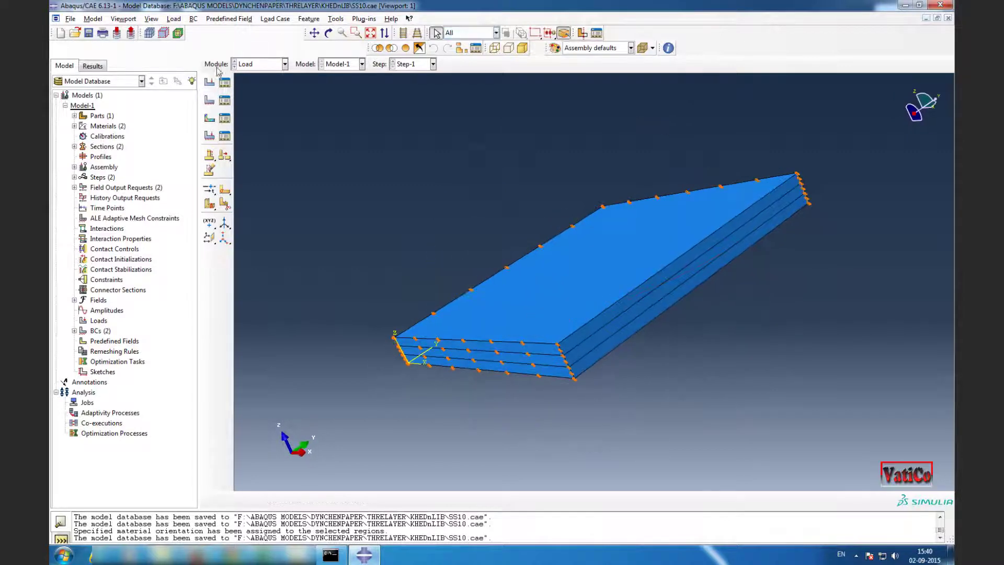
{"action": "left_click", "coordinate": [192, 19]}
{"action": "left_click", "coordinate": [208, 41]}
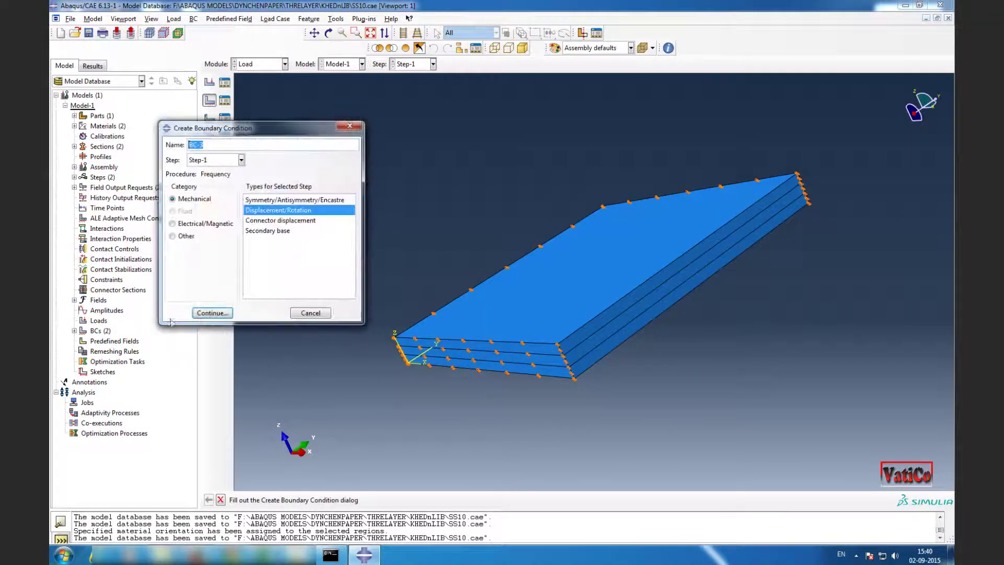
{"action": "left_click", "coordinate": [212, 313]}
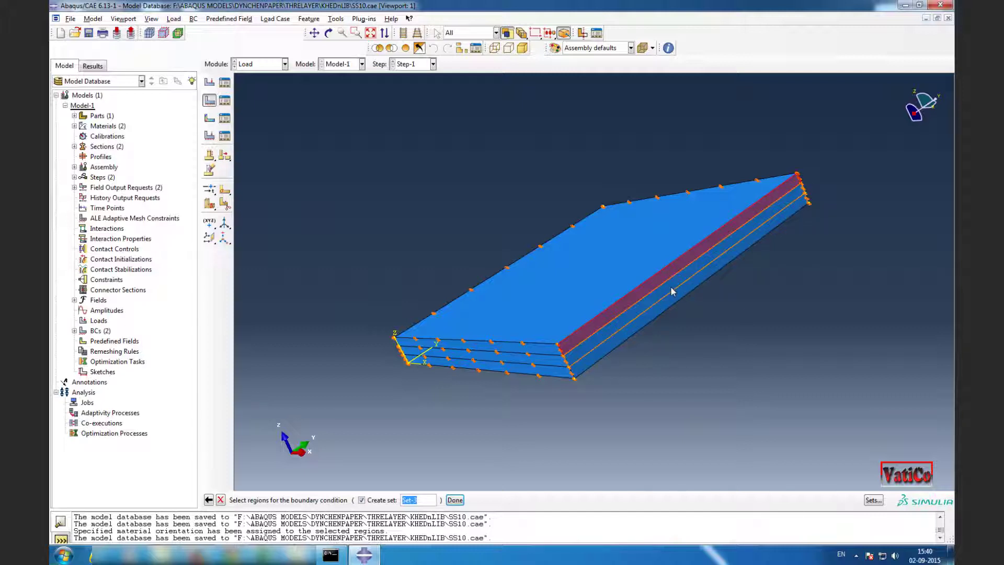
{"action": "left_click", "coordinate": [672, 295]}
{"action": "left_click", "coordinate": [463, 499]}
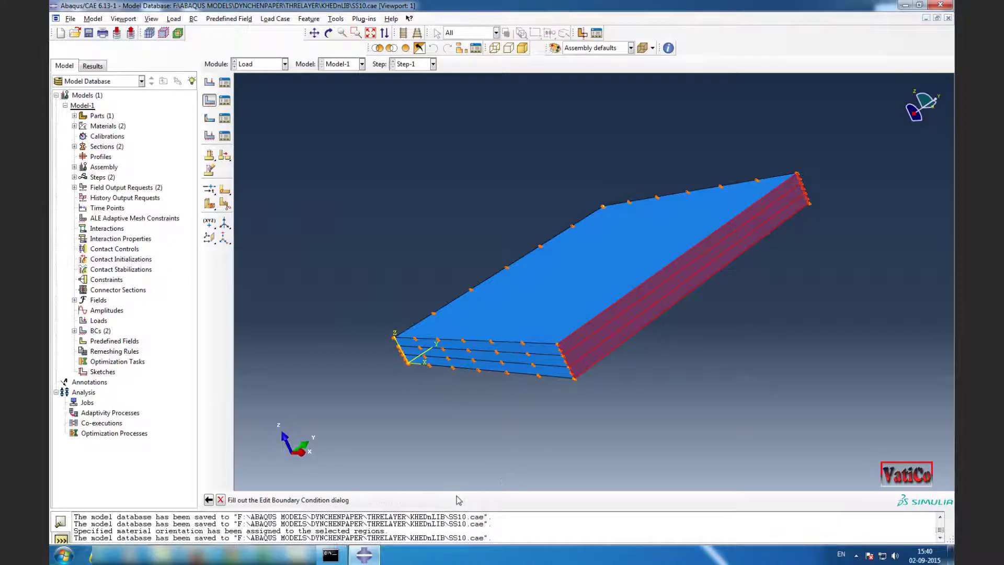
{"action": "left_click", "coordinate": [70, 171]}
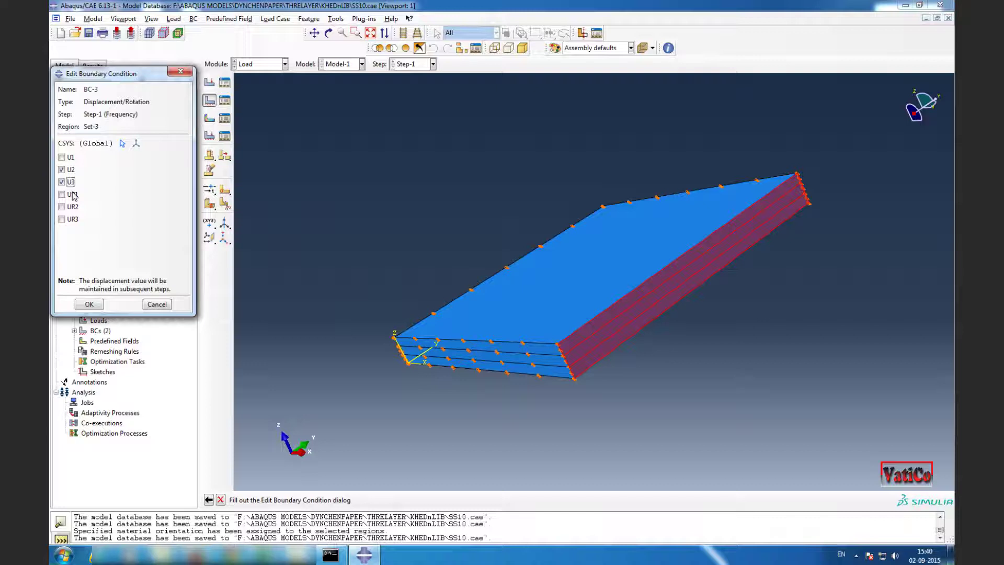
{"action": "left_click", "coordinate": [89, 304]}
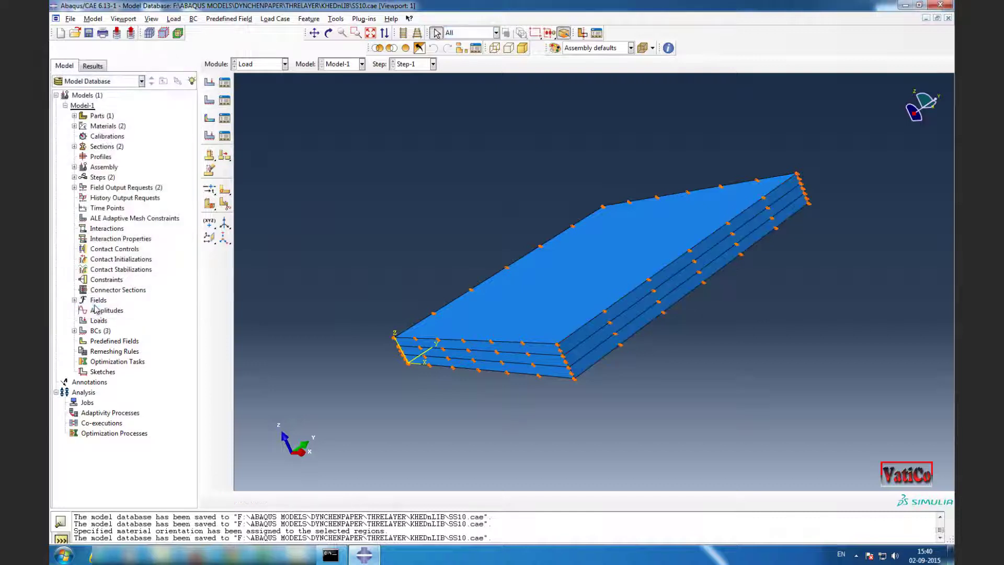
{"action": "left_click", "coordinate": [88, 36]}
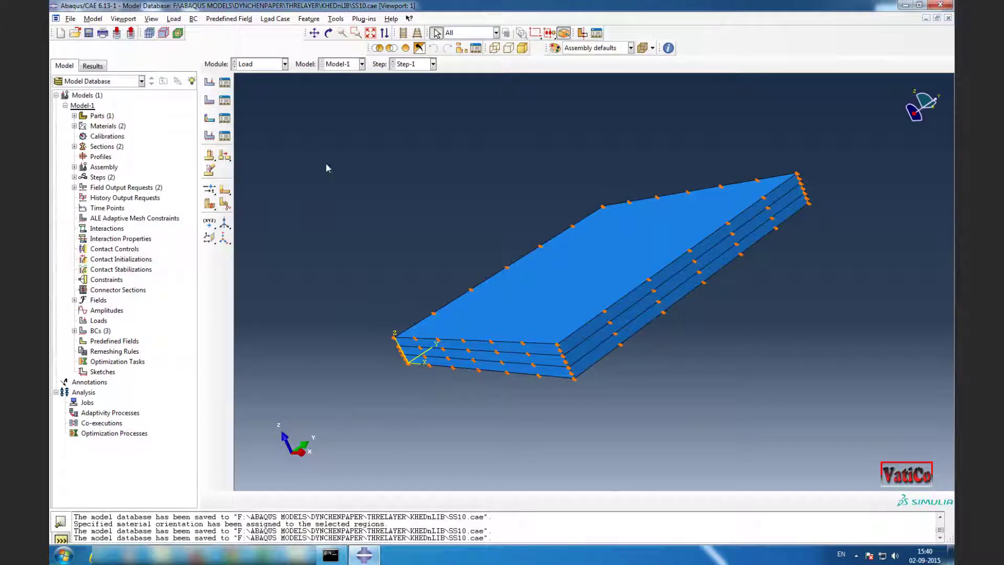
Step: Begin local edge seeding in the Mesh module with the plate shown as wireframe
{"action": "left_click", "coordinate": [286, 67]}
{"action": "left_click", "coordinate": [256, 134]}
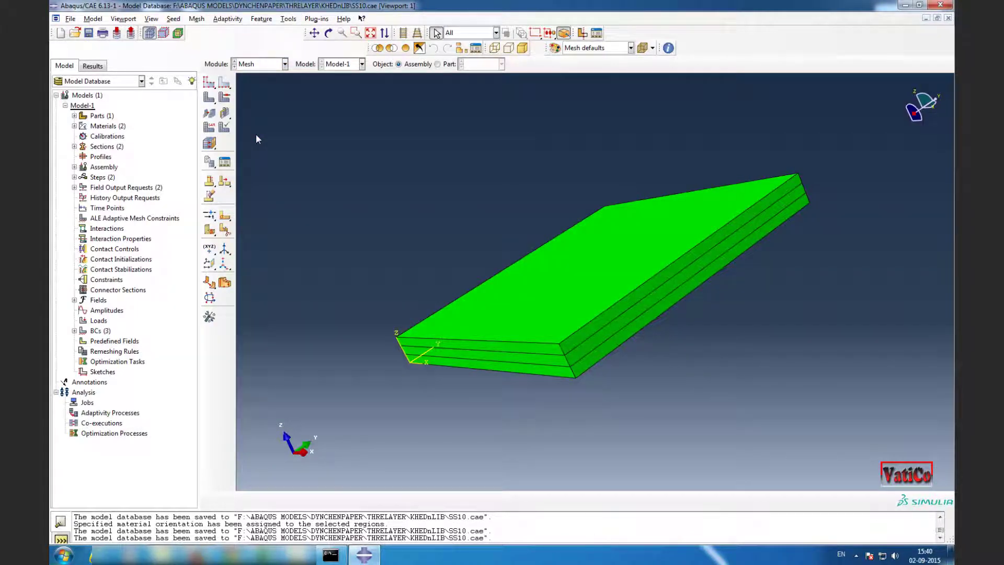
{"action": "left_click", "coordinate": [174, 20]}
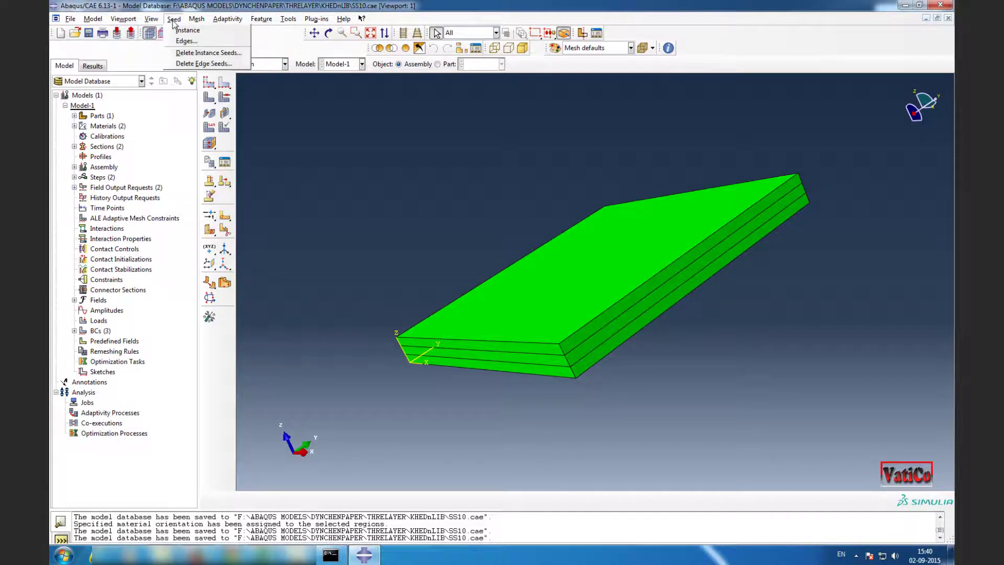
{"action": "left_click", "coordinate": [188, 40]}
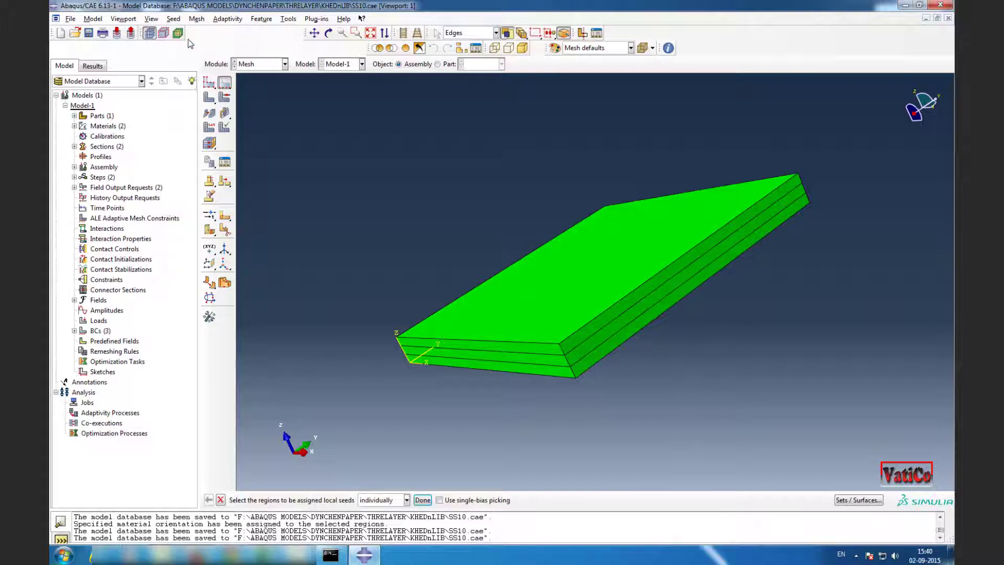
{"action": "left_click_drag", "start_coordinate": [589, 285], "coordinate": [671, 314], "text": "ctrl+alt"}
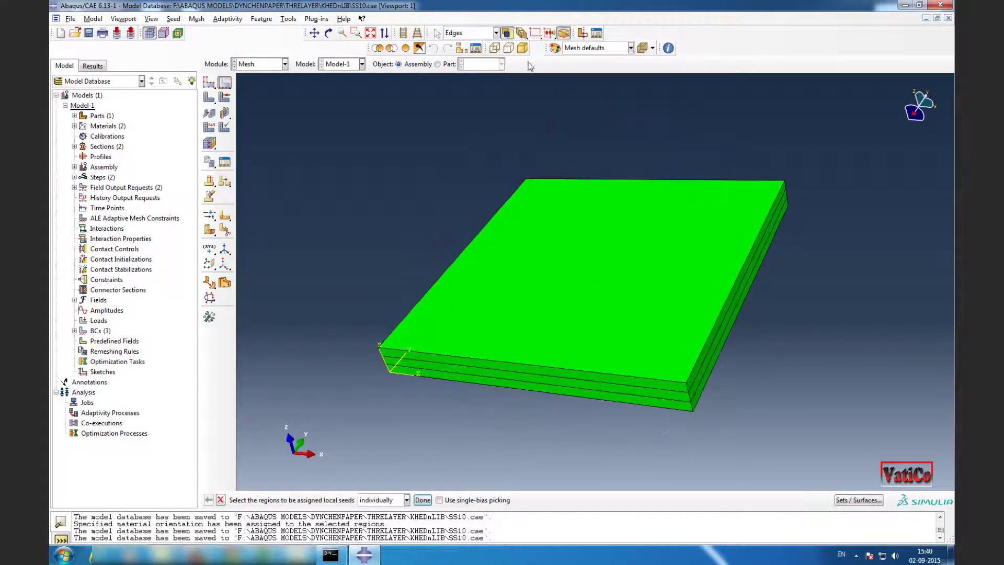
{"action": "left_click", "coordinate": [494, 48]}
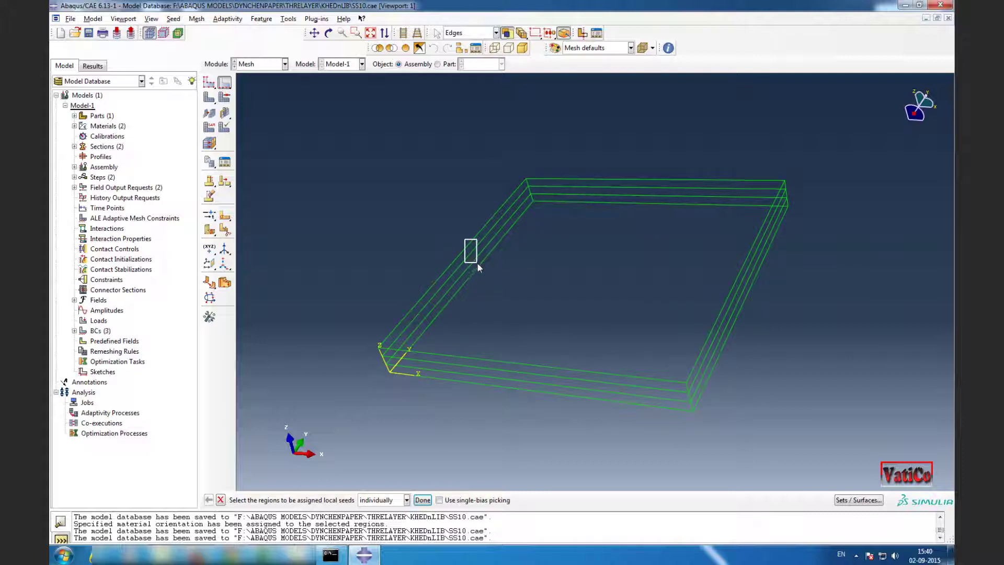
Step: Seed the left, back, right and front plate edges with 50 elements each
{"action": "left_click_drag", "start_coordinate": [477, 263], "coordinate": [483, 274]}
{"action": "left_click_drag", "start_coordinate": [626, 208], "coordinate": [627, 209], "text": "shift"}
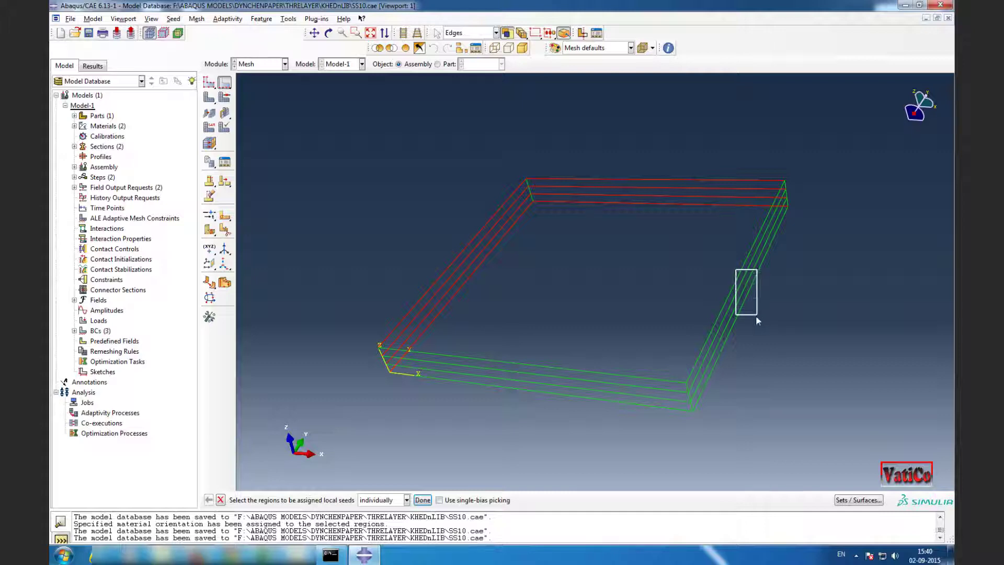
{"action": "left_click_drag", "start_coordinate": [757, 315], "coordinate": [756, 316], "text": "shift"}
{"action": "left_click_drag", "start_coordinate": [543, 402], "coordinate": [544, 398], "text": "shift"}
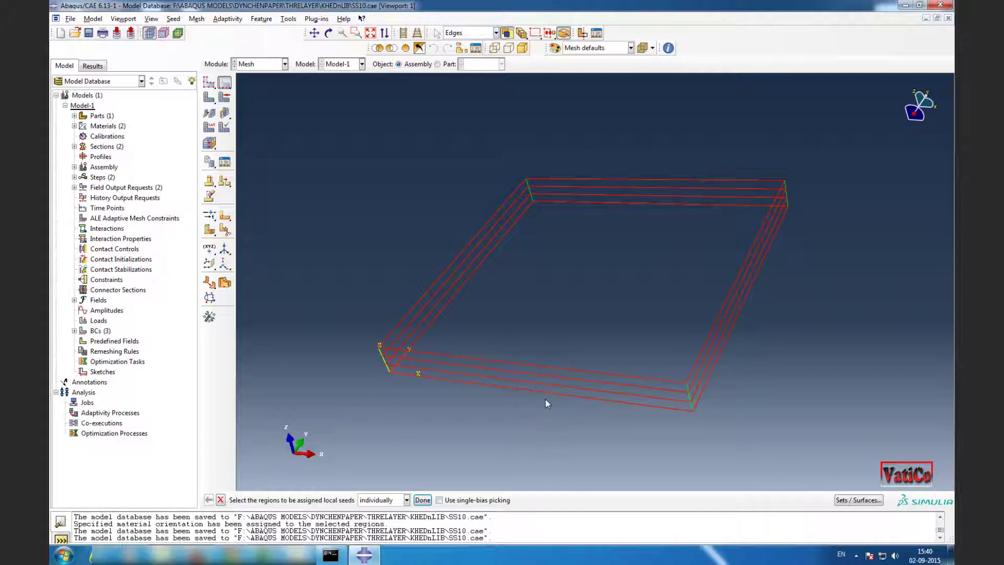
{"action": "left_click", "coordinate": [423, 500]}
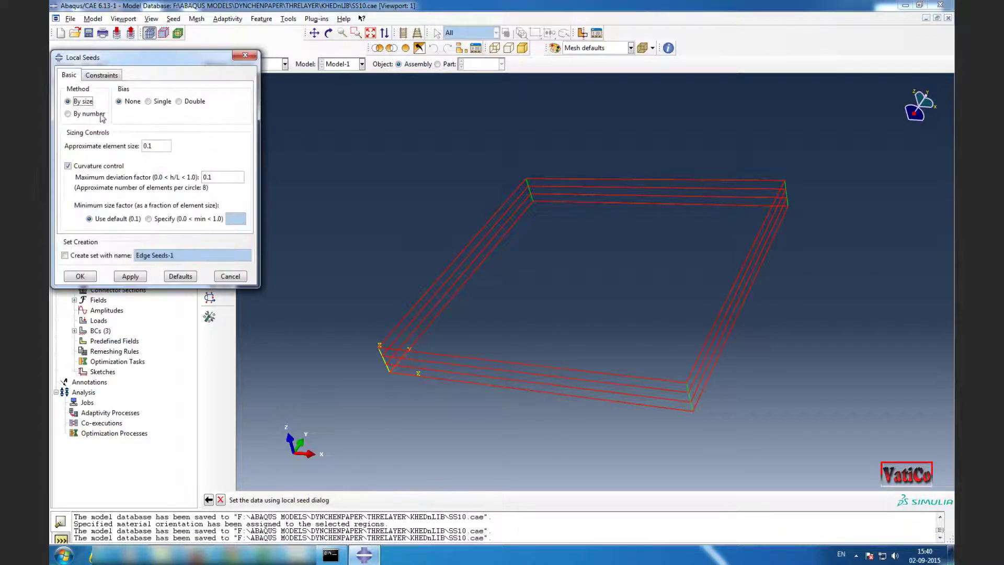
{"action": "left_click", "coordinate": [67, 113]}
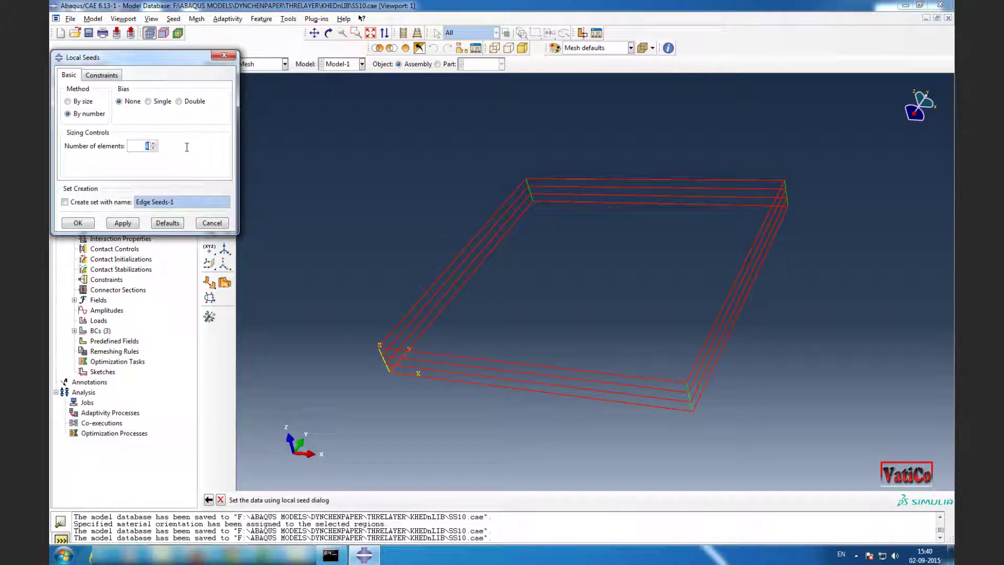
{"action": "type", "text": "50"}
{"action": "left_click", "coordinate": [77, 223]}
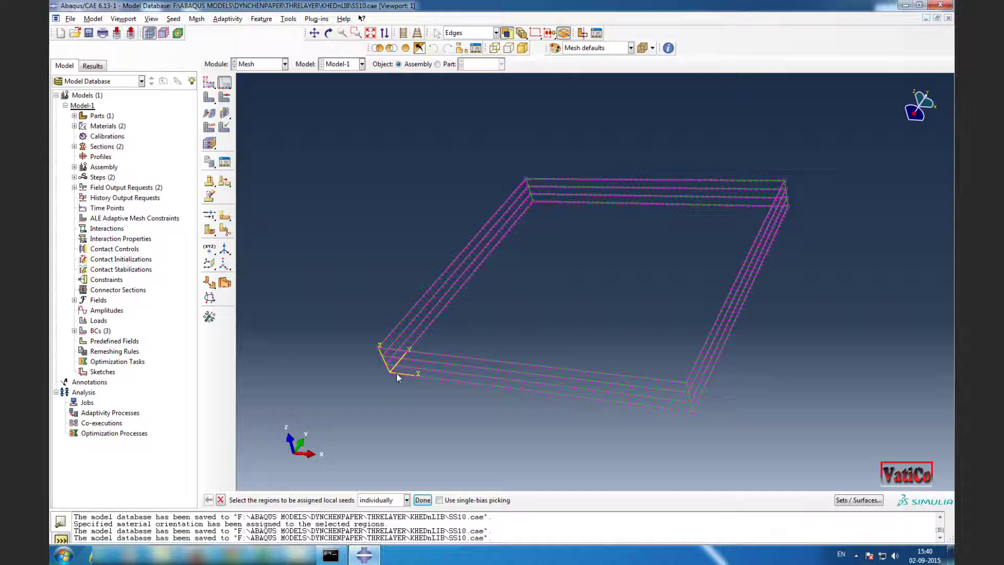
Step: Select the plate's vertical through-thickness corner edges for seeding
{"action": "scroll", "coordinate": [398, 375], "scroll_direction": "up", "scroll_amount": 2}
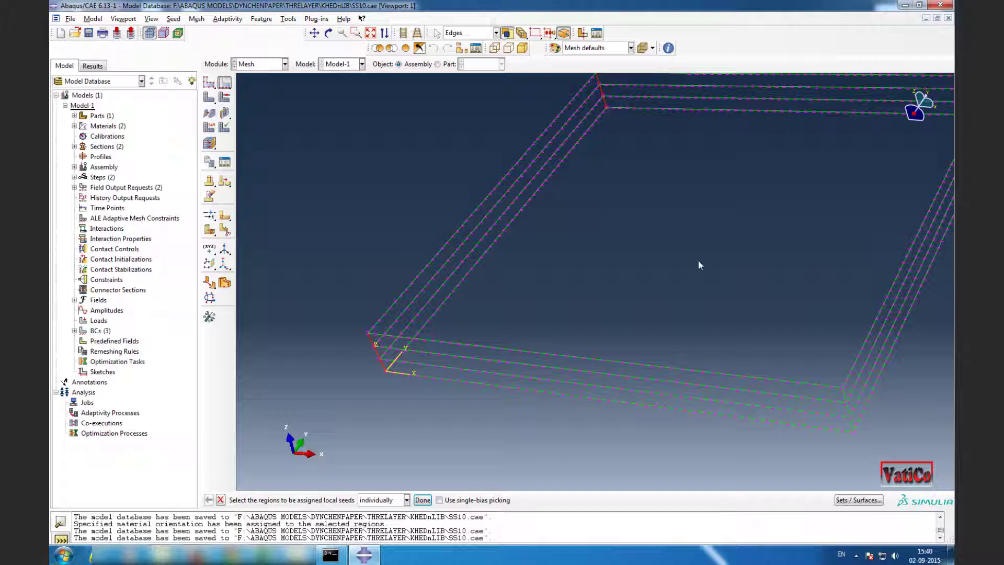
{"action": "left_click", "coordinate": [851, 426]}
{"action": "middle_click_drag", "start_coordinate": [779, 274], "coordinate": [402, 354], "text": "ctrl+alt"}
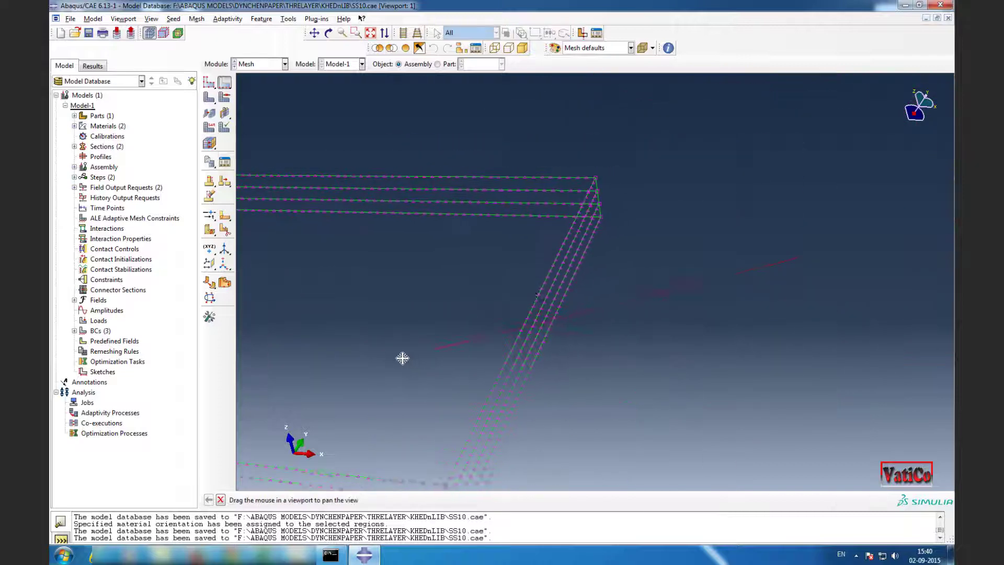
{"action": "scroll", "coordinate": [606, 176], "scroll_direction": "up", "scroll_amount": 3}
{"action": "left_click_drag", "start_coordinate": [608, 177], "coordinate": [589, 203], "text": "ctrl+alt"}
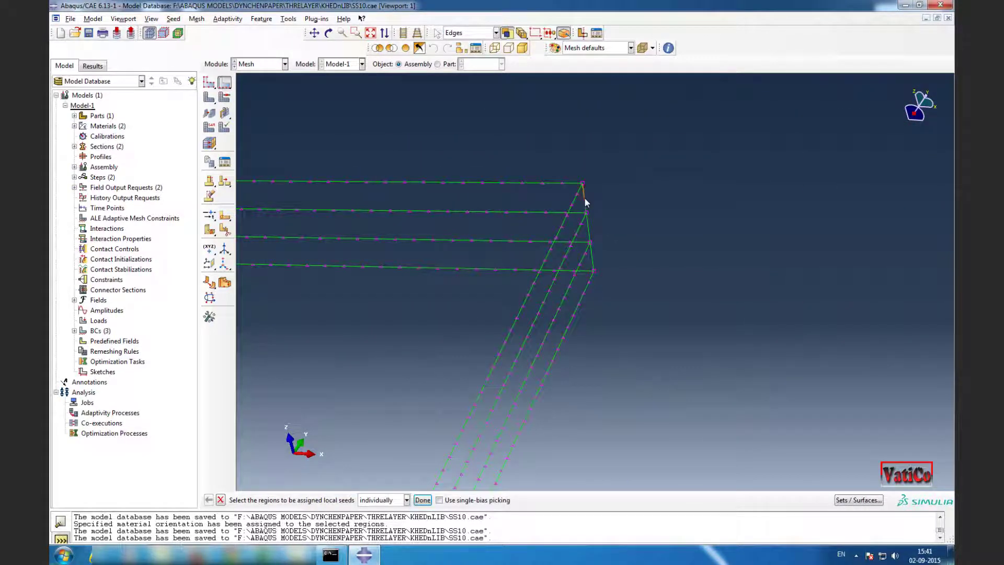
{"action": "left_click", "coordinate": [588, 230], "text": "shift"}
{"action": "scroll", "coordinate": [739, 162], "scroll_direction": "down", "scroll_amount": 3}
{"action": "left_click_drag", "start_coordinate": [908, 233], "coordinate": [765, 196], "text": "ctrl+alt"}
{"action": "left_click", "coordinate": [421, 499]}
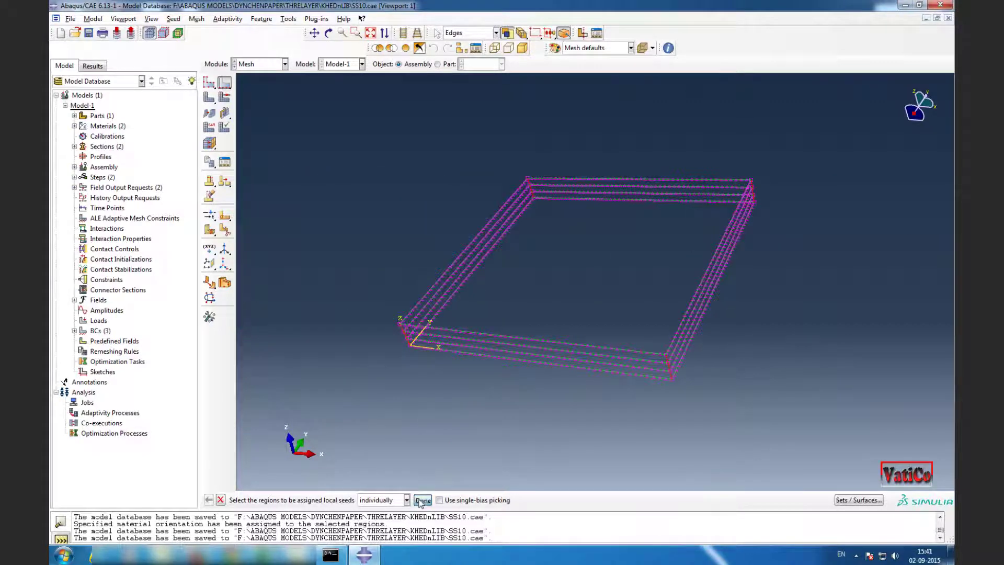
Step: Seed the corner edges with 3 elements each and display the plate shaded
{"action": "left_click_drag", "start_coordinate": [140, 146], "coordinate": [175, 145]}
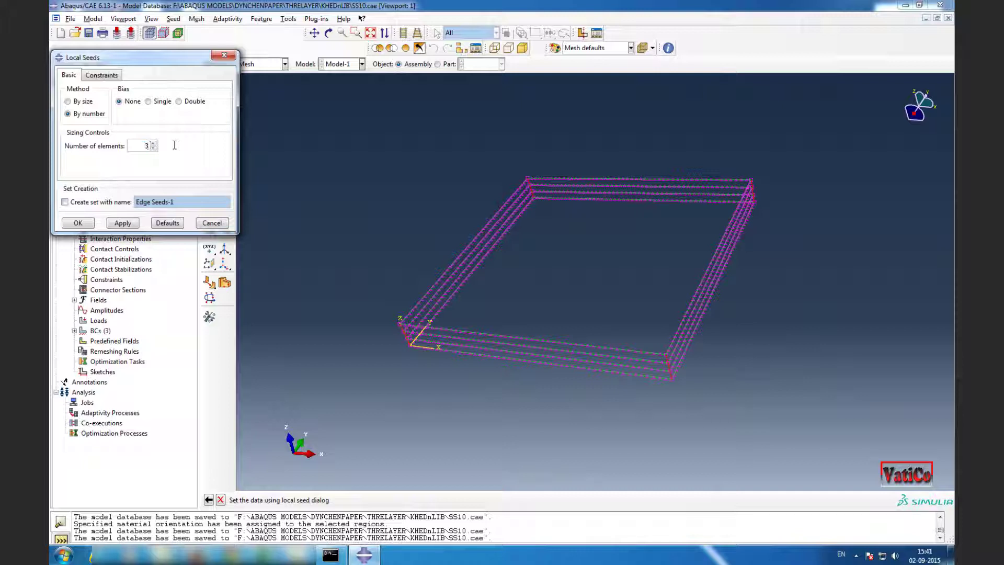
{"action": "left_click", "coordinate": [78, 222]}
{"action": "scroll", "coordinate": [391, 332], "scroll_direction": "down", "scroll_amount": 5}
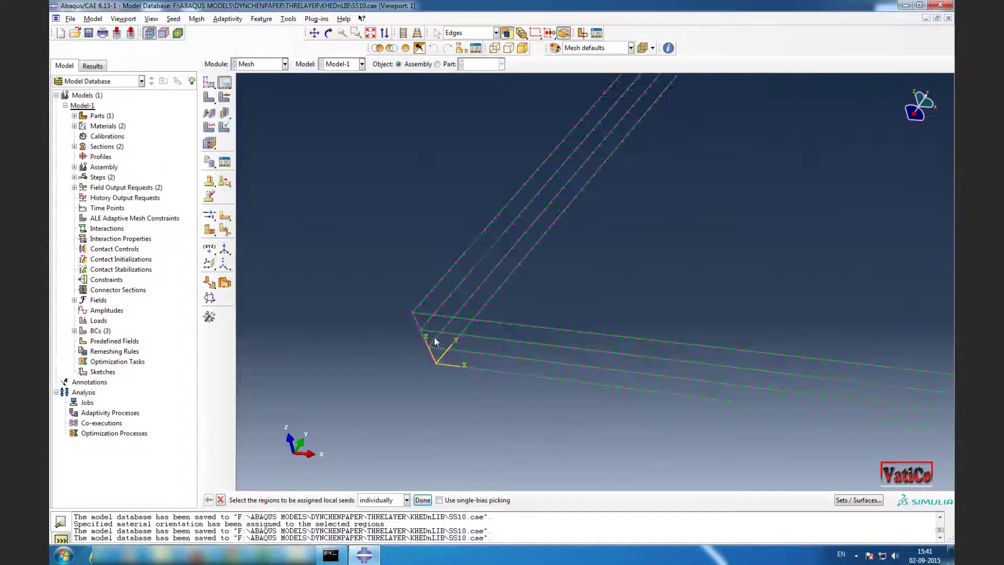
{"action": "scroll", "coordinate": [434, 340], "scroll_direction": "down", "scroll_amount": 2}
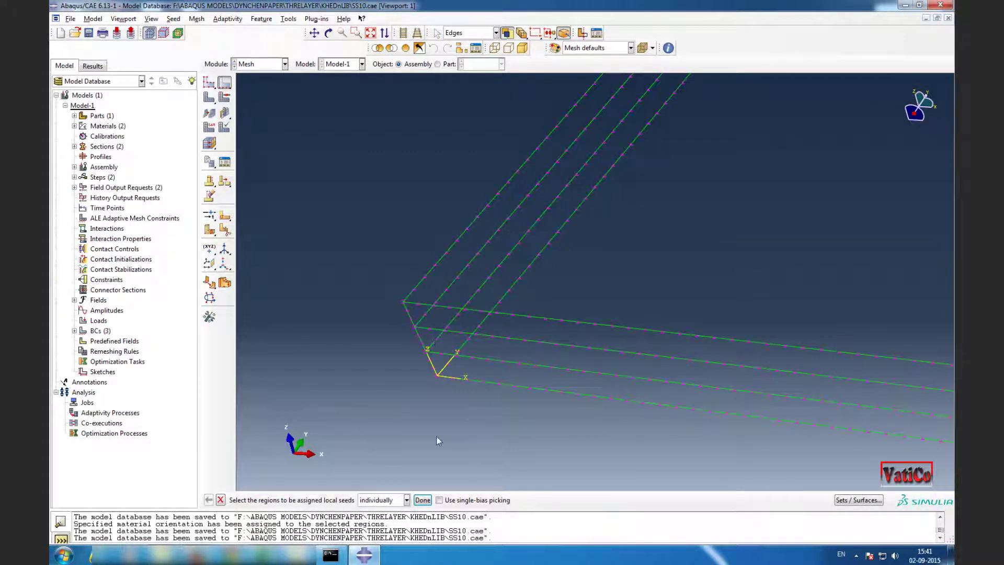
{"action": "scroll", "coordinate": [330, 317], "scroll_direction": "up", "scroll_amount": 5}
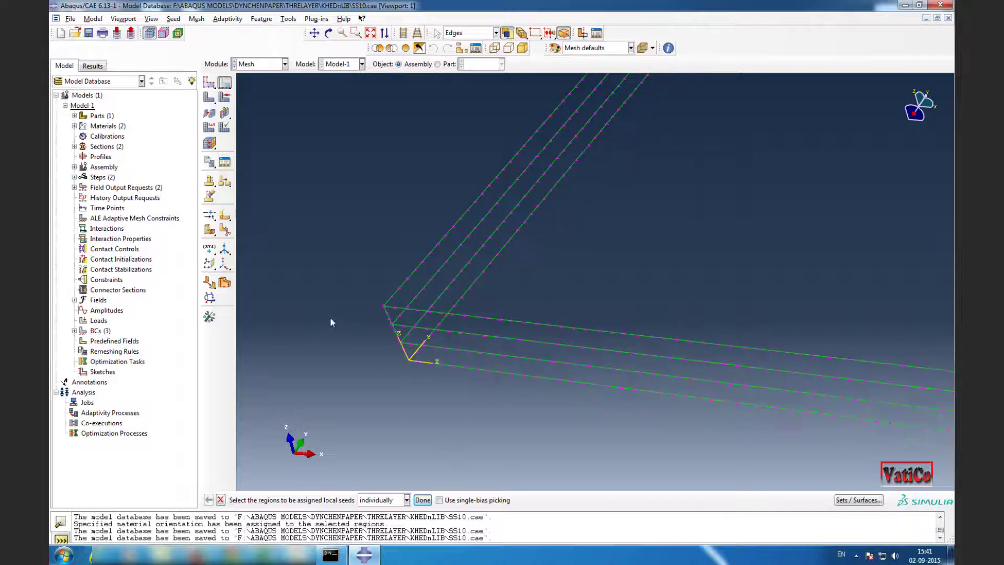
{"action": "left_click", "coordinate": [523, 47]}
Step: Assign quadratic C3D20R reduced-integration brick elements to all three plate layers
{"action": "left_click", "coordinate": [422, 500]}
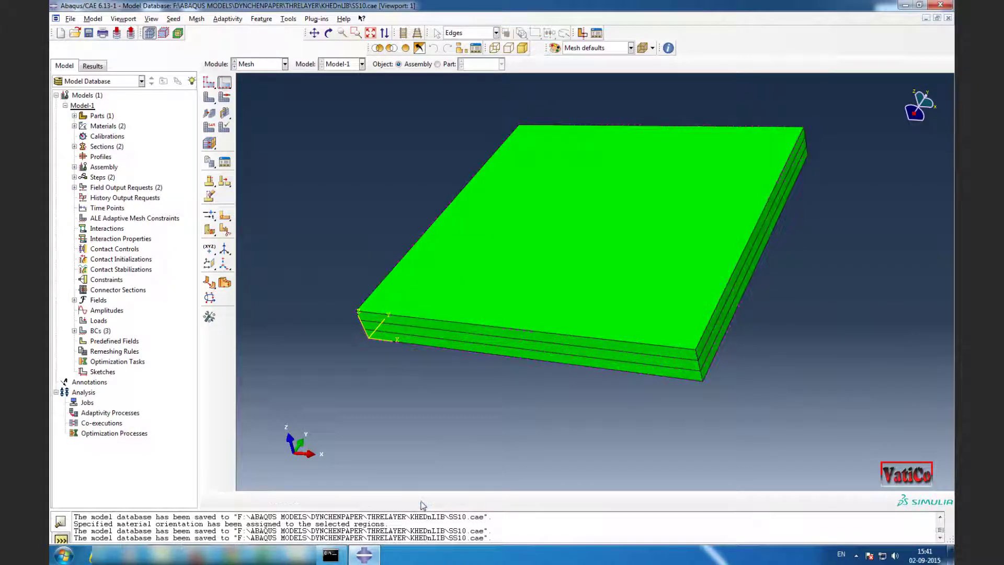
{"action": "left_click", "coordinate": [197, 20]}
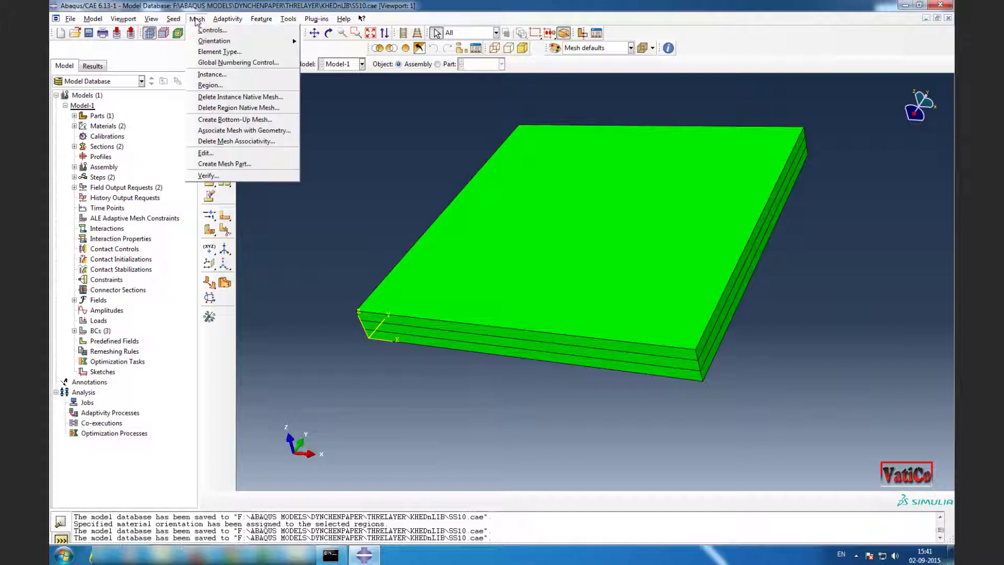
{"action": "left_click", "coordinate": [218, 53]}
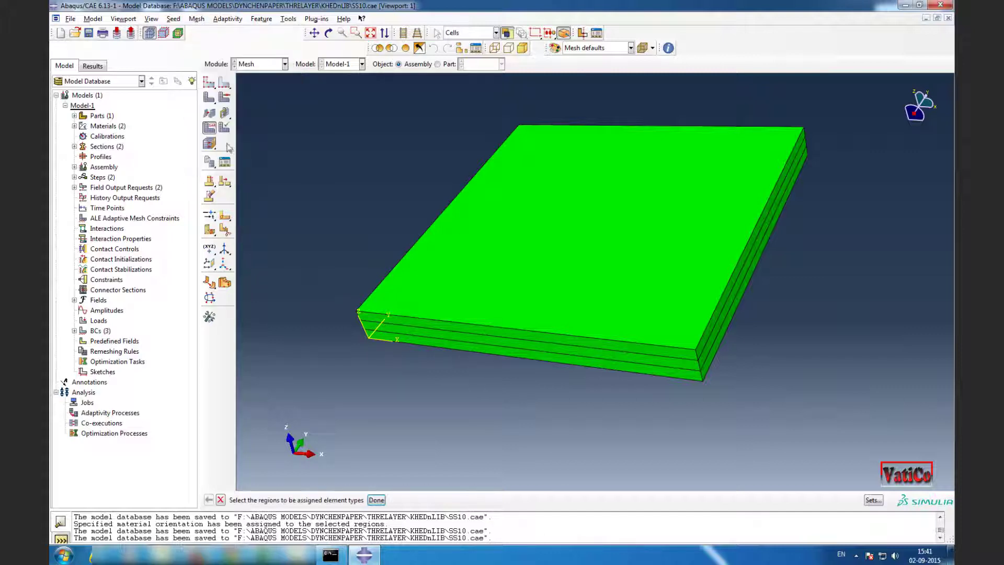
{"action": "scroll", "coordinate": [334, 455], "scroll_direction": "down", "scroll_amount": 2}
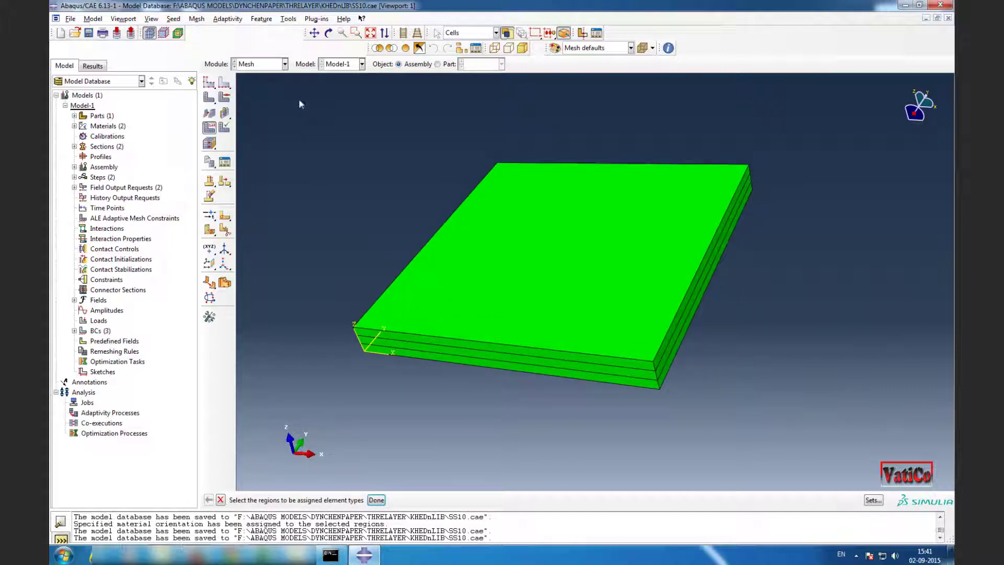
{"action": "left_click_drag", "start_coordinate": [299, 98], "coordinate": [870, 414]}
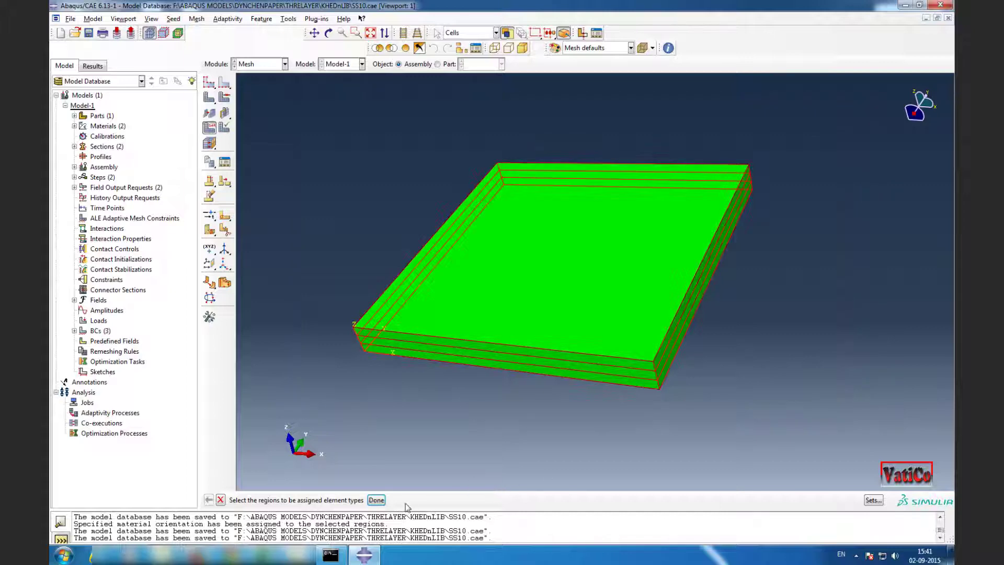
{"action": "left_click", "coordinate": [376, 500]}
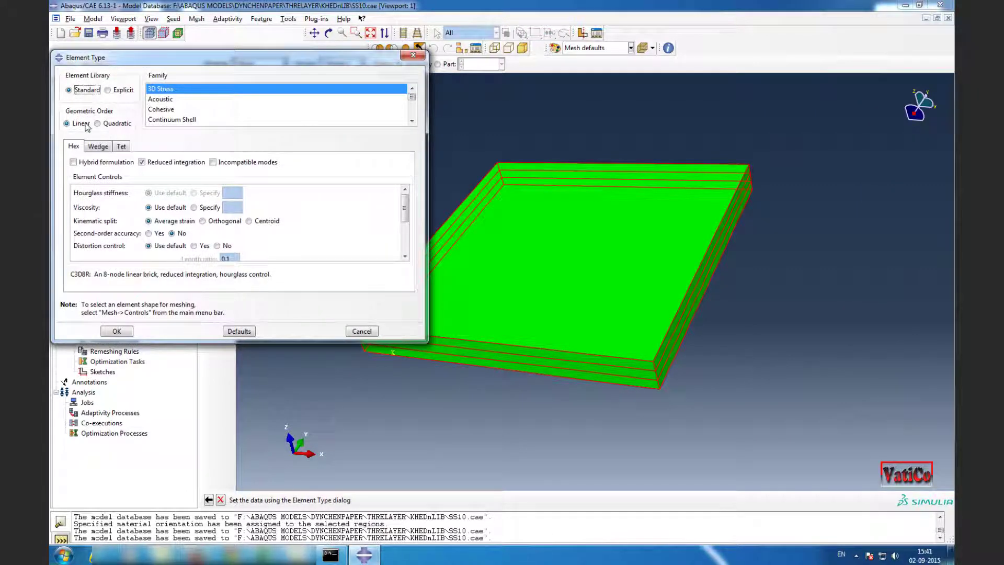
{"action": "left_click", "coordinate": [87, 125]}
{"action": "left_click", "coordinate": [116, 124]}
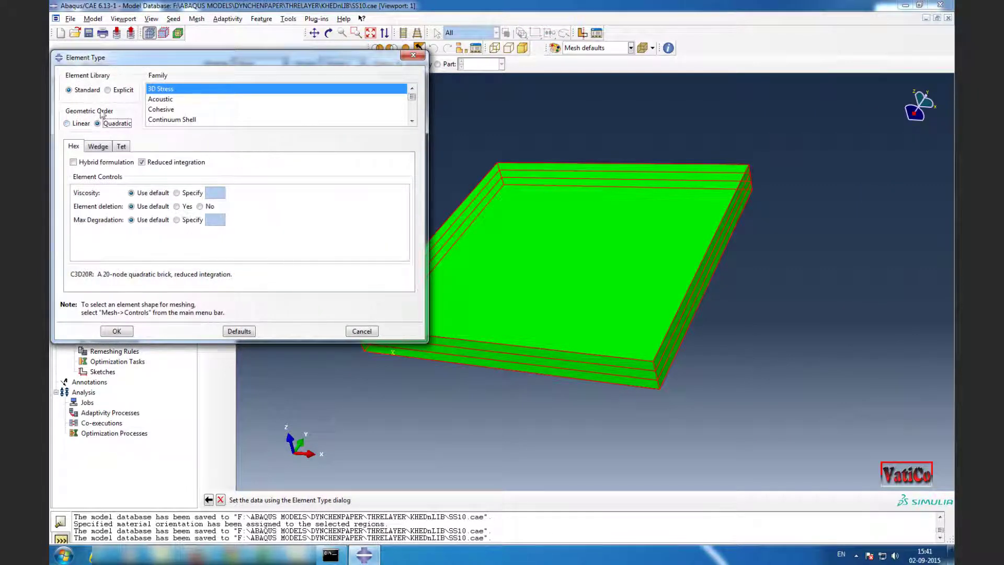
{"action": "left_click", "coordinate": [117, 331]}
{"action": "left_click", "coordinate": [376, 499]}
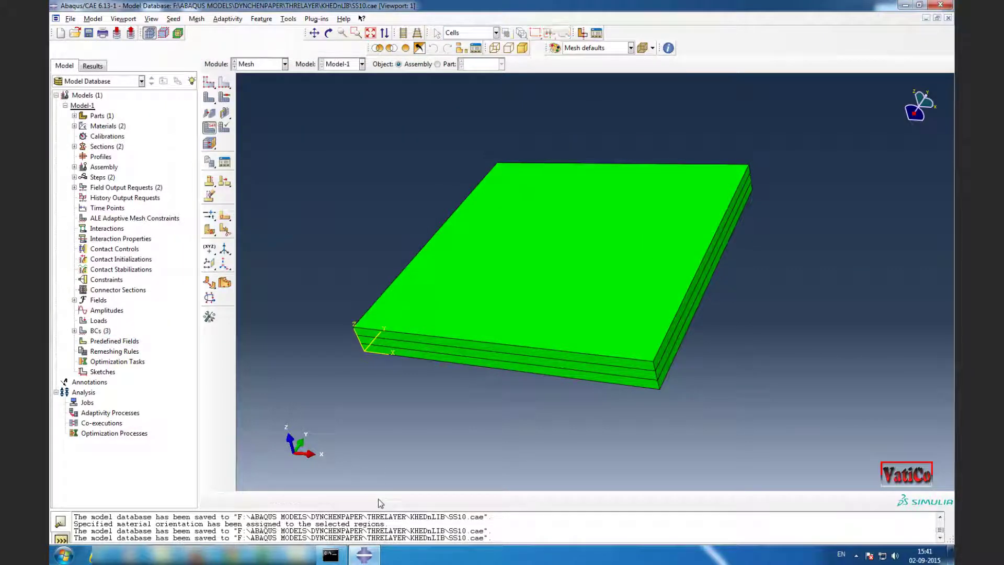
Step: Save the model, then mesh the Part-1-1 instance, generating 22500 elements
{"action": "left_click", "coordinate": [87, 34]}
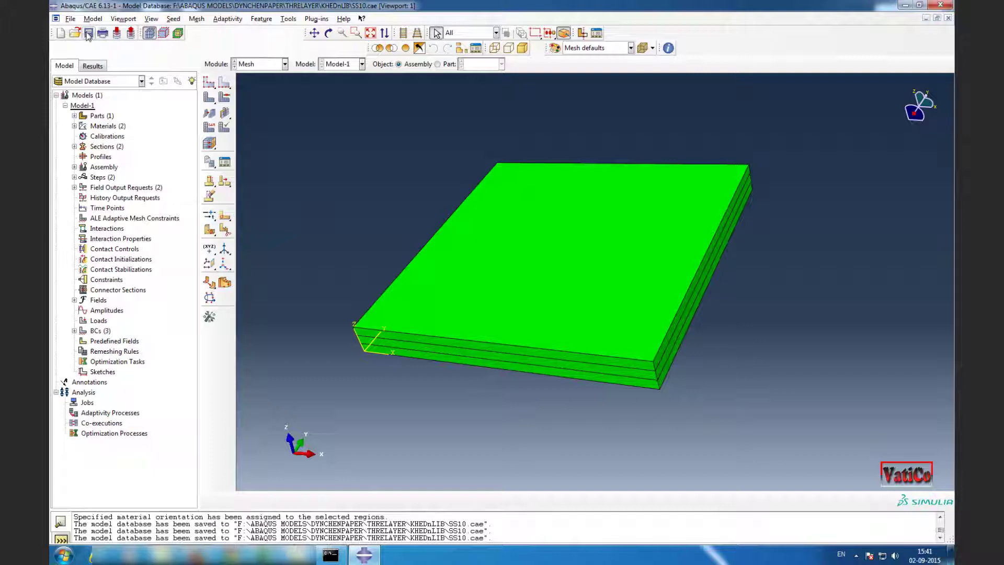
{"action": "left_click", "coordinate": [275, 64]}
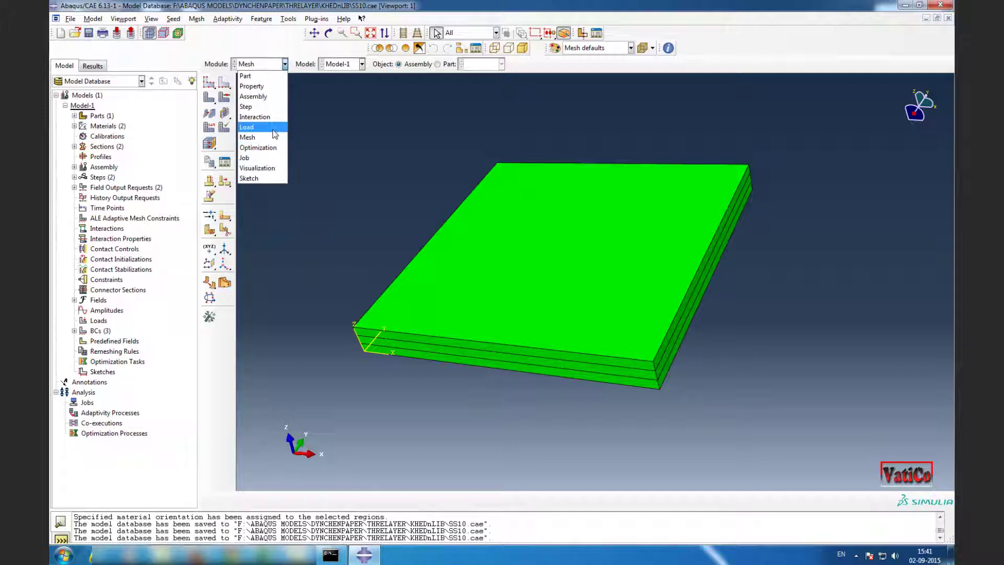
{"action": "left_click", "coordinate": [251, 137]}
{"action": "left_click", "coordinate": [197, 19]}
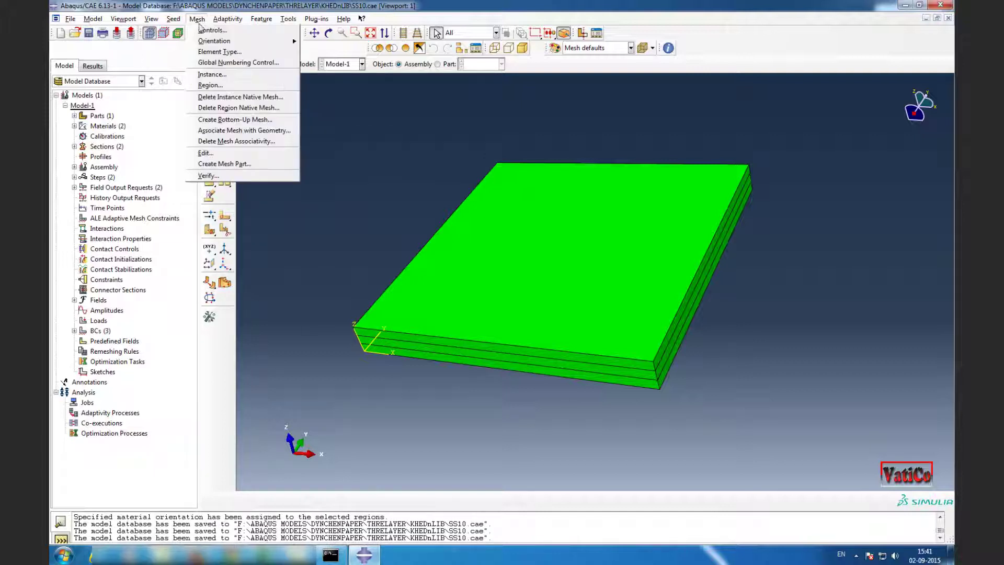
{"action": "left_click", "coordinate": [213, 75]}
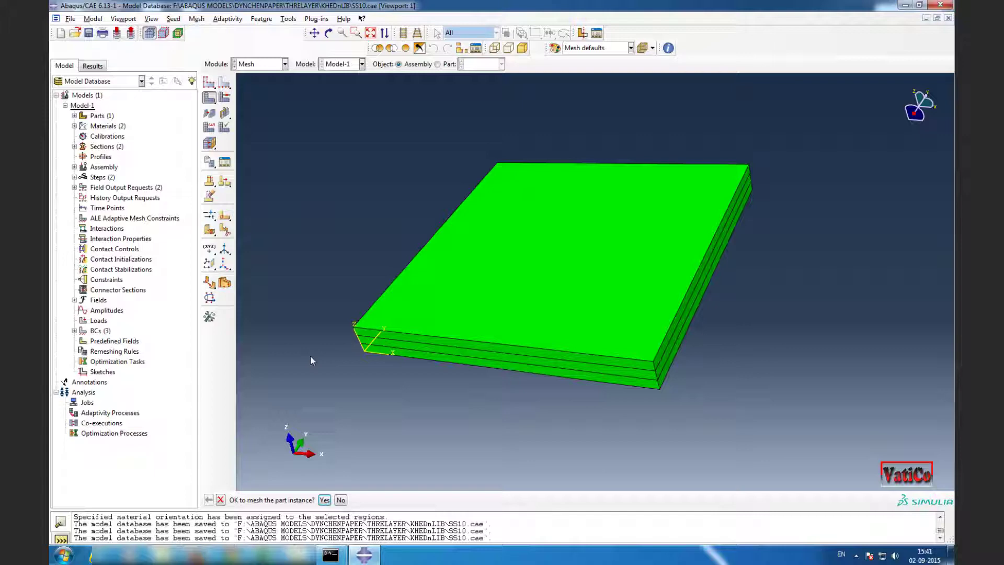
{"action": "left_click", "coordinate": [325, 500]}
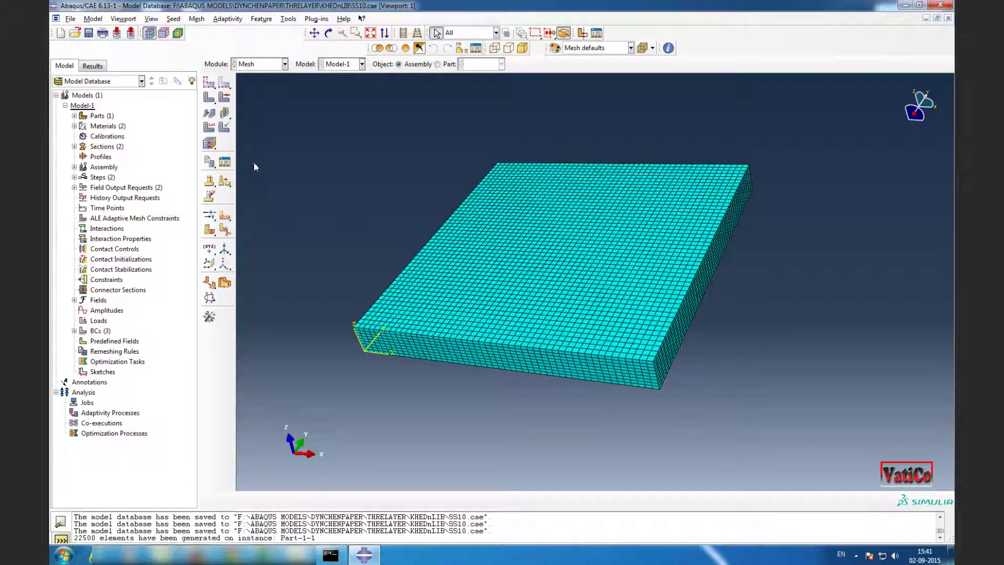
{"action": "left_click", "coordinate": [270, 65]}
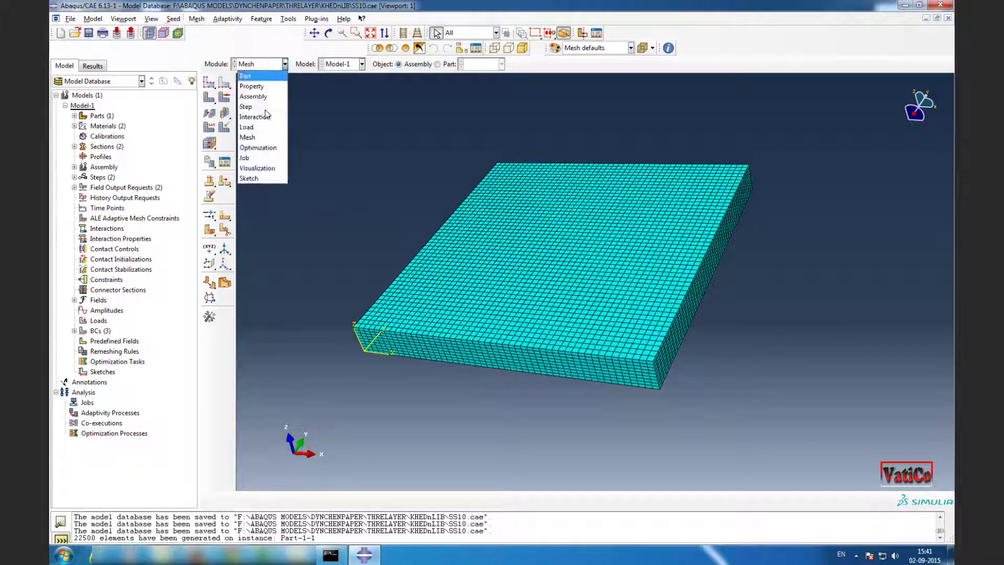
Step: In the Job module, create a full-analysis job named SS10 for Model-1
{"action": "left_click", "coordinate": [256, 148]}
{"action": "left_click", "coordinate": [266, 64]}
{"action": "left_click", "coordinate": [256, 162]}
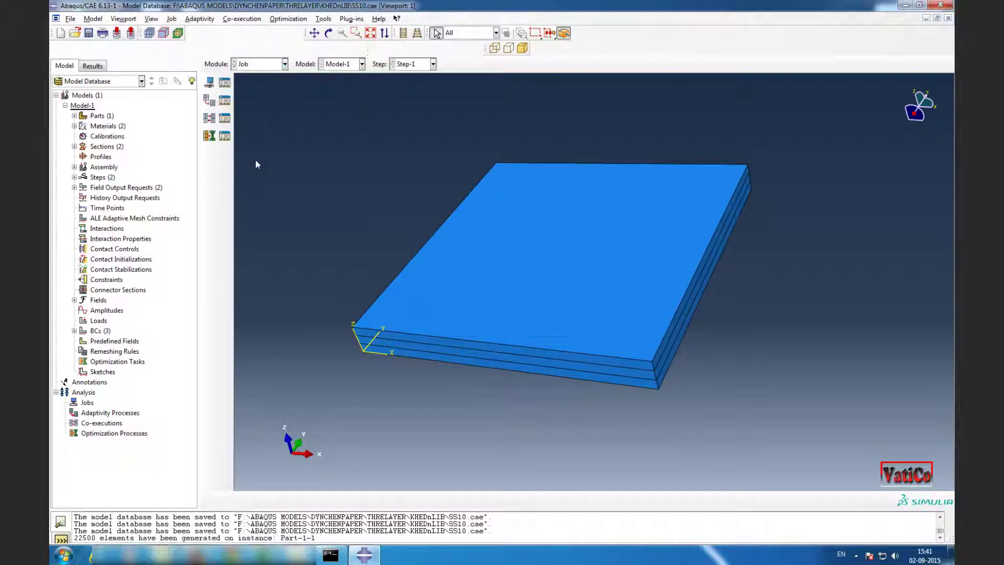
{"action": "left_click", "coordinate": [209, 82]}
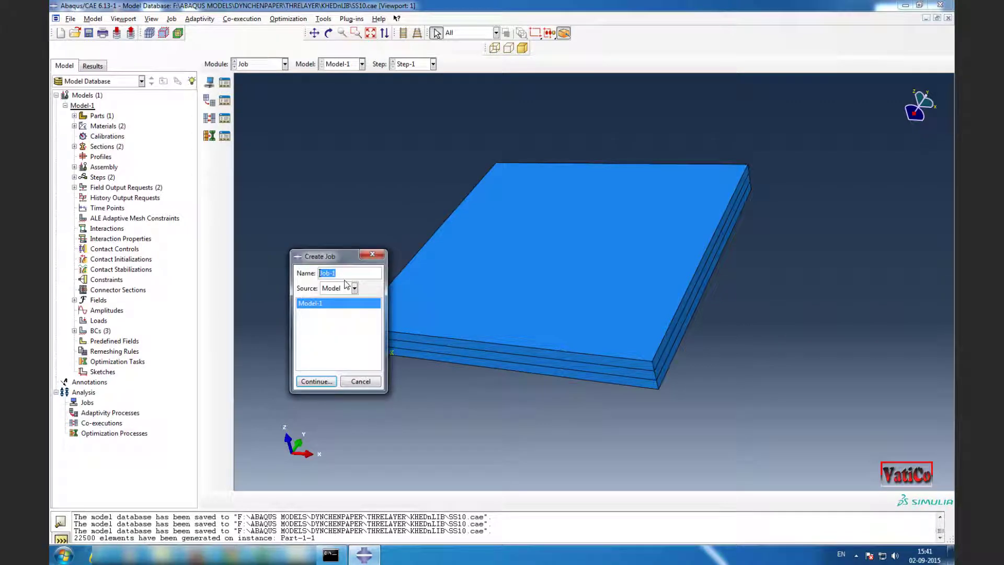
{"action": "type", "text": "SS10"}
{"action": "left_click", "coordinate": [324, 381]}
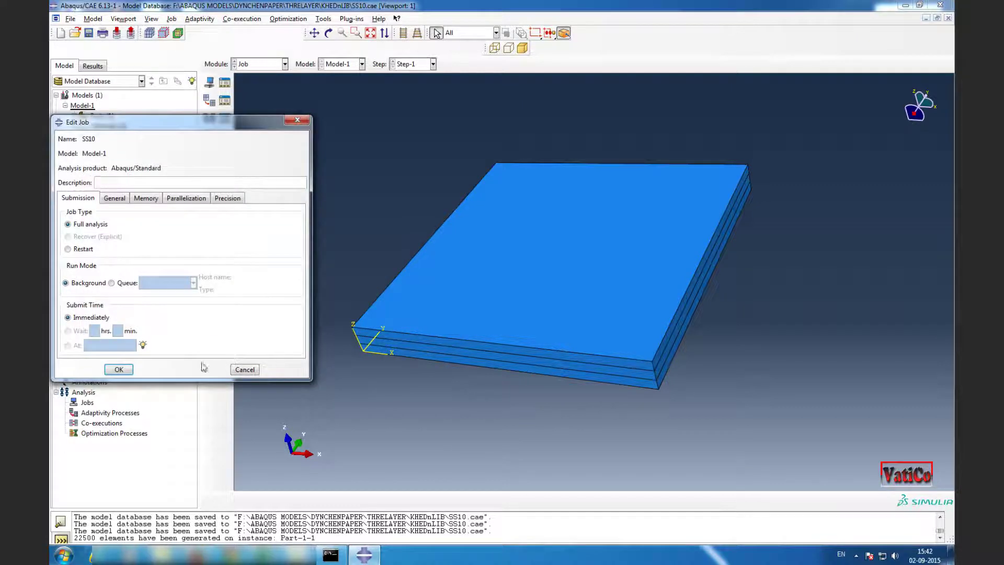
{"action": "left_click", "coordinate": [122, 368]}
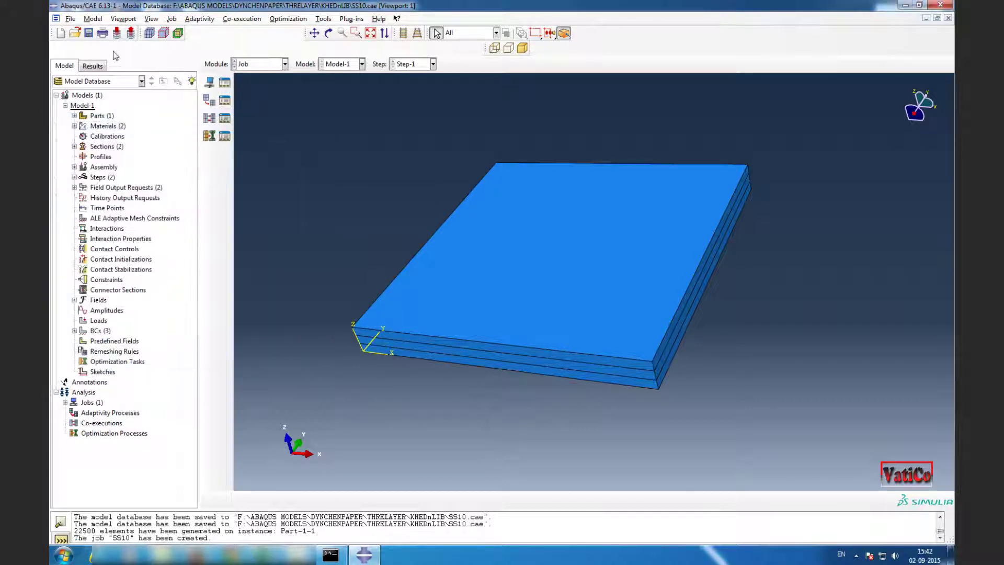
Step: Submit job SS10 and wait until Abaqus/Standard reports it completed successfully
{"action": "left_click", "coordinate": [171, 18]}
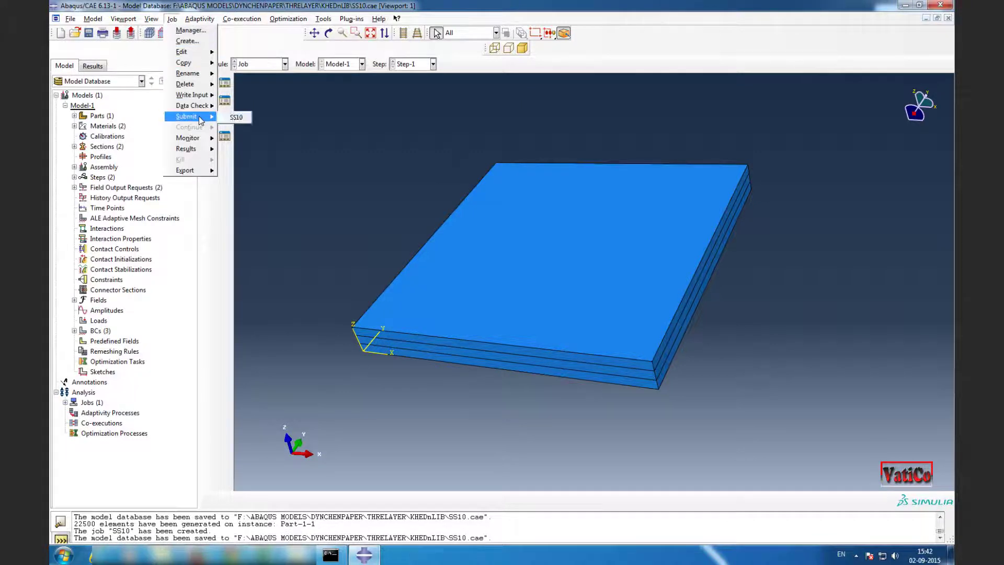
{"action": "left_click", "coordinate": [236, 117]}
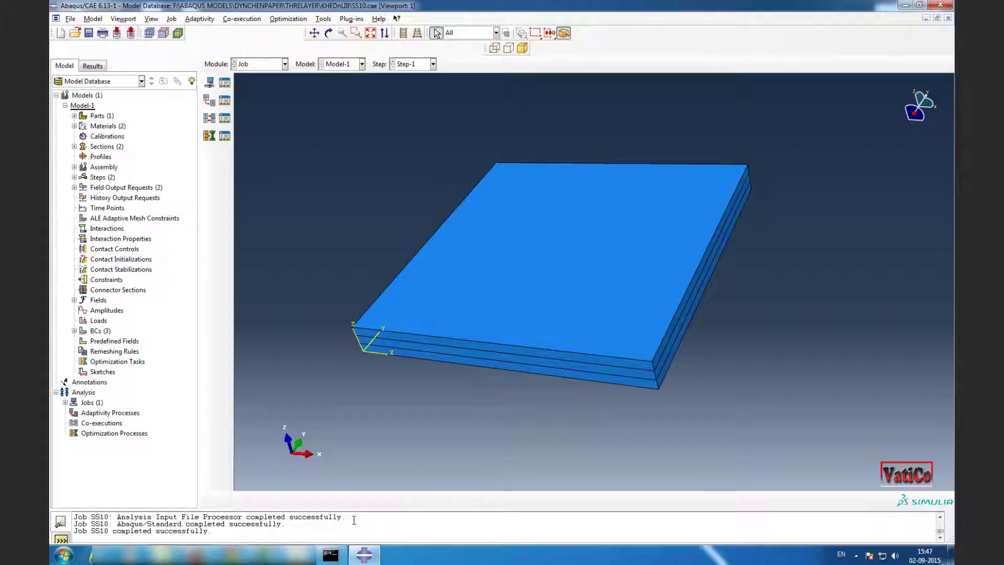
{"action": "scroll", "coordinate": [354, 520], "scroll_direction": "up", "scroll_amount": 3}
{"action": "scroll", "coordinate": [354, 520], "scroll_direction": "down", "scroll_amount": 3}
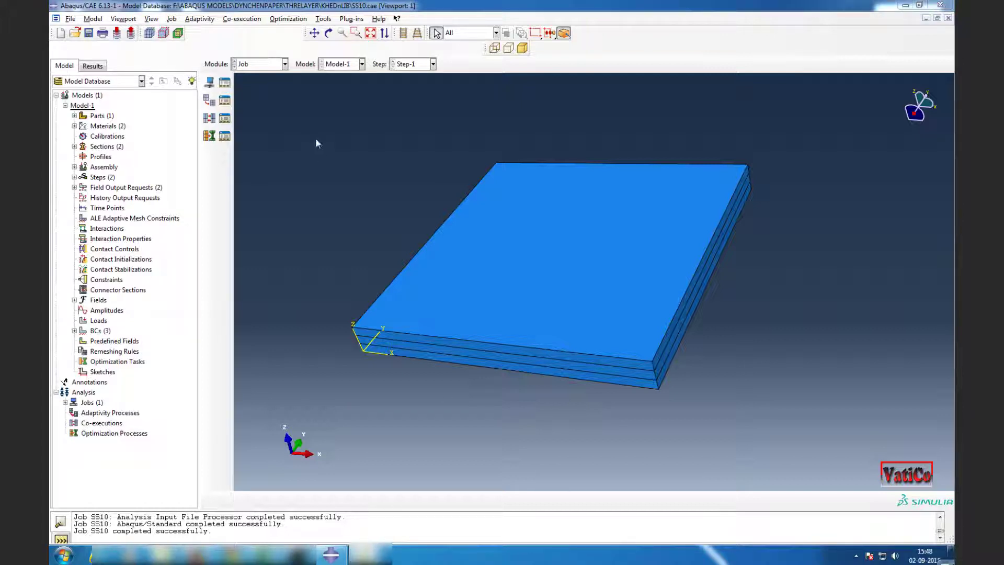
Step: Open SS10.odb in Visualization and plot U-magnitude contours on the deformed plate
{"action": "left_click", "coordinate": [260, 64]}
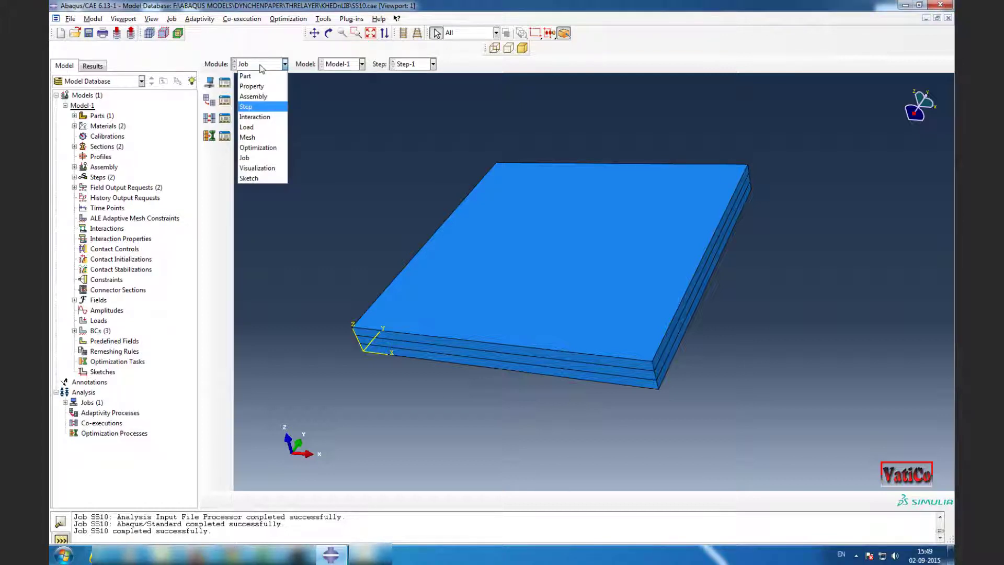
{"action": "left_click", "coordinate": [259, 168]}
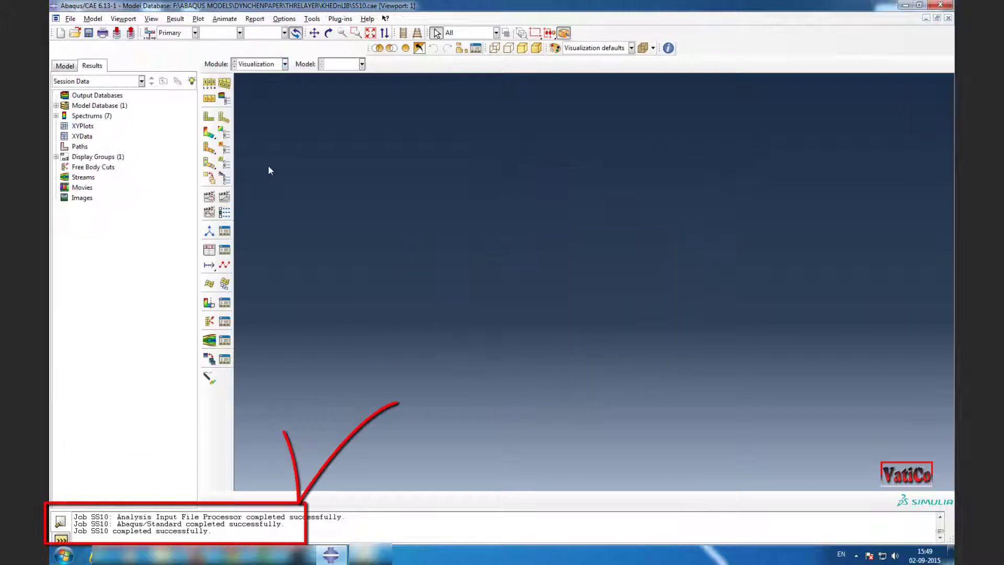
{"action": "left_click", "coordinate": [70, 18]}
{"action": "left_click", "coordinate": [78, 39]}
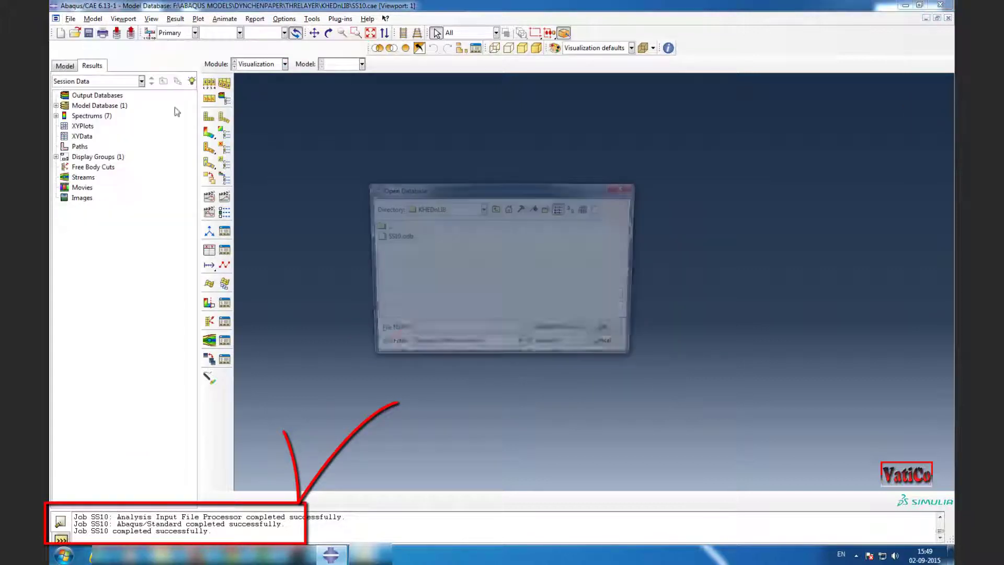
{"action": "left_click", "coordinate": [400, 237]}
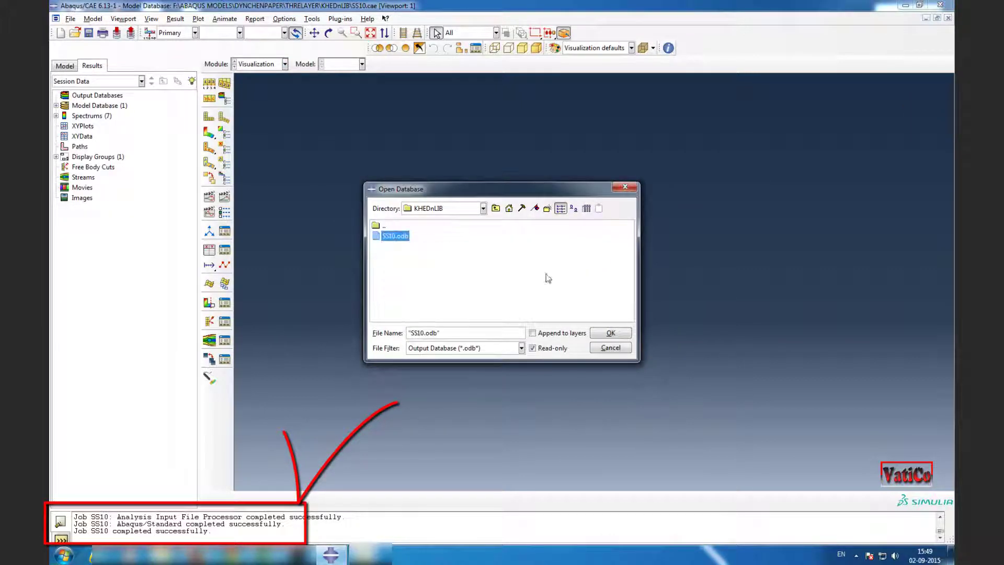
{"action": "left_click", "coordinate": [610, 333]}
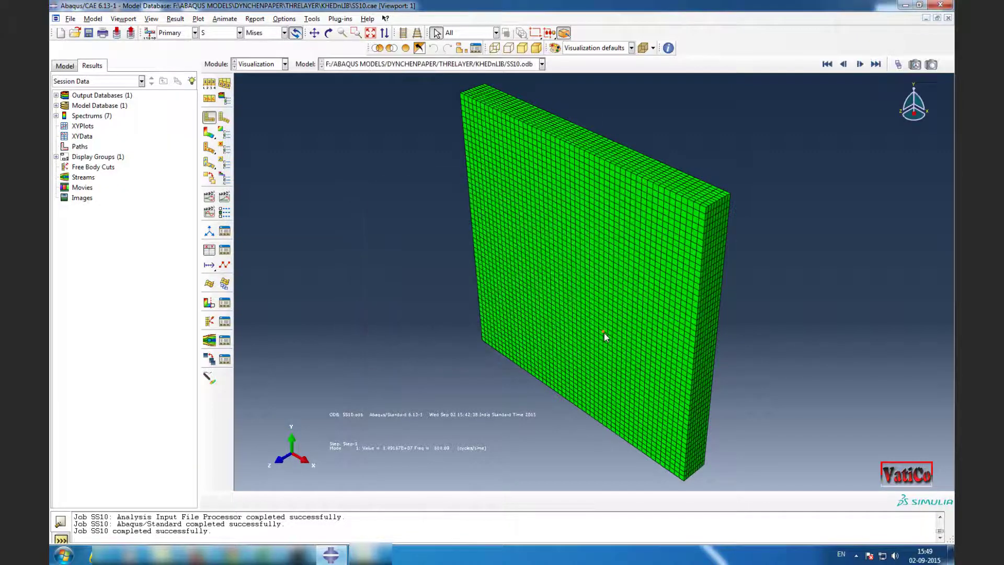
{"action": "left_click", "coordinate": [209, 133]}
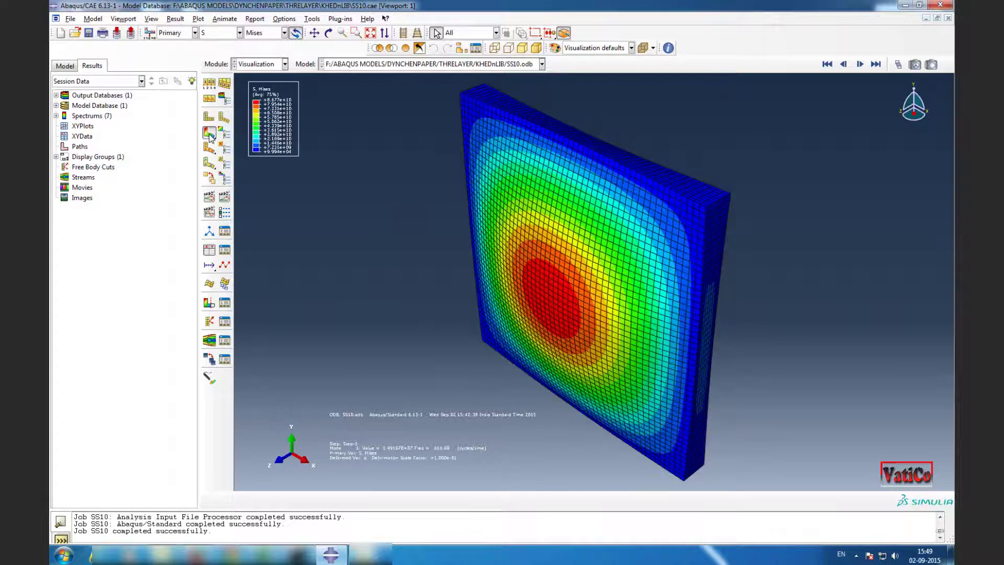
{"action": "left_click", "coordinate": [238, 33]}
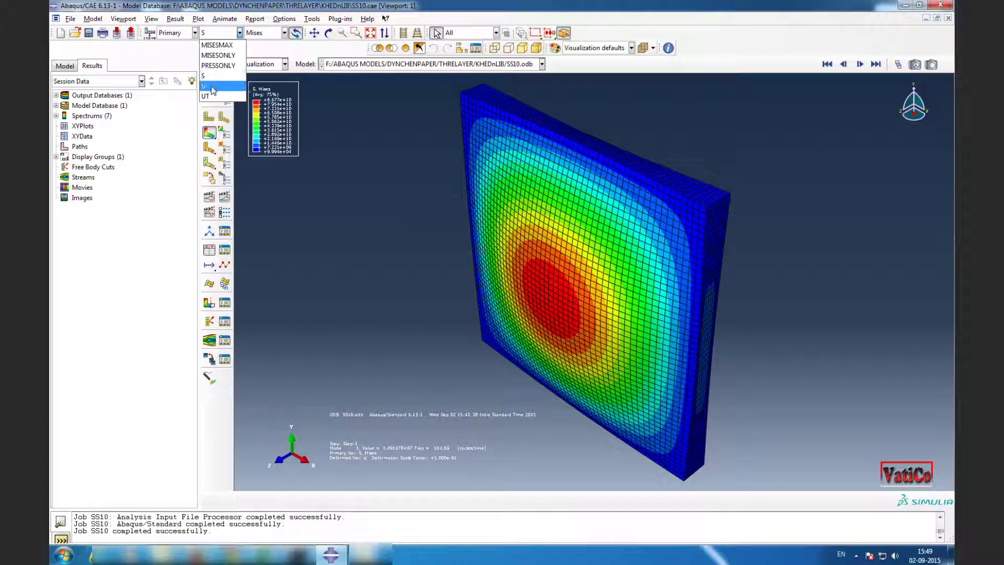
{"action": "left_click", "coordinate": [213, 86]}
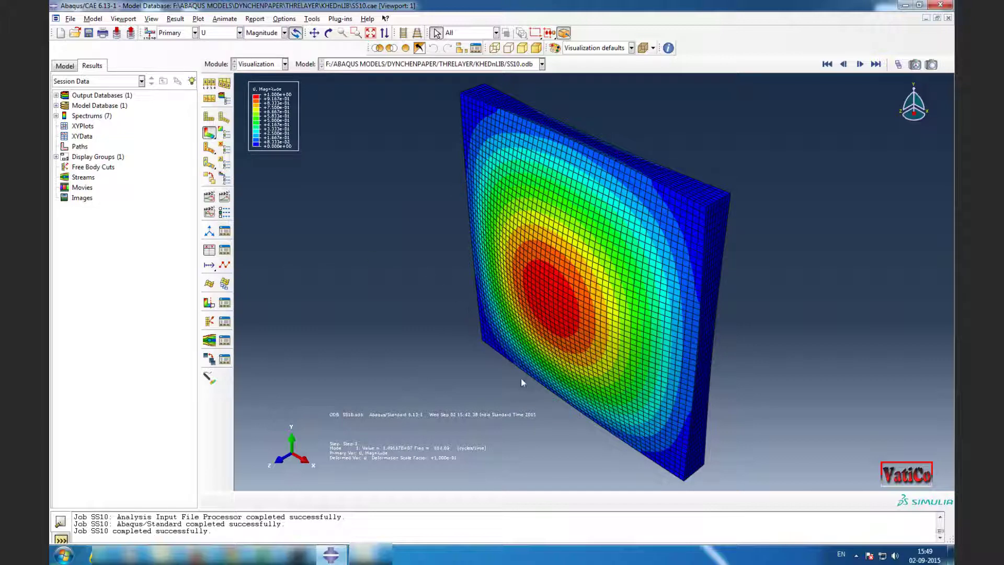
Step: Tilt the plate to an oblique view and step through mode shapes 2–5, ending on mode 1
{"action": "left_click_drag", "start_coordinate": [522, 382], "coordinate": [525, 217], "text": "ctrl+alt"}
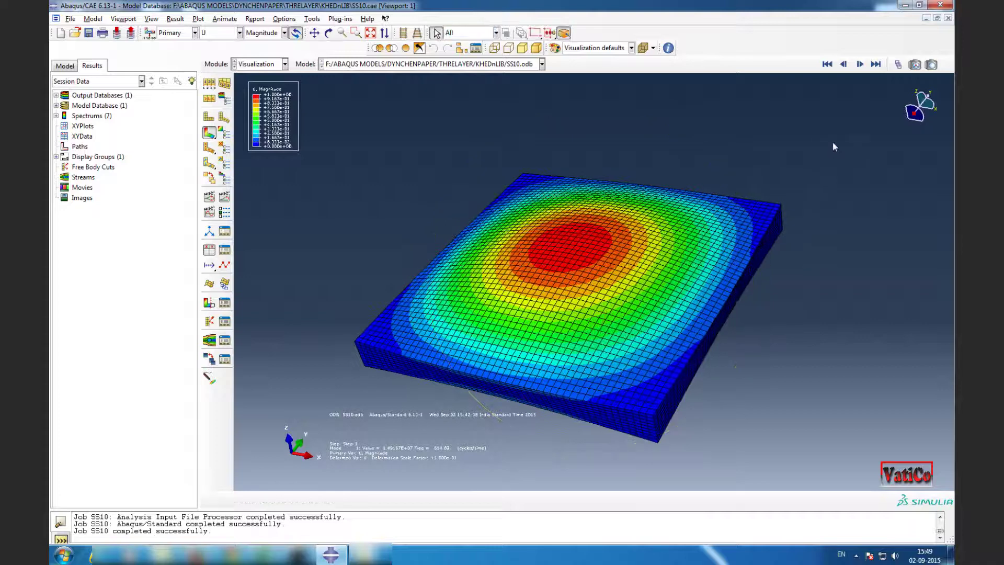
{"action": "left_click", "coordinate": [858, 64]}
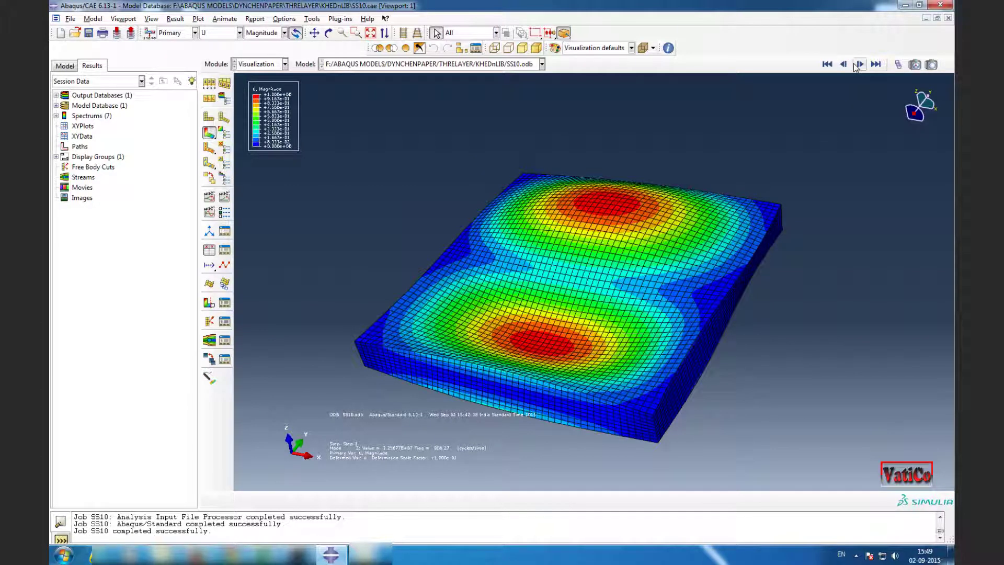
{"action": "left_click", "coordinate": [860, 64]}
{"action": "left_click", "coordinate": [859, 65]}
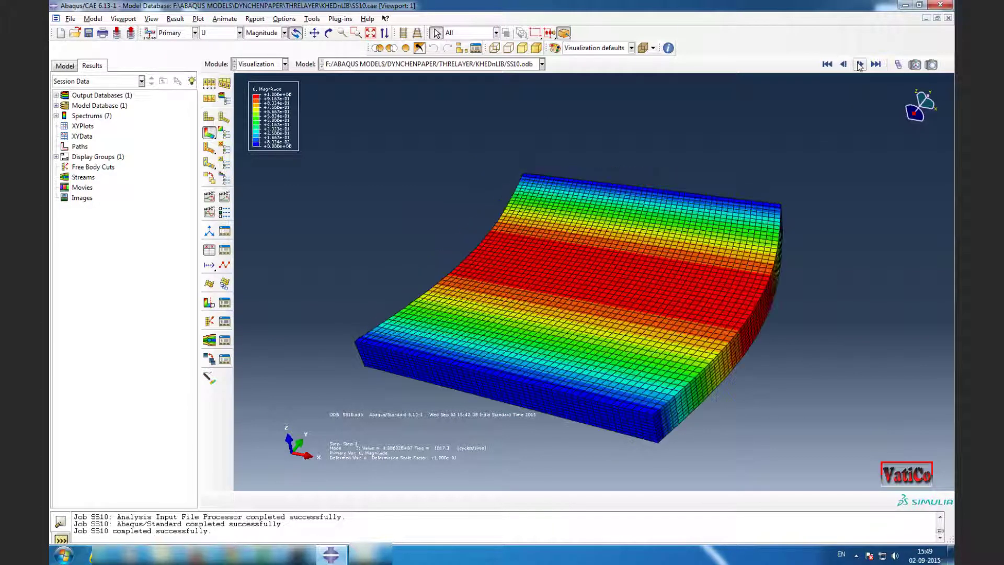
{"action": "left_click", "coordinate": [859, 64]}
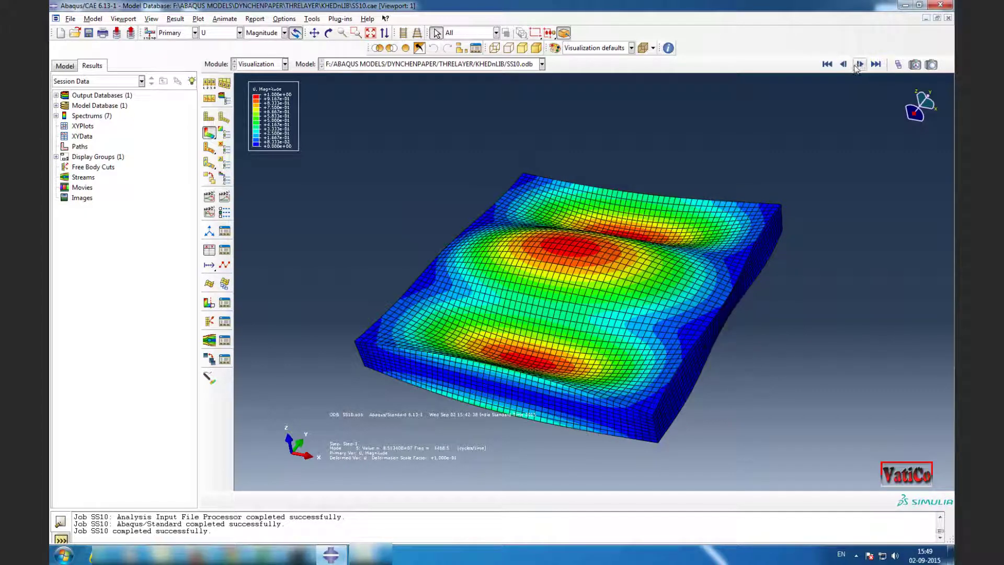
{"action": "left_click", "coordinate": [827, 64]}
{"action": "left_click", "coordinate": [859, 64]}
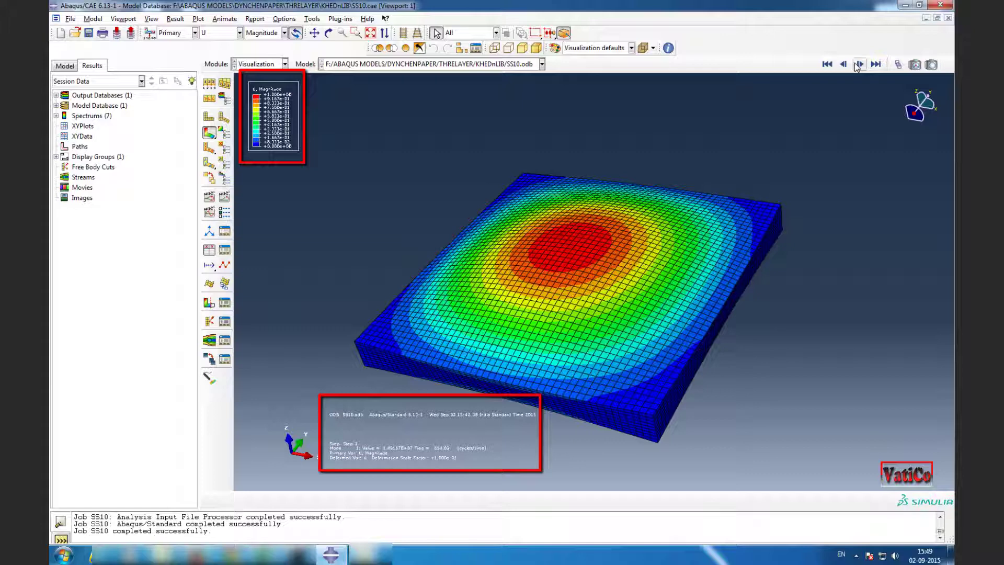
Step: Set the state block, triad, legend and title block font to 14 point
{"action": "left_click", "coordinate": [123, 19]}
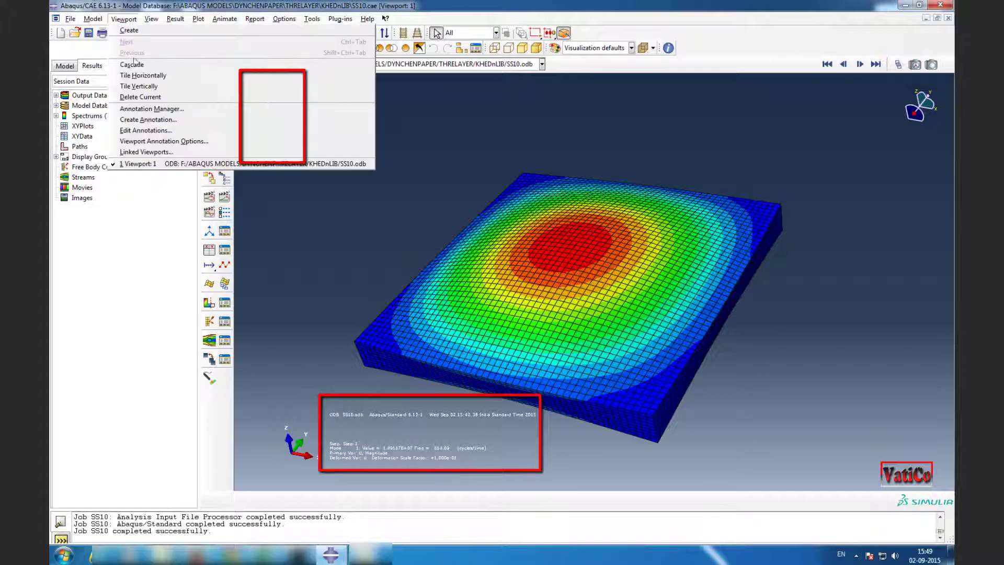
{"action": "left_click", "coordinate": [172, 141]}
{"action": "left_click", "coordinate": [194, 192]}
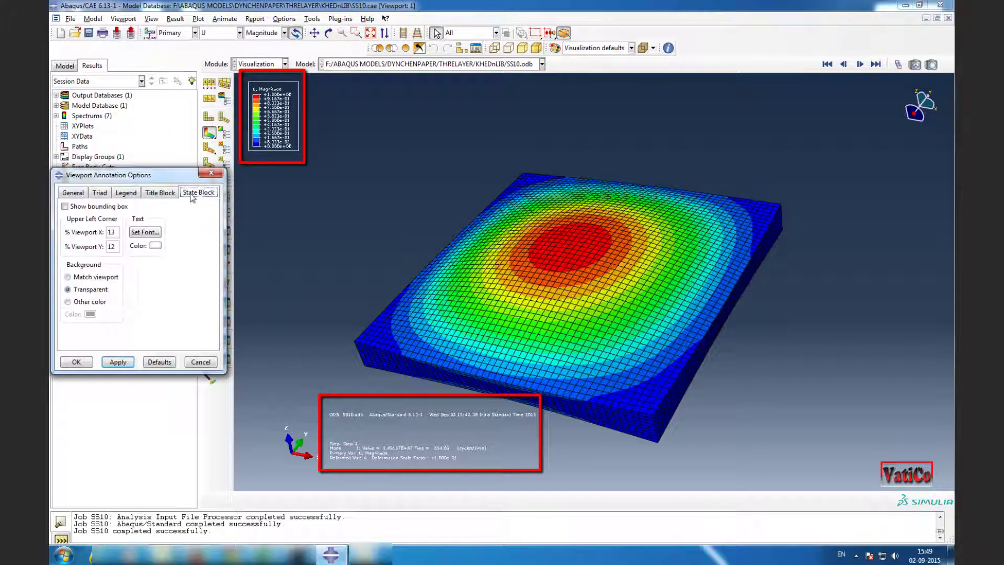
{"action": "left_click", "coordinate": [139, 233]}
{"action": "left_click", "coordinate": [463, 226]}
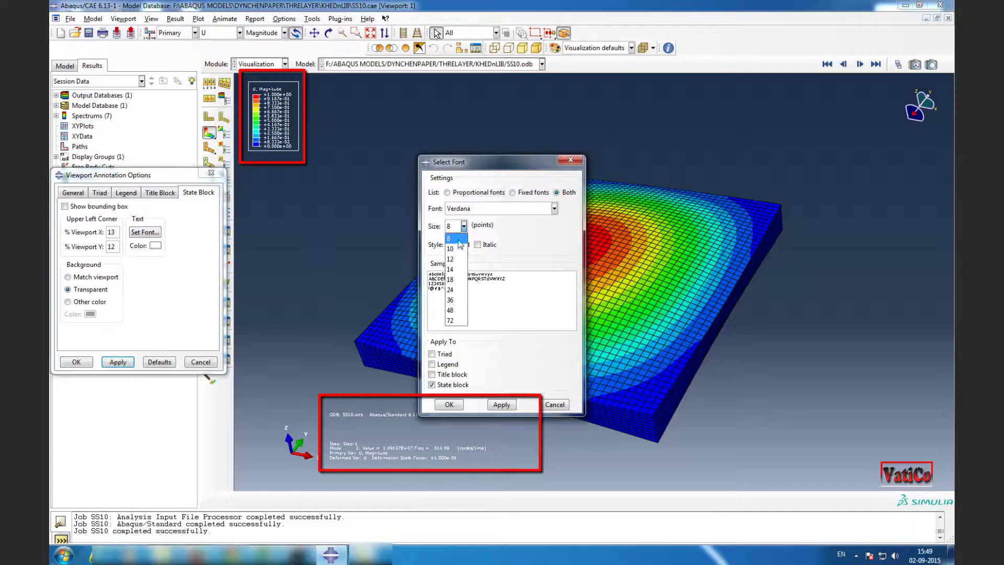
{"action": "left_click", "coordinate": [450, 269]}
{"action": "left_click", "coordinate": [433, 354]}
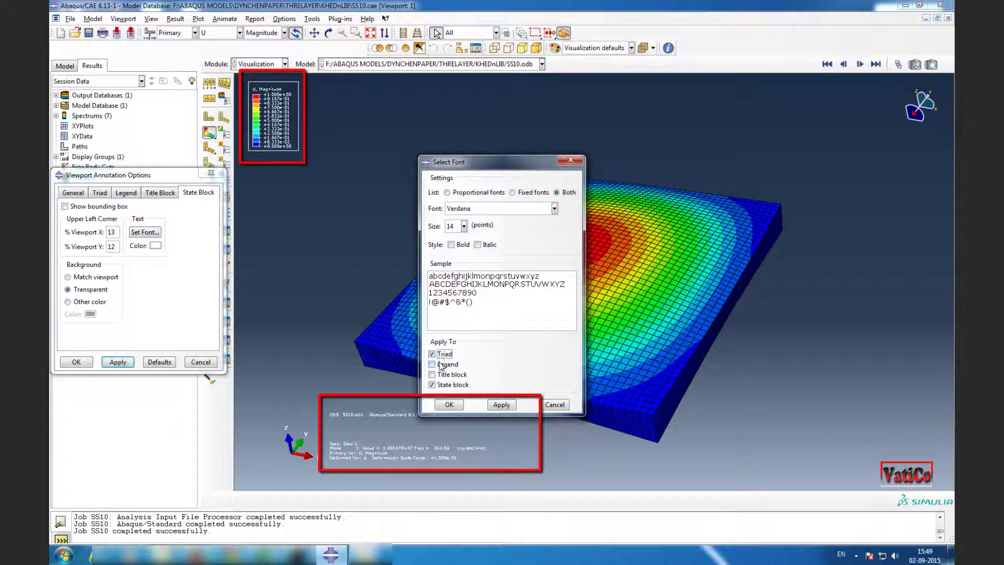
{"action": "left_click", "coordinate": [434, 364]}
{"action": "left_click", "coordinate": [441, 375]}
{"action": "left_click", "coordinate": [449, 405]}
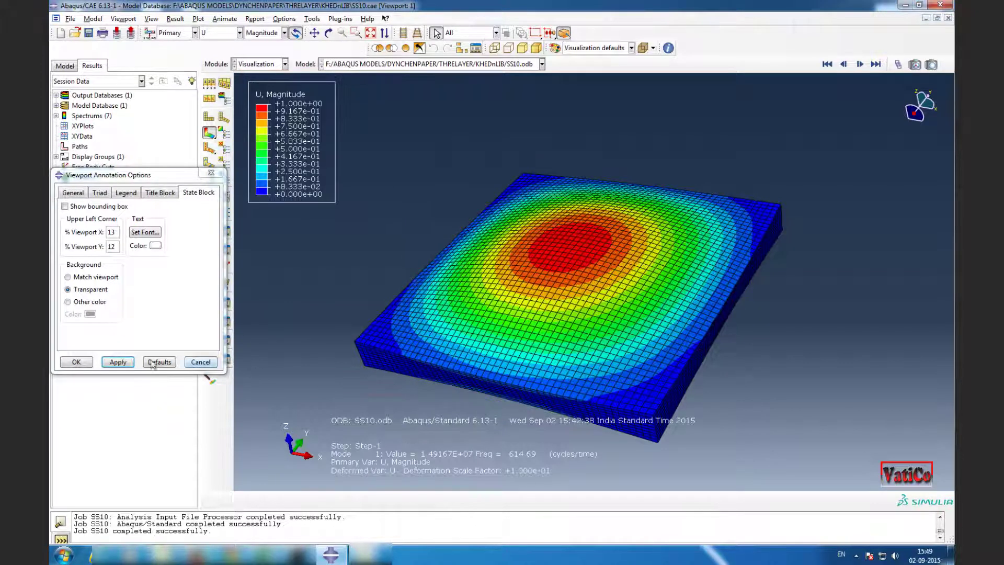
{"action": "left_click", "coordinate": [77, 362]}
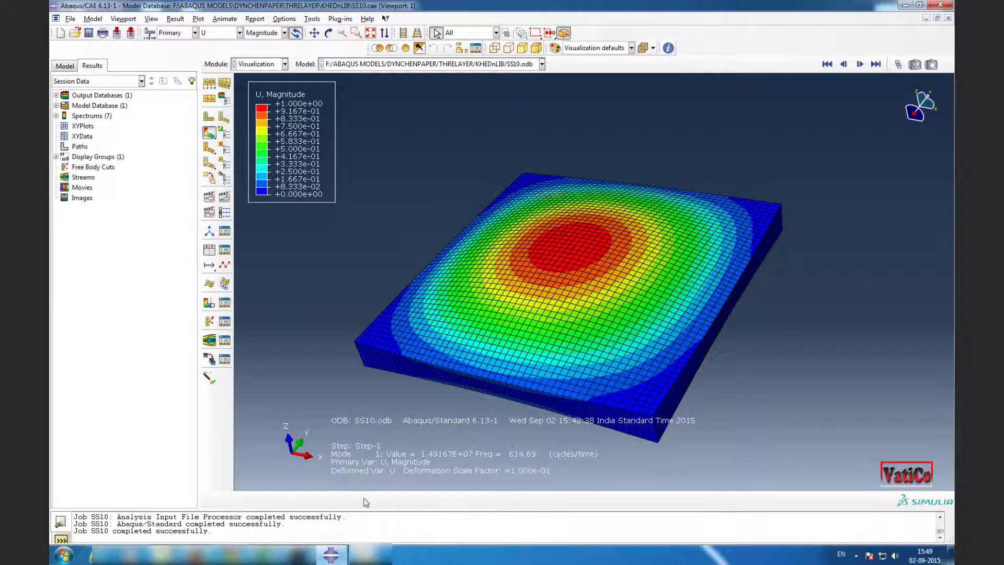
Step: Open SS10.dat from the KHEDnLIB folder in a maximized Notepad window
{"action": "mouse_move", "coordinate": [165, 554]}
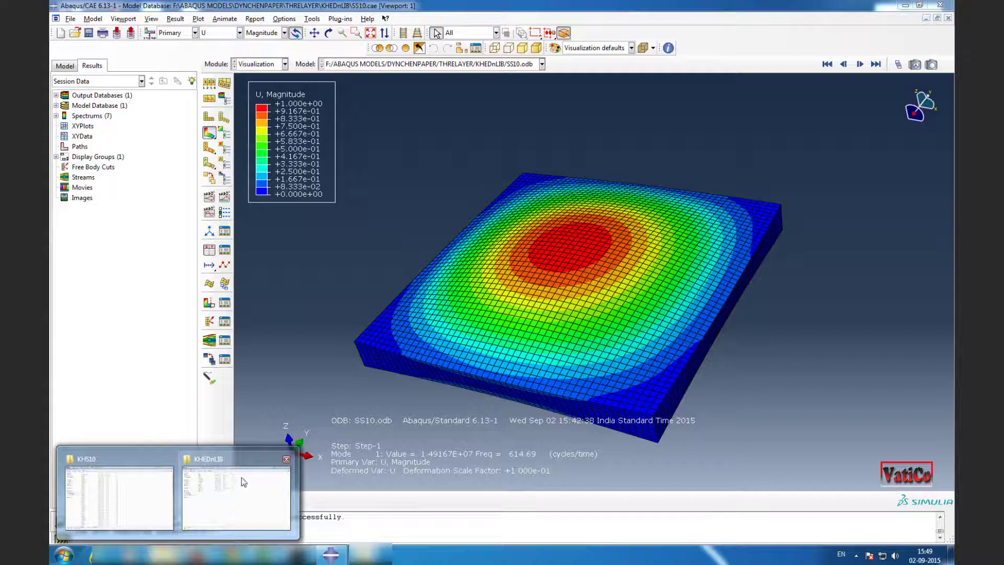
{"action": "left_click", "coordinate": [247, 461]}
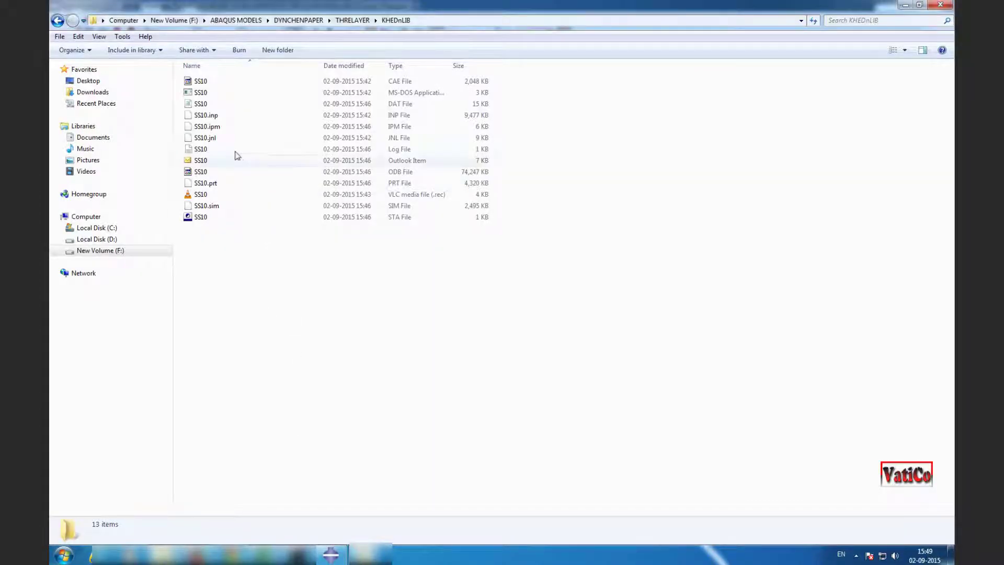
{"action": "double_click", "coordinate": [211, 104]}
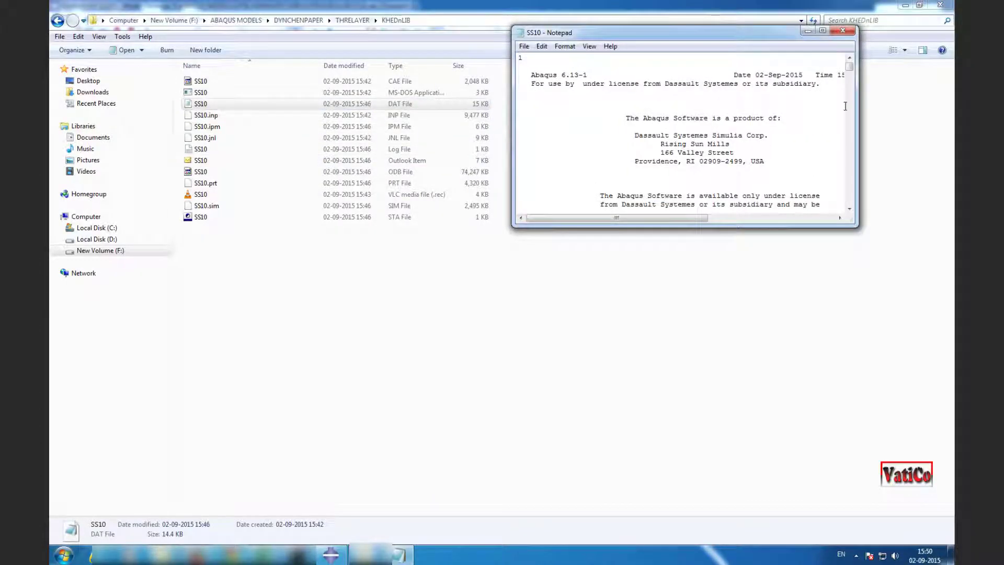
{"action": "left_click_drag", "start_coordinate": [851, 69], "coordinate": [851, 186]}
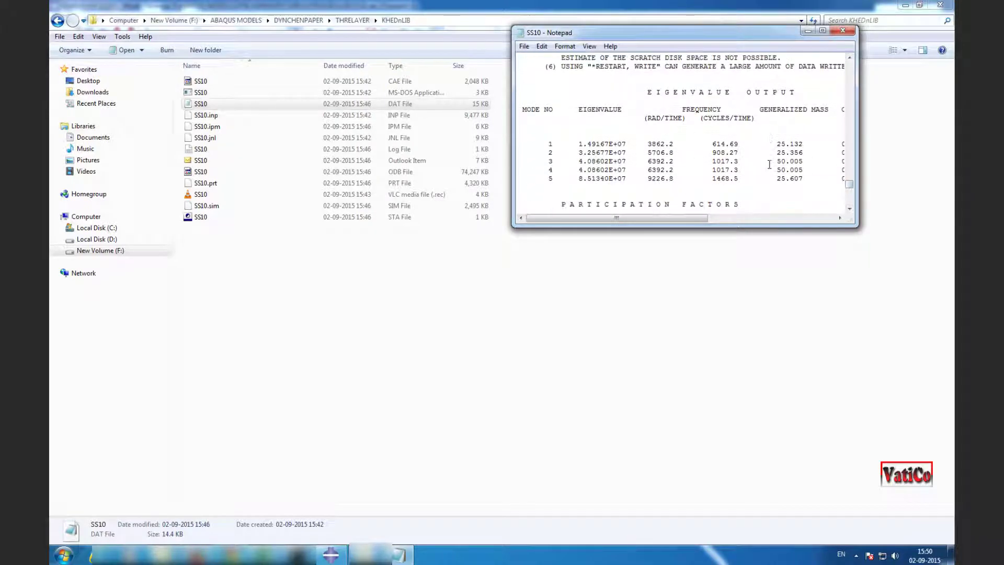
{"action": "left_click", "coordinate": [822, 30]}
Step: Find the eigenvalue output and highlight the five frequencies, 614.69 to 1468.5 cycles/time
{"action": "scroll", "coordinate": [441, 310], "scroll_direction": "up", "scroll_amount": 1}
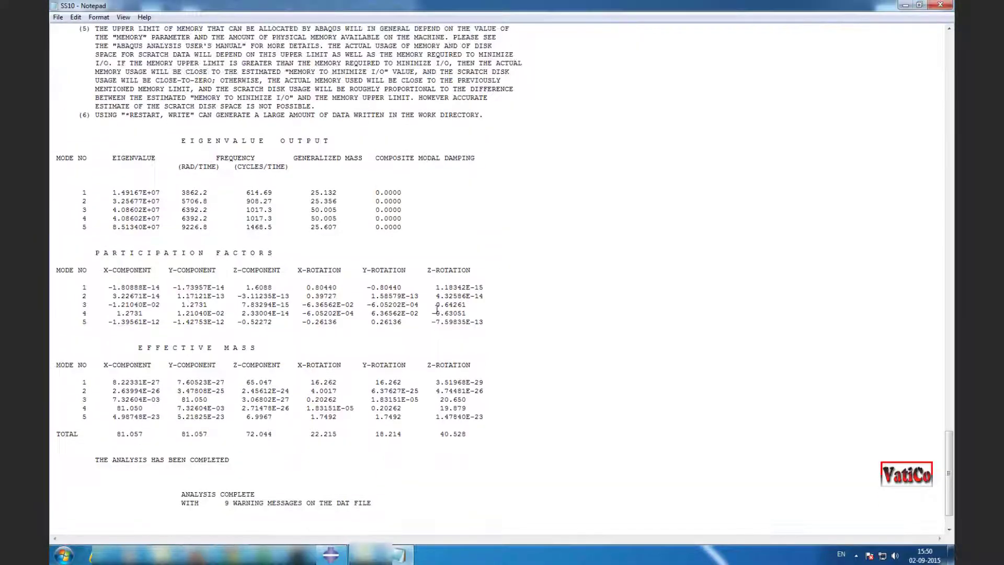
{"action": "scroll", "coordinate": [441, 310], "scroll_direction": "down", "scroll_amount": 1}
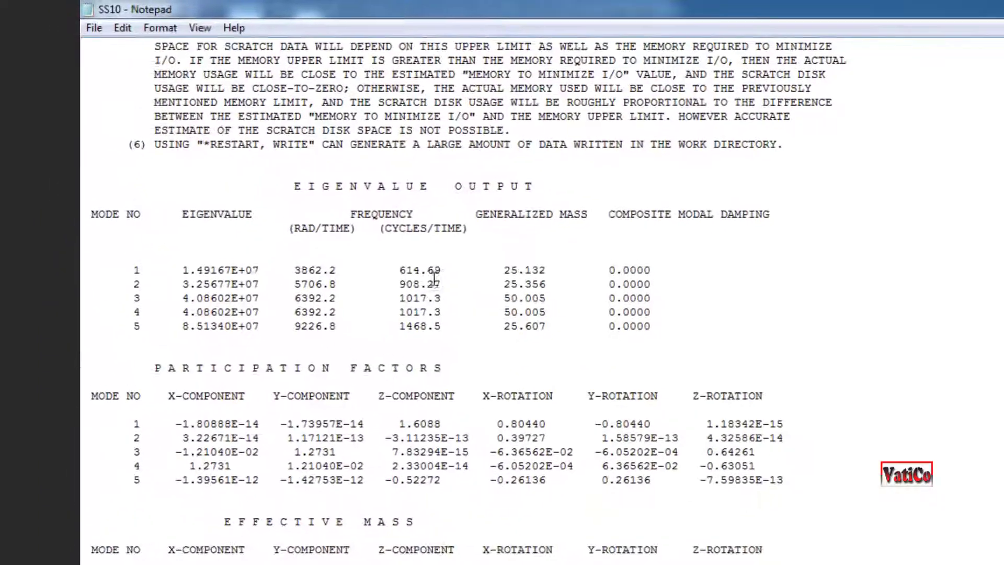
{"action": "left_click_drag", "start_coordinate": [413, 278], "coordinate": [448, 334]}
{"action": "left_click", "coordinate": [470, 335]}
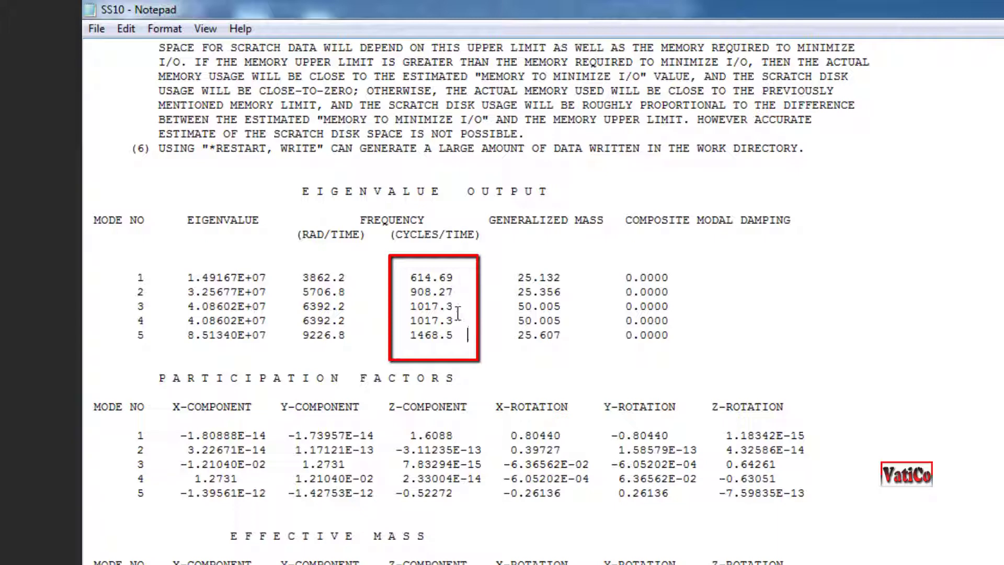